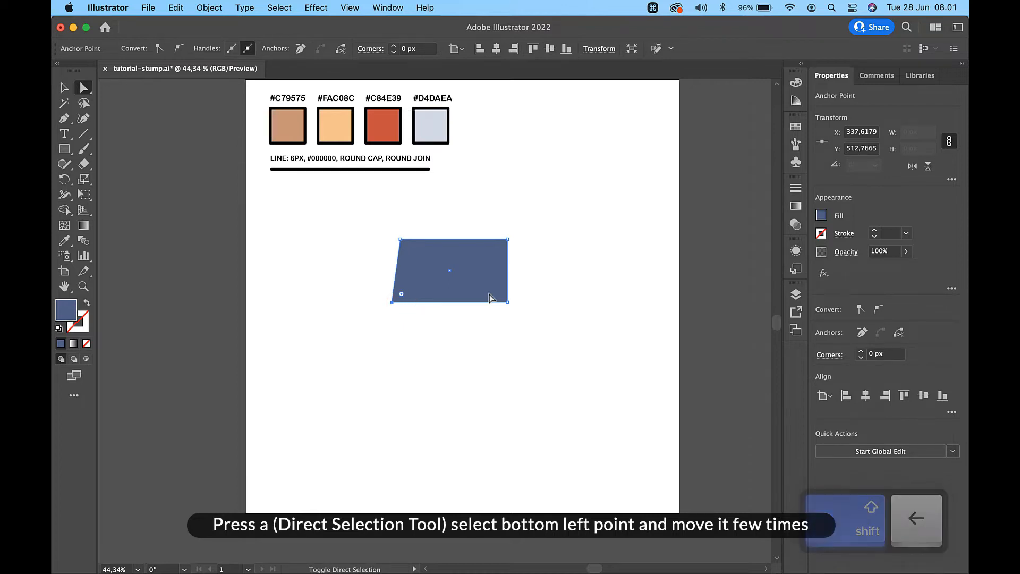
# Move the shape's bottom-right corner 20 px outward, and scale the resulting trapezoid down to about 243 by 123 px
pyautogui.click(509, 303)
pyautogui.hotkey('shift', 'Right')
pyautogui.hotkey('shift', 'Right')
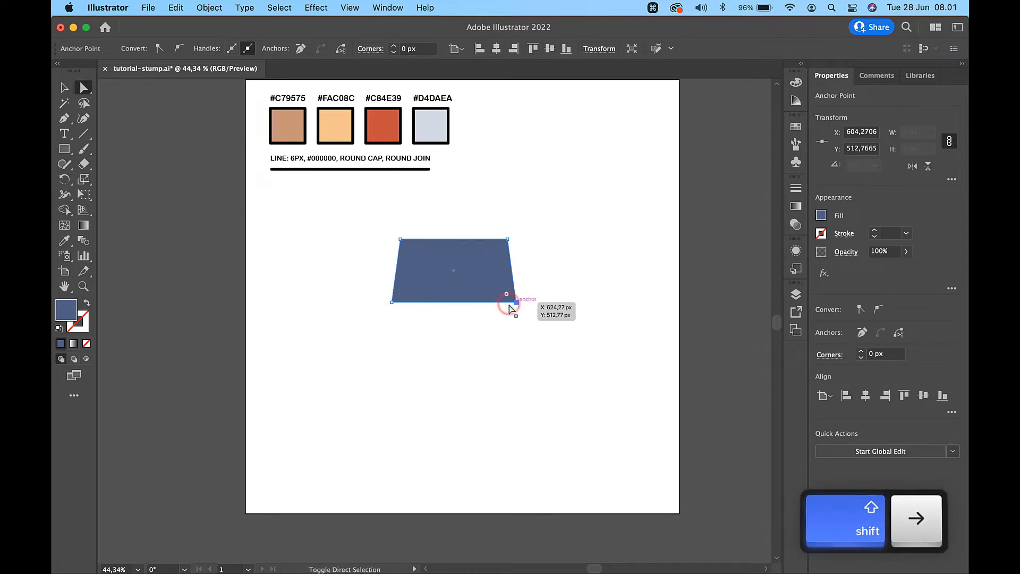
pyautogui.press('v')
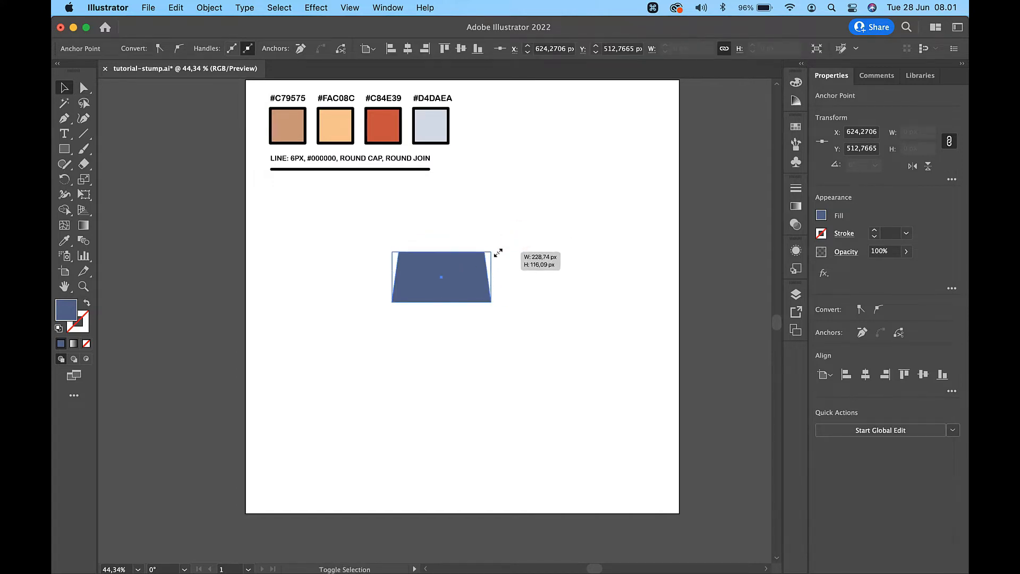
pyautogui.moveTo(458, 270); pyautogui.dragTo(438, 326)
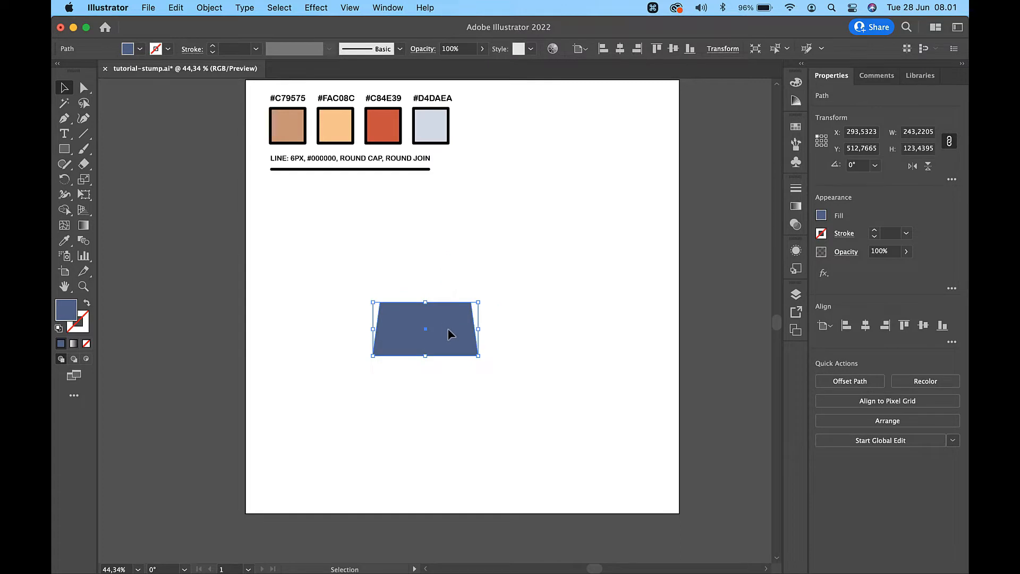
# Move each bottom corner of the trapezoid 10 px further outward and reposition the shape near the artboard's centre
pyautogui.press('a')
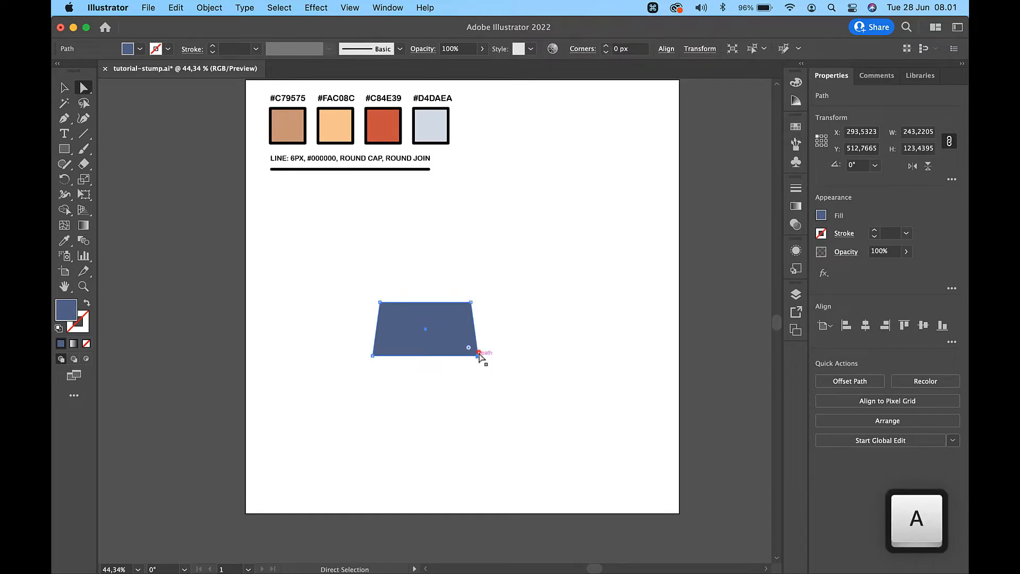
pyautogui.click(478, 355)
pyautogui.hotkey('shift', 'Right')
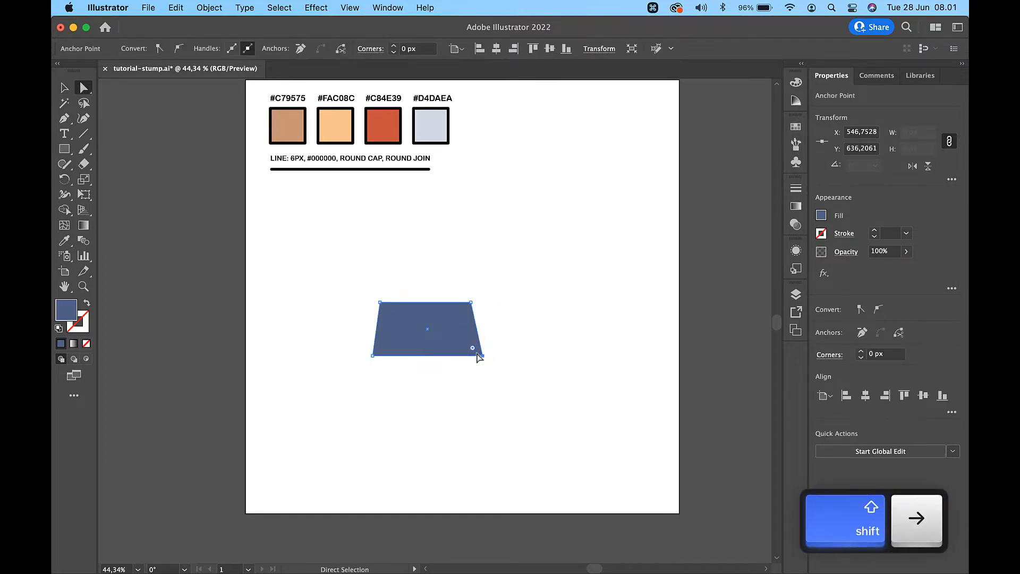
pyautogui.click(372, 355)
pyautogui.hotkey('shift', 'Left')
pyautogui.press('v')
pyautogui.click(513, 288)
pyautogui.moveTo(439, 336); pyautogui.dragTo(454, 326)
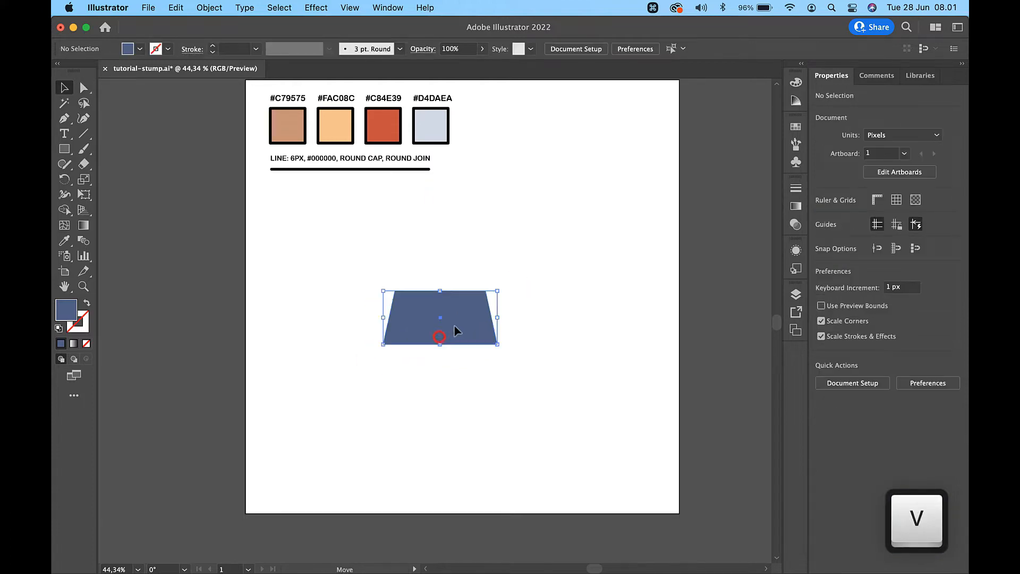
pyautogui.click(526, 296)
# Curve the trapezoid's left and right sides inward with the Anchor Point tool to form a flared trunk
pyautogui.keyDown('alt'); pyautogui.scroll(2, 525, 295); pyautogui.keyUp('alt')
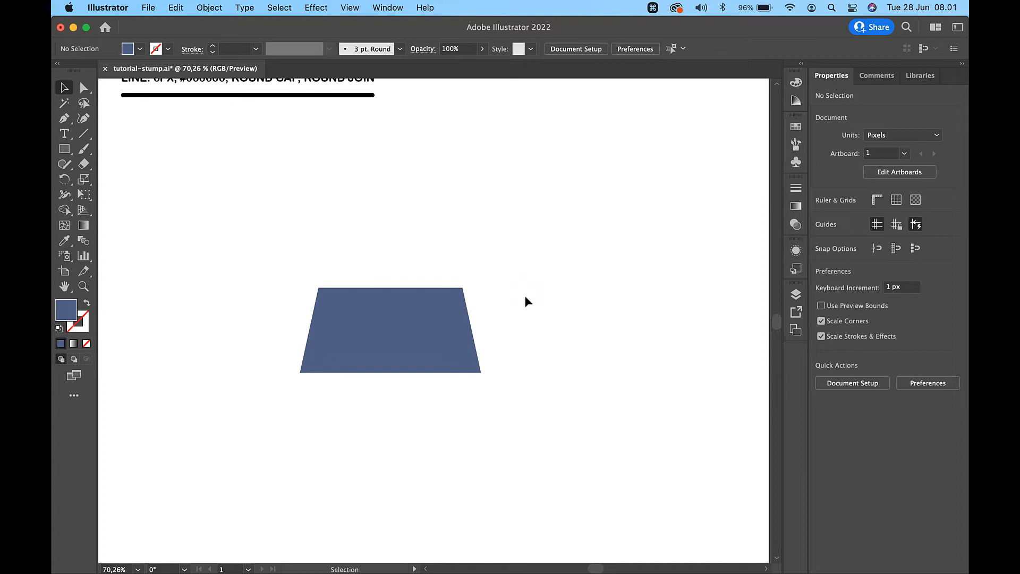
pyautogui.click(65, 121)
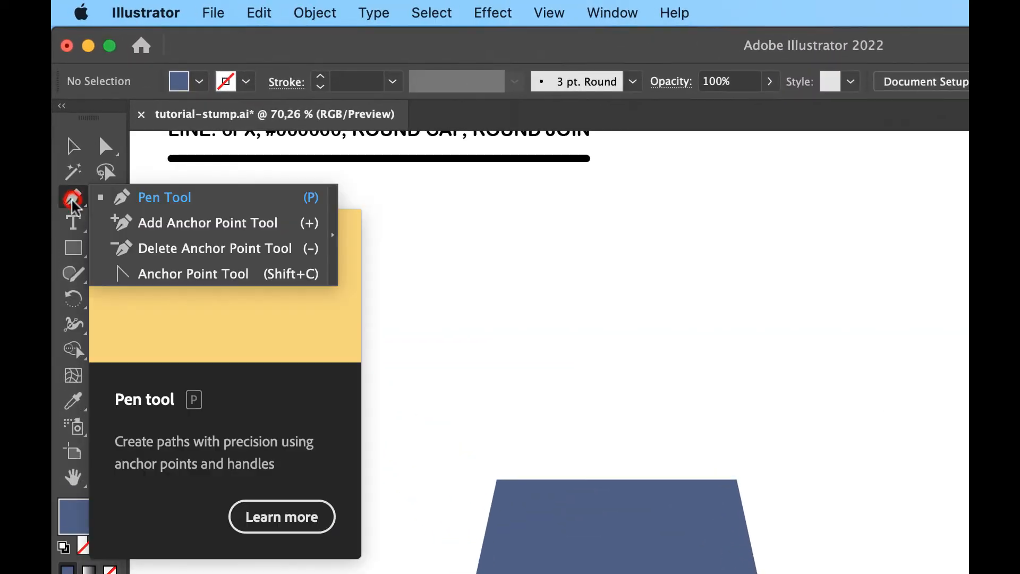
pyautogui.click(141, 273)
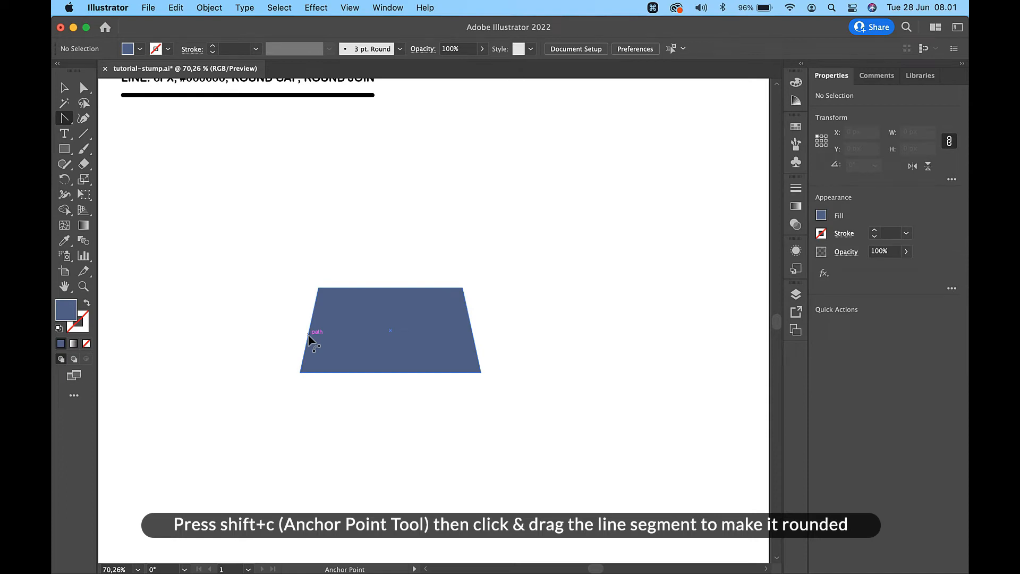
pyautogui.moveTo(309, 336); pyautogui.dragTo(316, 341)
pyautogui.moveTo(315, 332); pyautogui.dragTo(315, 333)
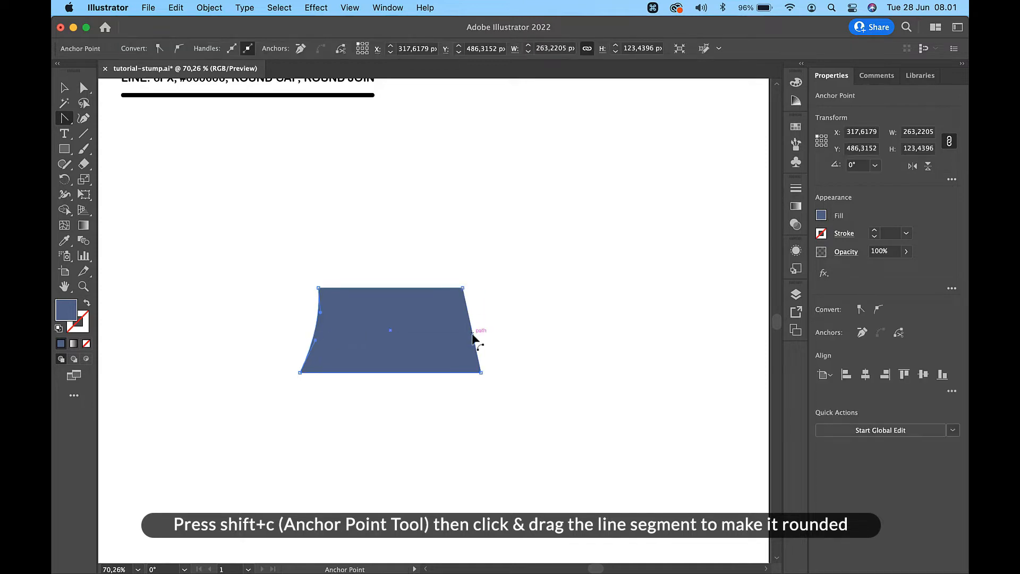
pyautogui.moveTo(472, 333); pyautogui.dragTo(467, 342)
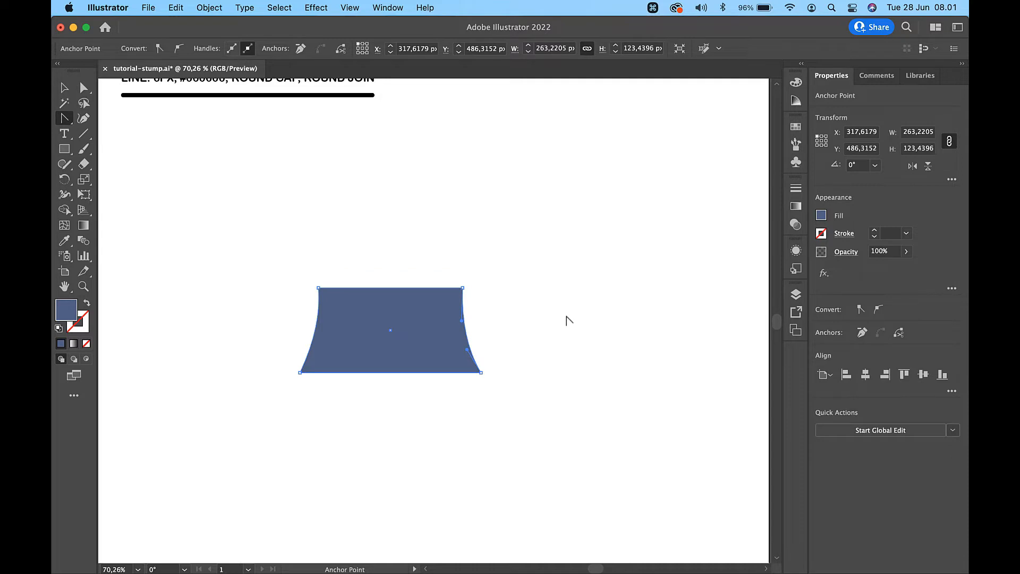
pyautogui.press('v')
pyautogui.click(566, 318)
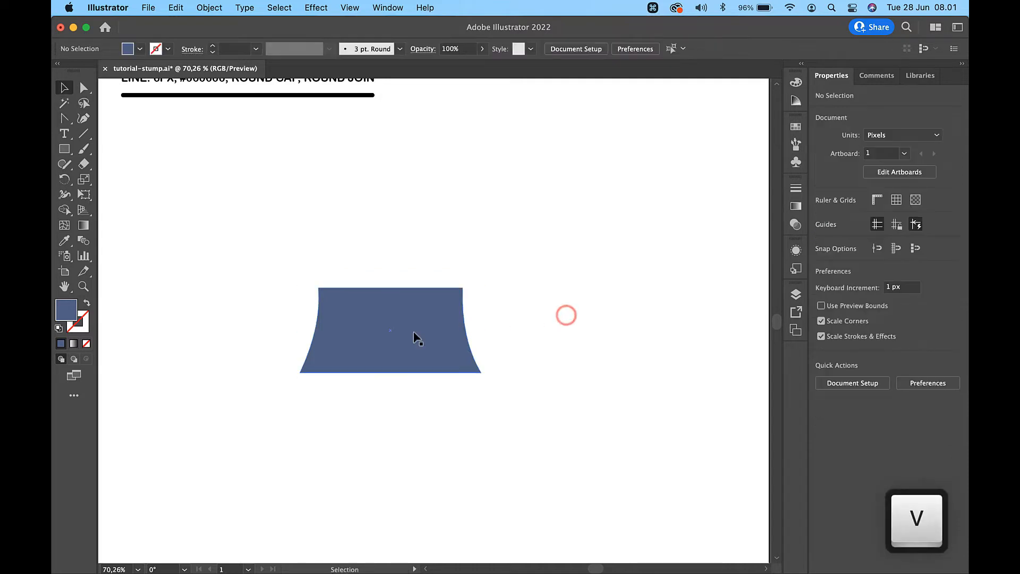
# Add a series of irregularly spaced anchor points along the trunk's bottom edge
pyautogui.click(395, 333)
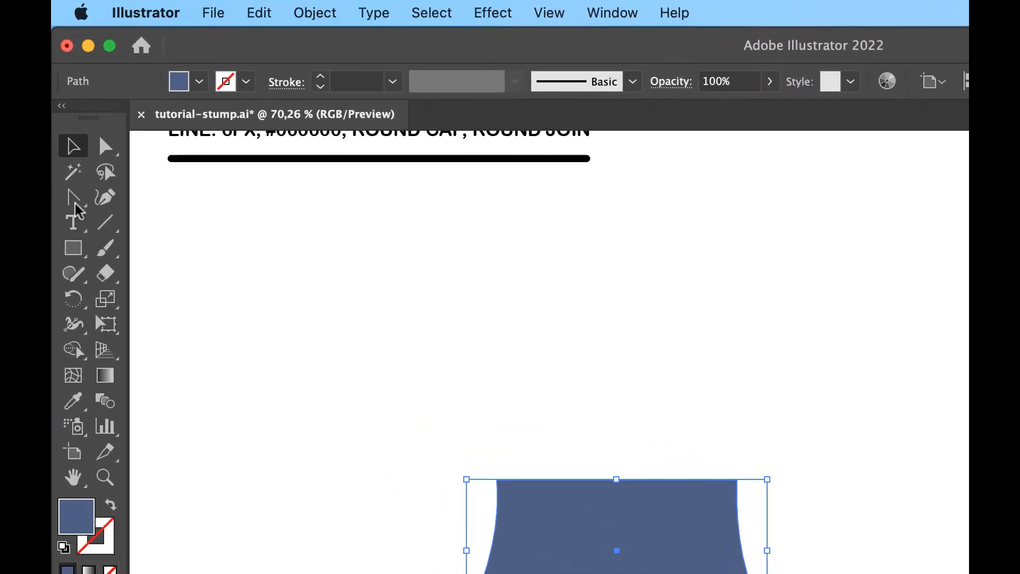
pyautogui.click(74, 201)
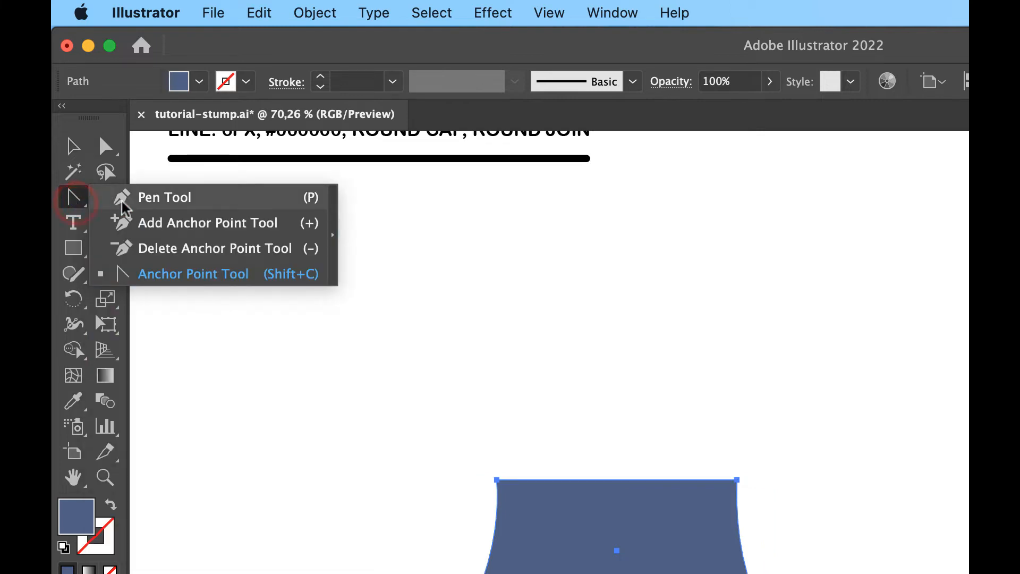
pyautogui.click(147, 227)
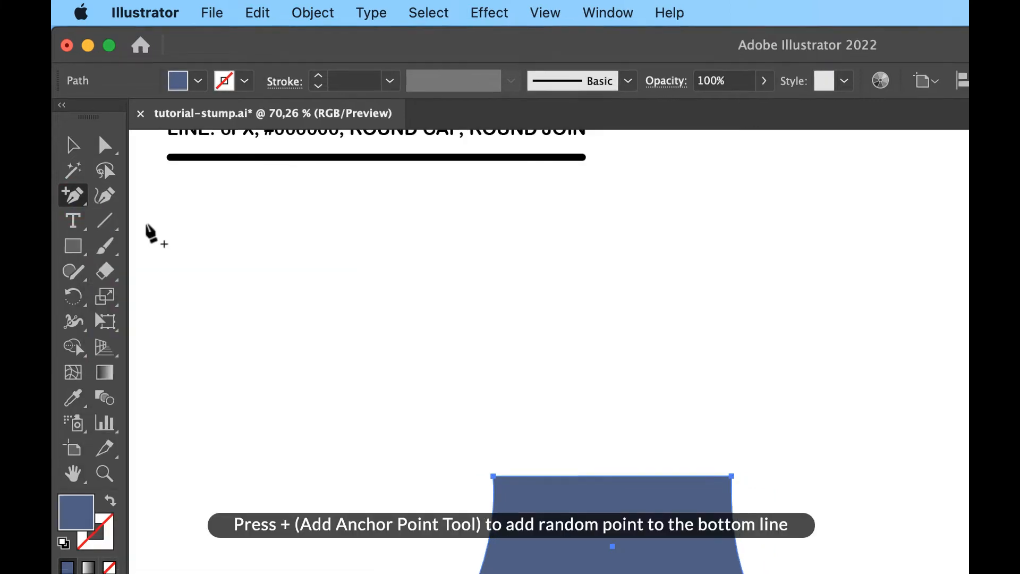
pyautogui.click(392, 453)
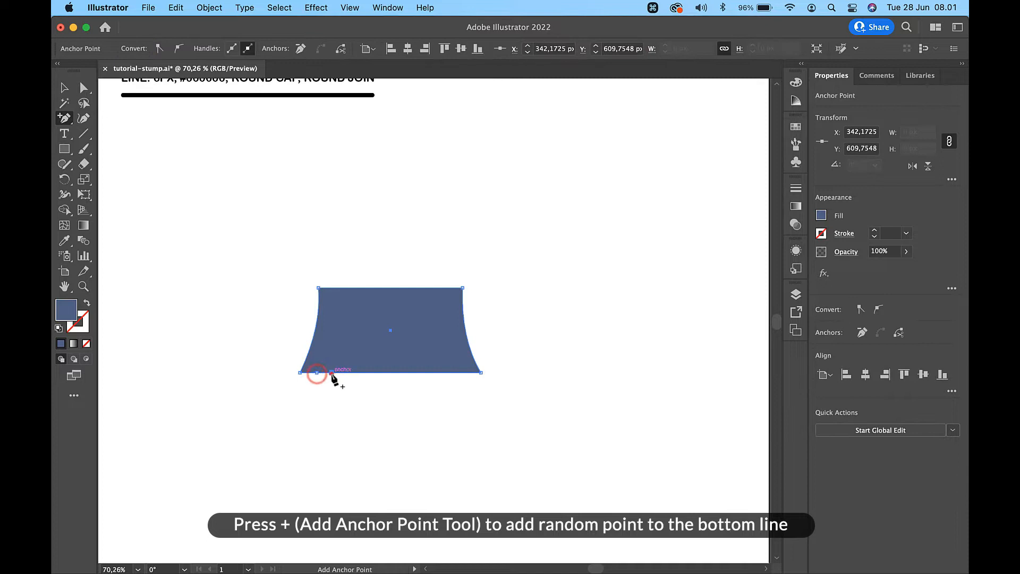
pyautogui.click(376, 373)
pyautogui.click(408, 376)
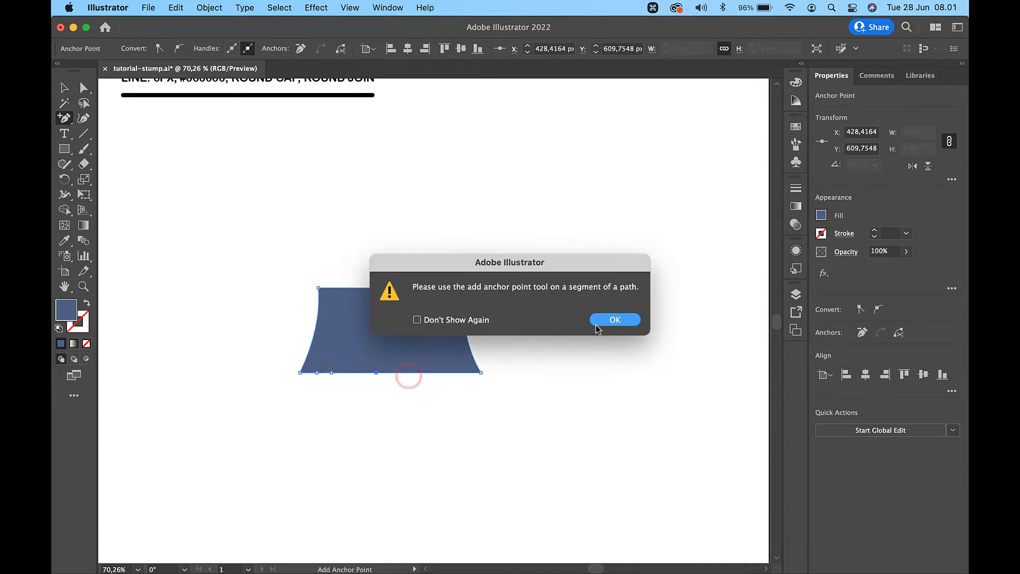
pyautogui.click(614, 319)
pyautogui.click(466, 372)
pyautogui.click(449, 372)
pyautogui.click(429, 373)
pyautogui.click(404, 372)
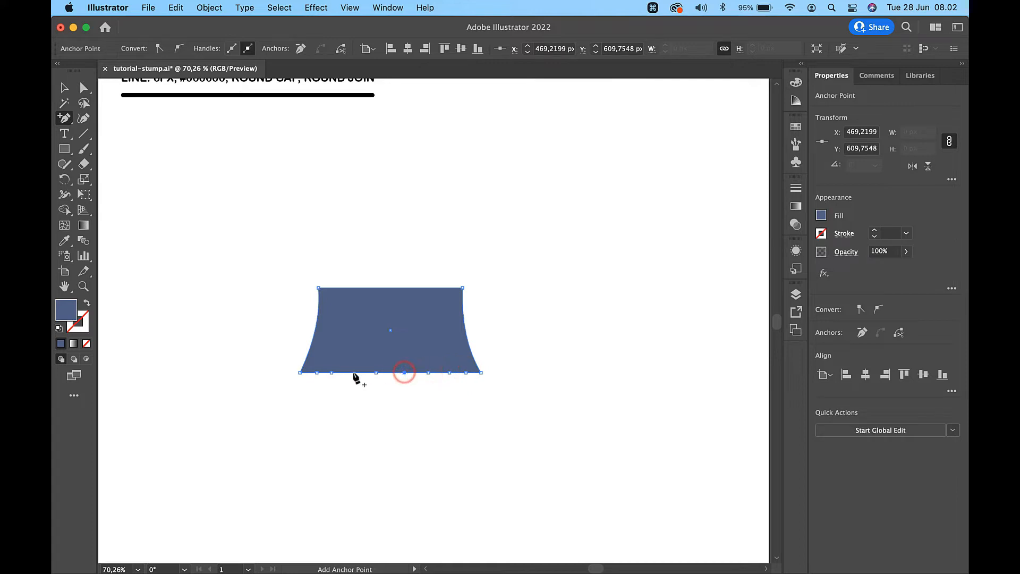
pyautogui.scroll(3, 354, 375)
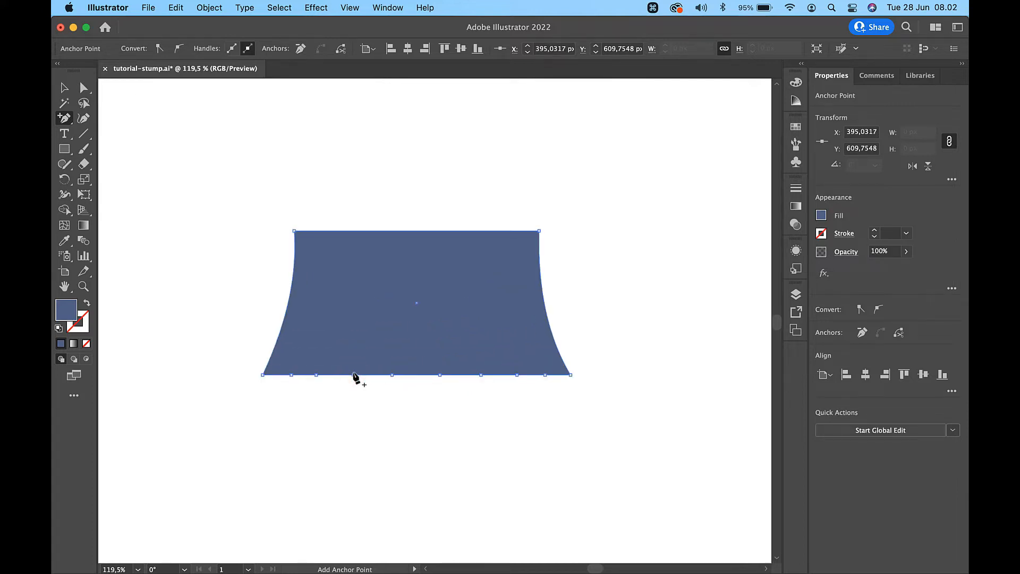
# Reposition the anchor points on the left and middle of the bottom edge to form two jagged notches between roots
pyautogui.click(85, 90)
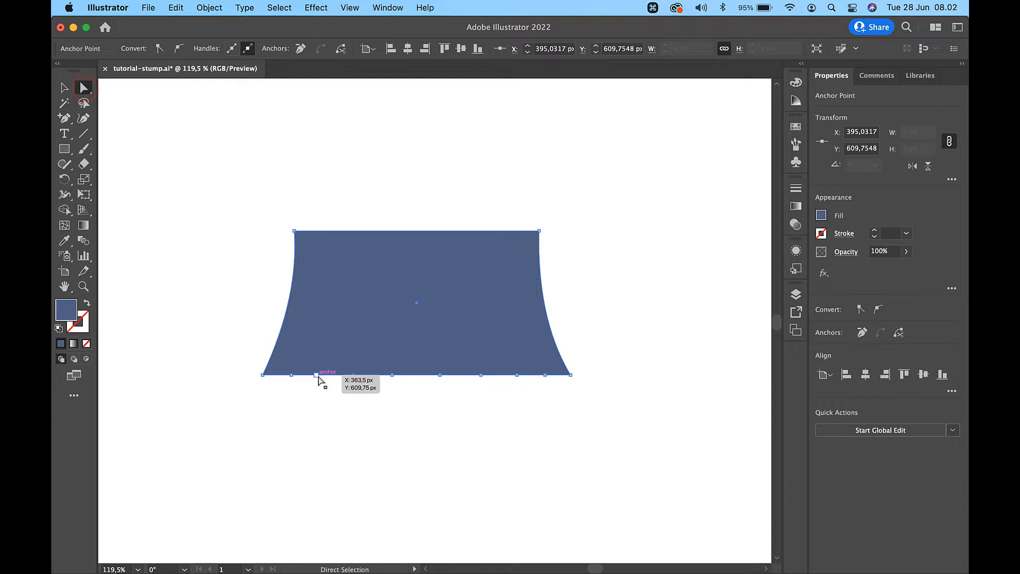
pyautogui.moveTo(316, 375); pyautogui.dragTo(373, 382)
pyautogui.moveTo(440, 376); pyautogui.dragTo(394, 366)
pyautogui.moveTo(480, 376); pyautogui.dragTo(432, 380)
# Add two anchor points on the long bottom segment right of the second notch and shape a third notch there
pyautogui.click(63, 118)
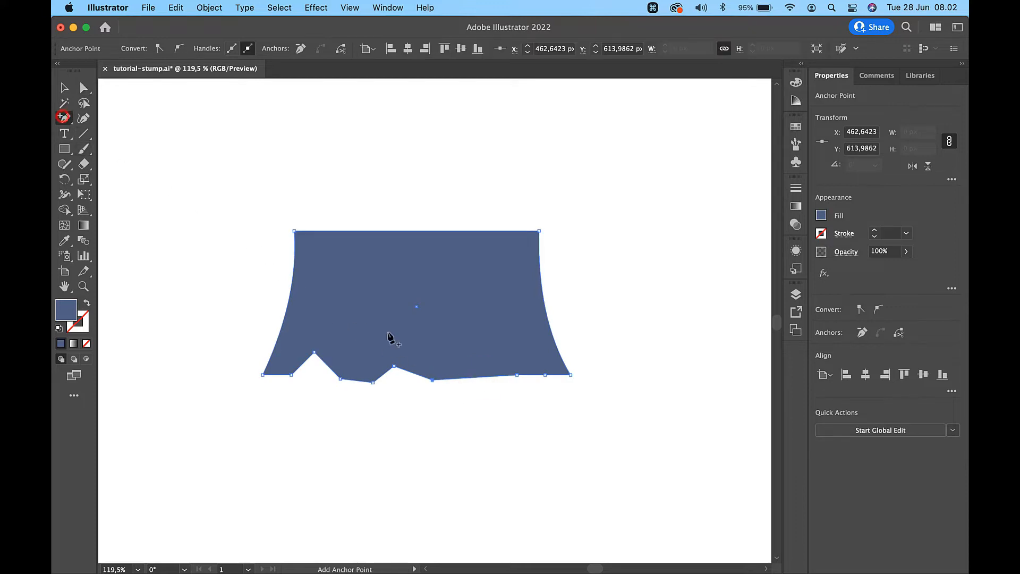
pyautogui.click(459, 378)
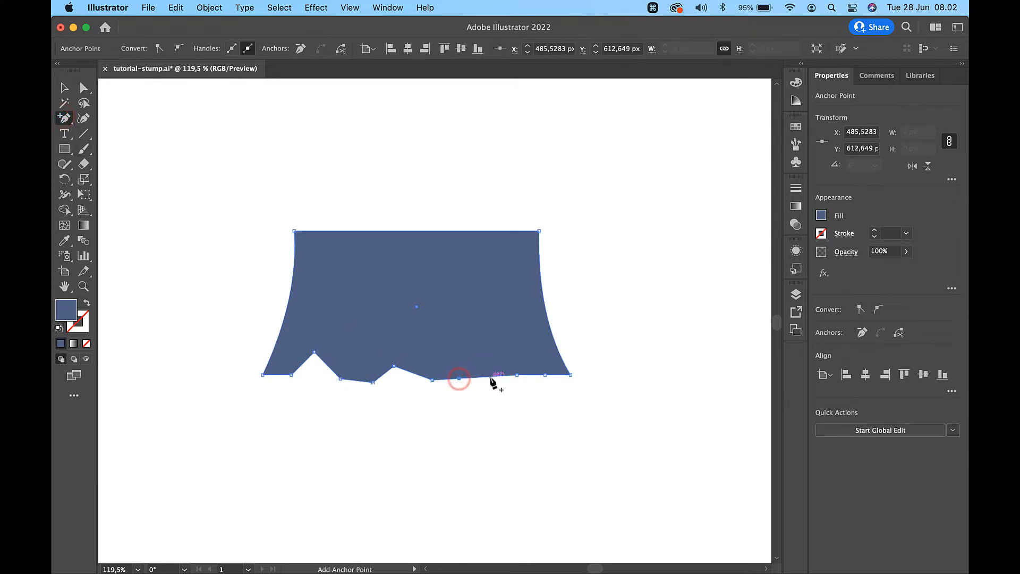
pyautogui.click(490, 377)
pyautogui.click(83, 88)
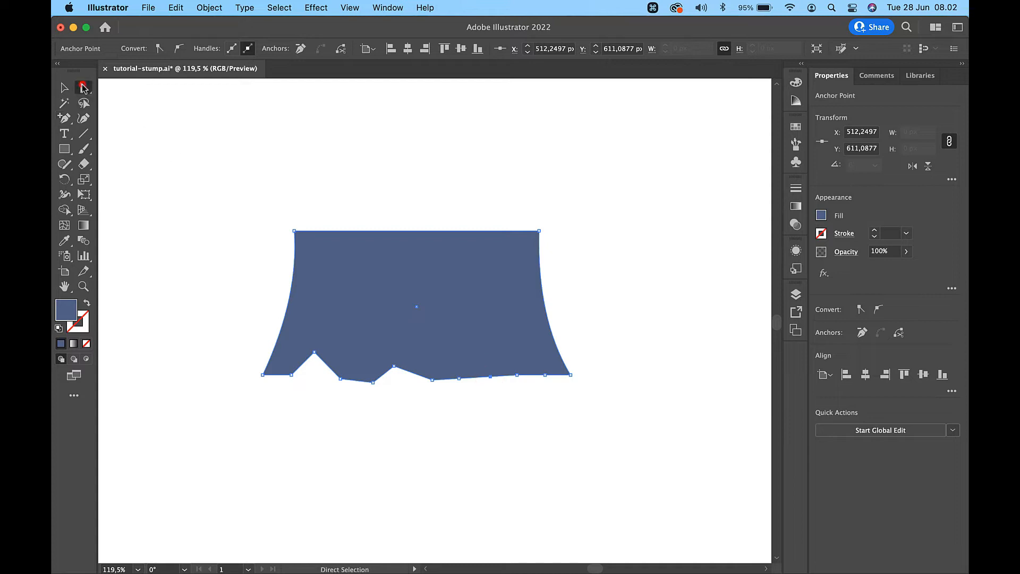
pyautogui.moveTo(458, 380); pyautogui.dragTo(484, 366)
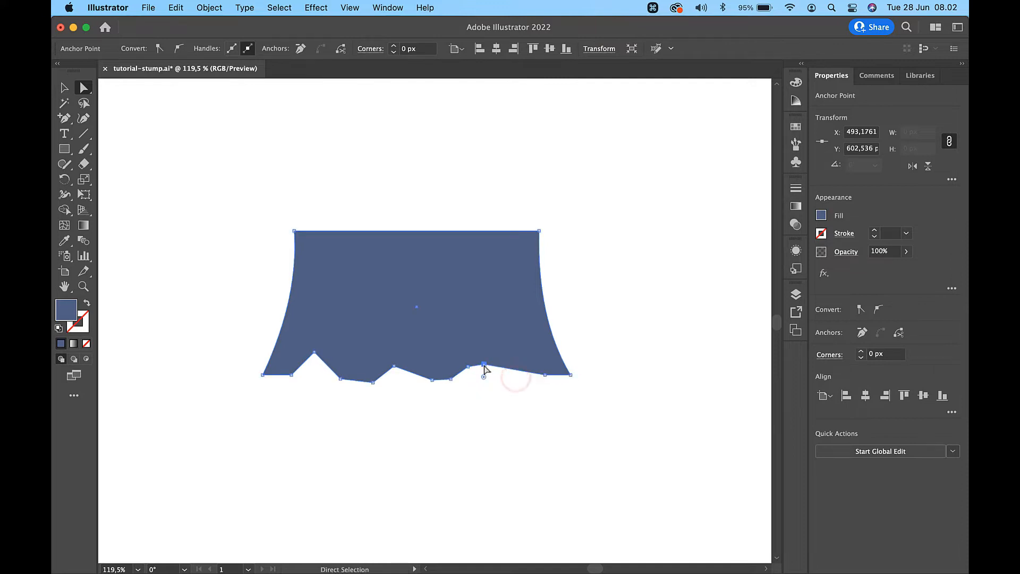
# Add two anchor points right of the third notch and pull the neighbouring points down to form a fourth notch
pyautogui.press('=')
pyautogui.click(509, 368)
pyautogui.click(528, 372)
pyautogui.press('a')
pyautogui.moveTo(509, 367); pyautogui.dragTo(552, 382)
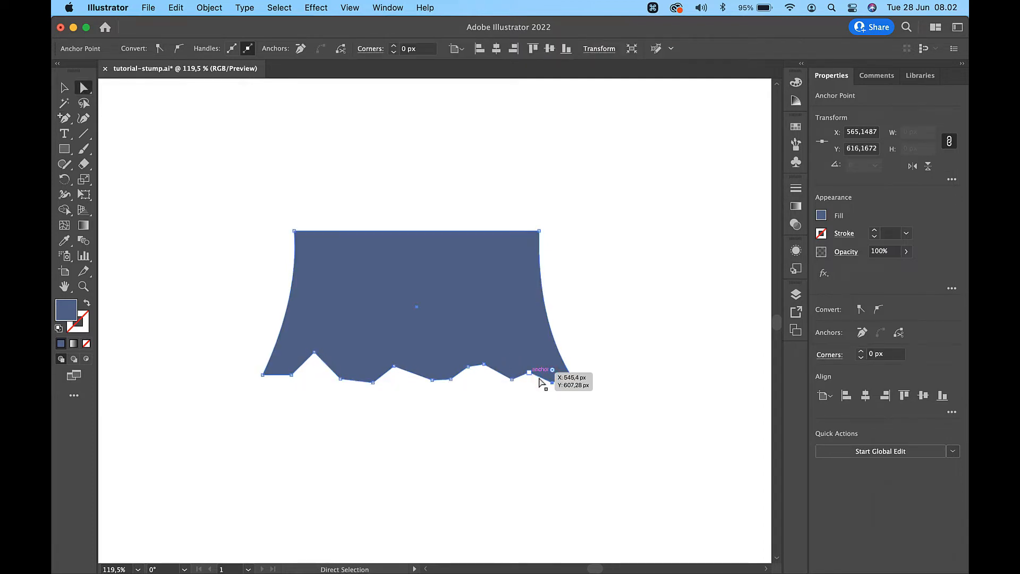
# Add another anchor point beside the fourth notch's peak and adjust the points to give the notch a flatter top
pyautogui.click(529, 372)
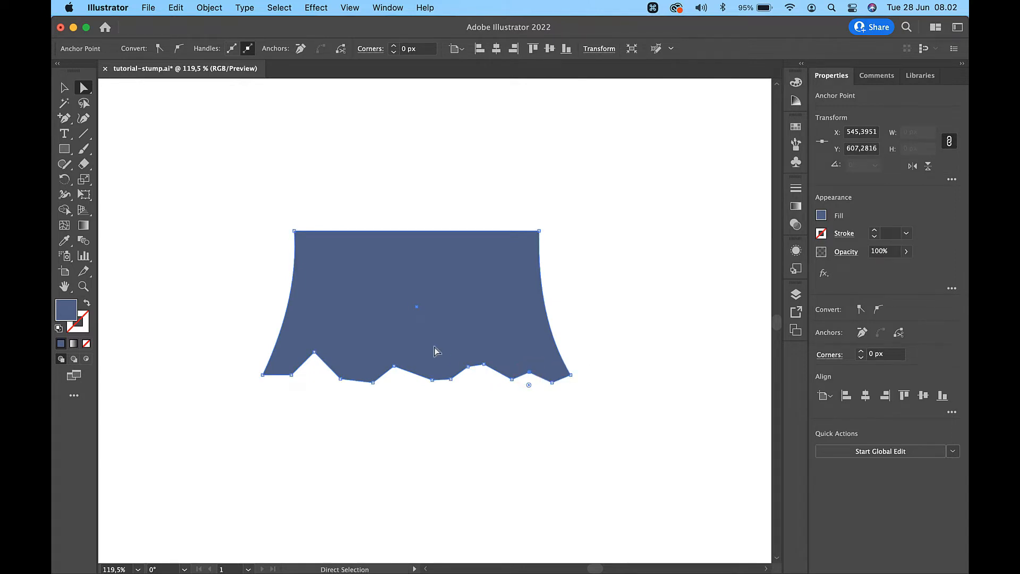
pyautogui.press('=')
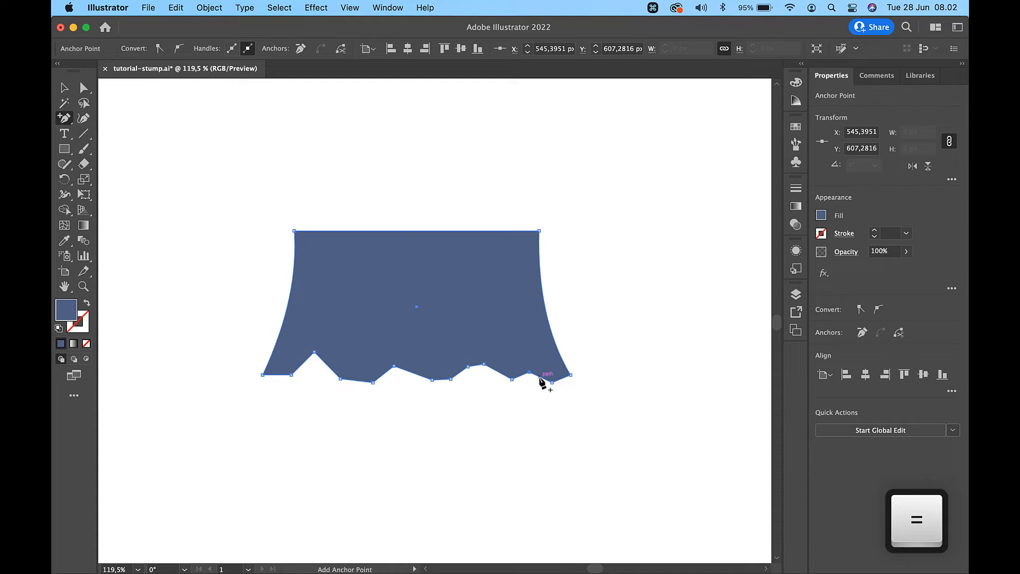
pyautogui.press('a')
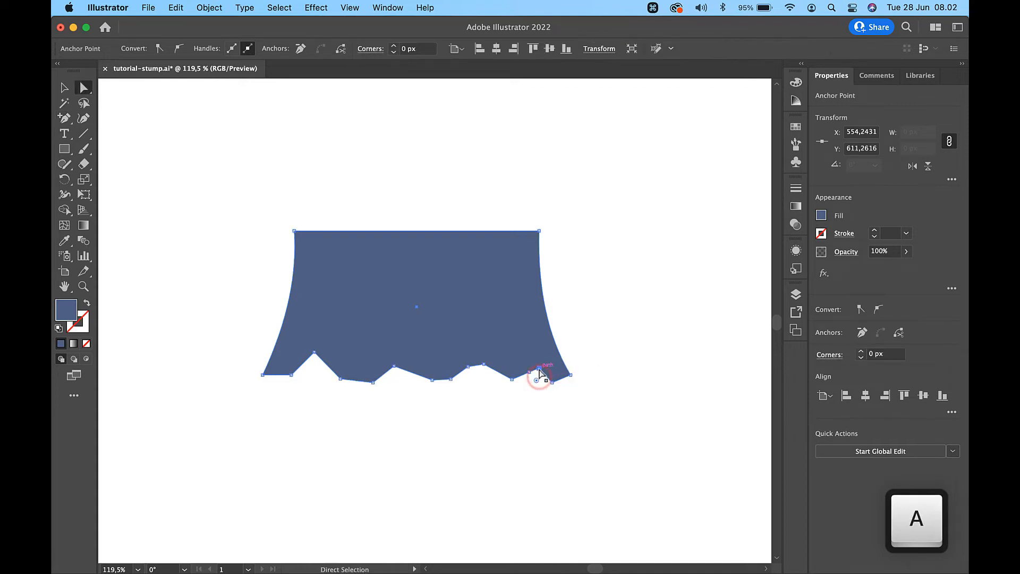
pyautogui.moveTo(531, 371); pyautogui.dragTo(511, 379)
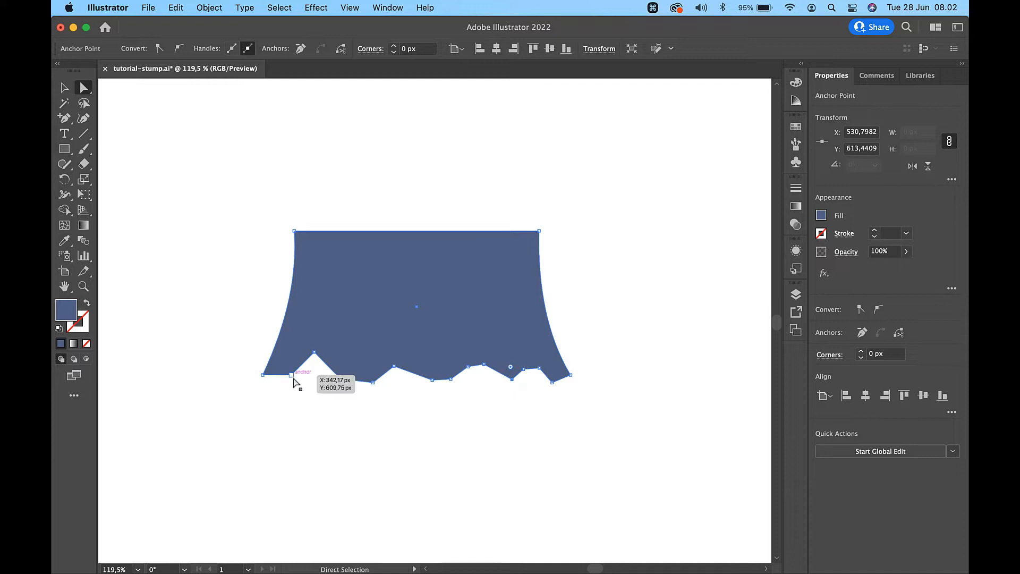
# Round both corners of the leftmost root and round the first notch's peak to about 12 px
pyautogui.click(292, 376)
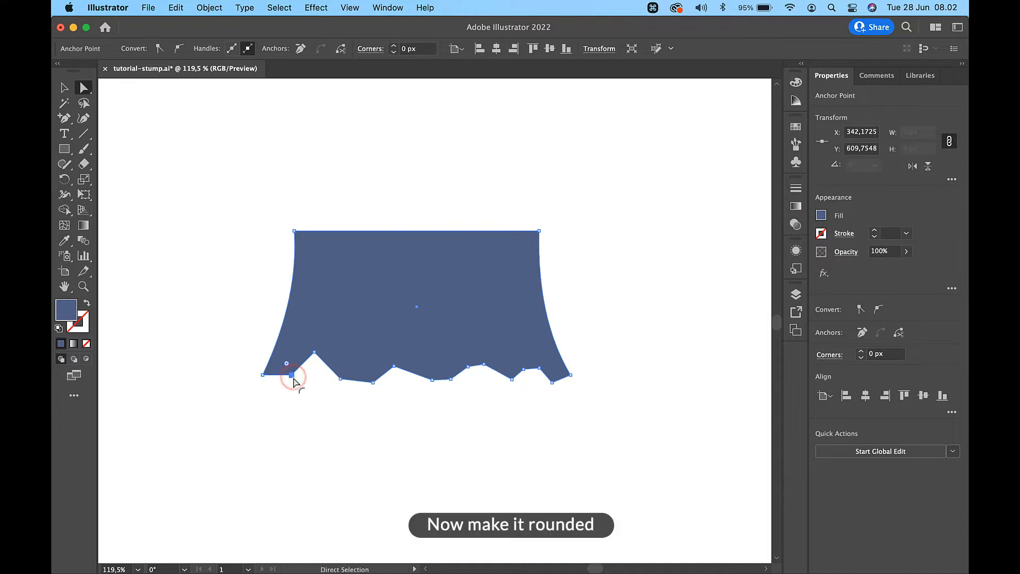
pyautogui.keyDown('shift'); pyautogui.click(262, 375); pyautogui.keyUp('shift')
pyautogui.moveTo(280, 365); pyautogui.dragTo(320, 378)
pyautogui.click(314, 353)
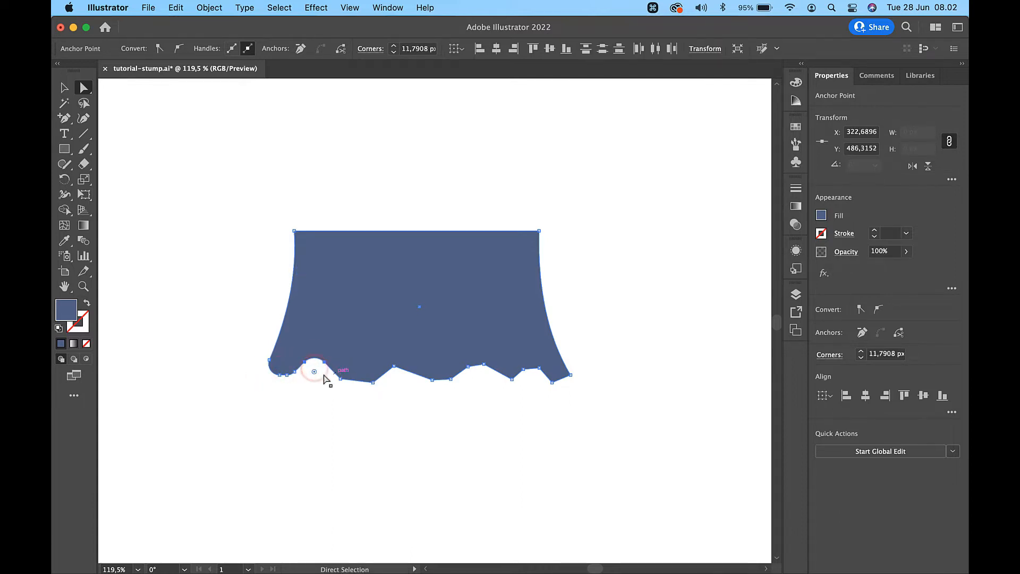
# Round the two bottom corners of the second root and the peak of the second notch
pyautogui.click(341, 378)
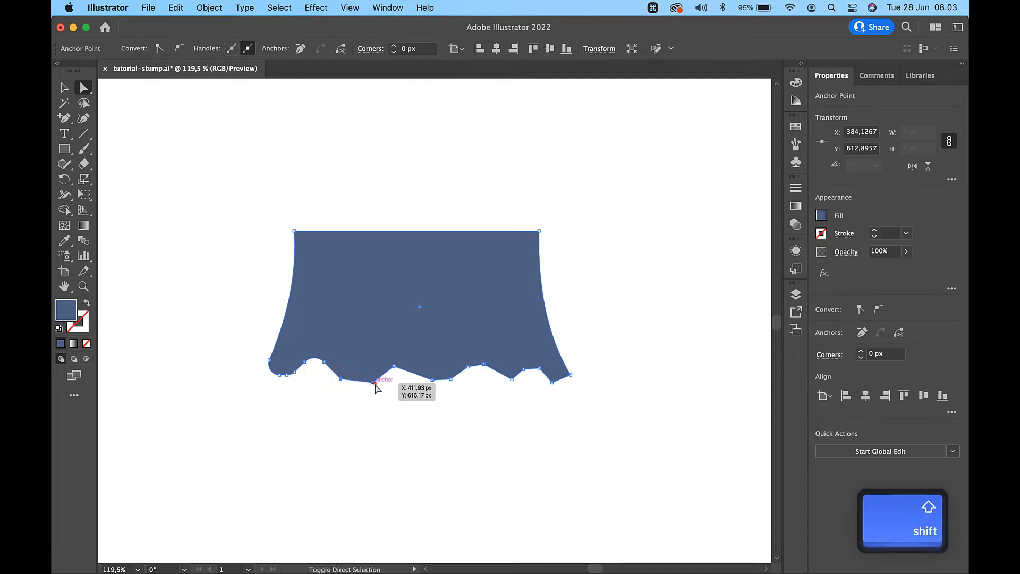
pyautogui.keyDown('shift'); pyautogui.click(373, 381); pyautogui.keyUp('shift')
pyautogui.click(373, 389)
pyautogui.click(373, 381)
pyautogui.keyDown('shift'); pyautogui.click(340, 378); pyautogui.keyUp('shift')
pyautogui.moveTo(370, 371); pyautogui.dragTo(395, 389)
pyautogui.click(393, 366)
# Select the two upper points of the third notch and nudge them slightly up and left to deepen it
pyautogui.click(431, 379)
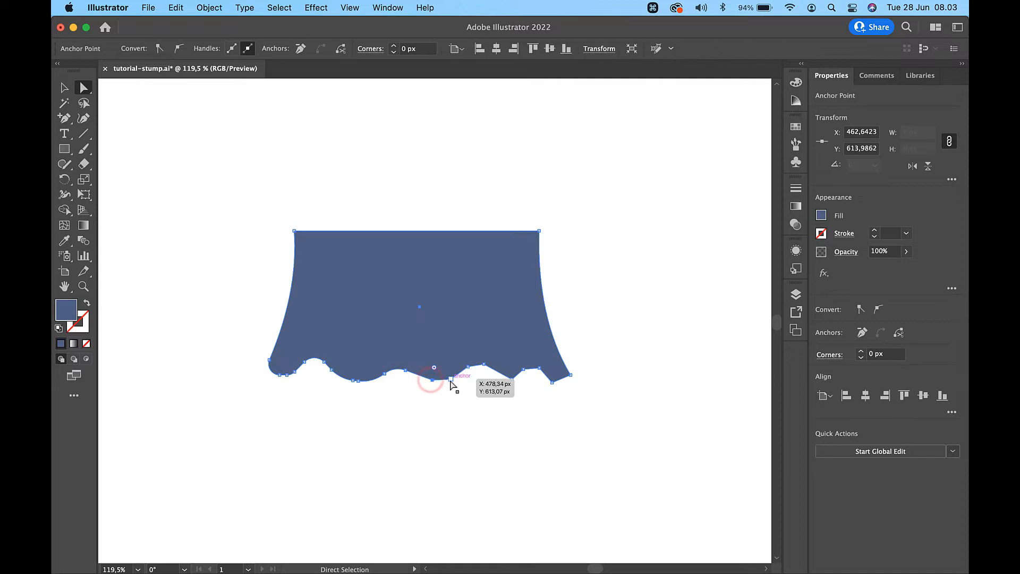
pyautogui.keyDown('shift'); pyautogui.click(468, 366); pyautogui.keyUp('shift')
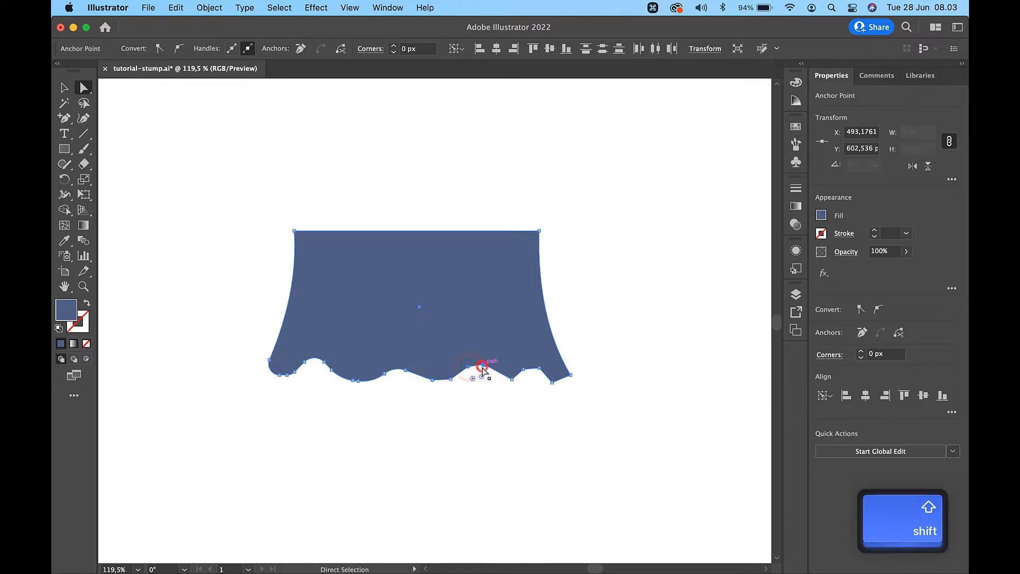
pyautogui.press('Up')
pyautogui.press('Left')
pyautogui.press('Up')
pyautogui.press('Up')
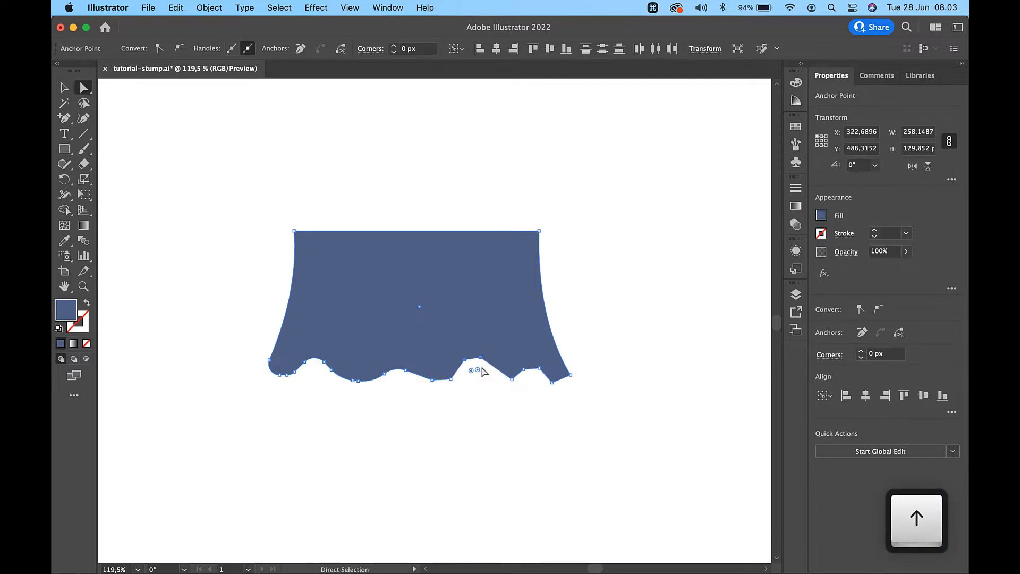
# Round the peak of the third notch and the two bottom corners of the third root
pyautogui.moveTo(477, 370); pyautogui.dragTo(442, 333)
pyautogui.click(450, 379)
pyautogui.keyDown('shift'); pyautogui.click(432, 379); pyautogui.keyUp('shift')
# Select the two upper points of the fourth notch and nudge them up slightly to deepen it
pyautogui.click(511, 380)
pyautogui.moveTo(511, 381); pyautogui.dragTo(538, 372)
pyautogui.press('Up')
pyautogui.press('Up')
pyautogui.press('Up')
pyautogui.press('Up')
pyautogui.press('Up')
pyautogui.press('Up')
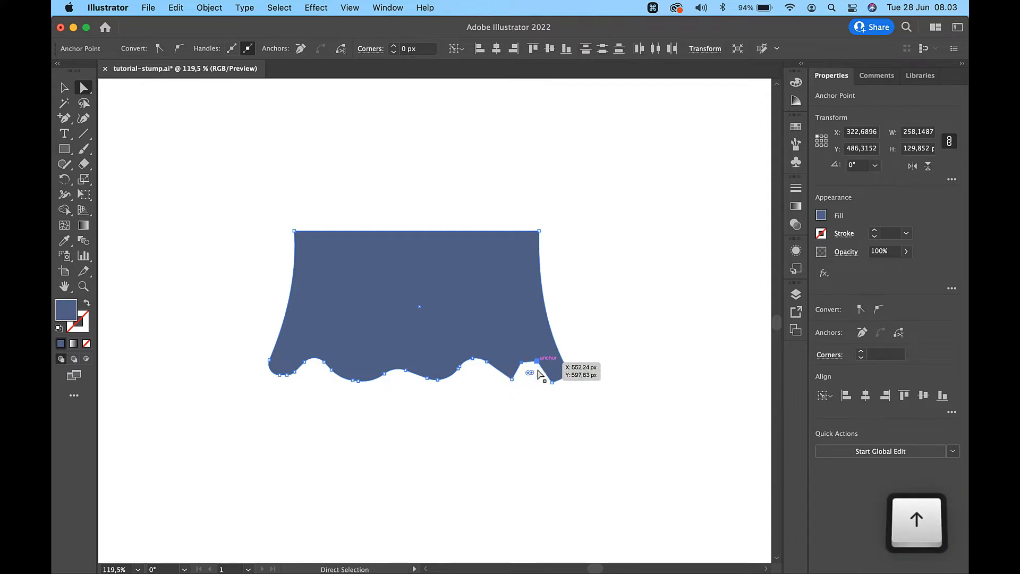
# Round the fourth root's tip to about 8 px and the fourth notch's peak to about 12 px
pyautogui.click(512, 380)
pyautogui.moveTo(511, 374); pyautogui.dragTo(507, 359)
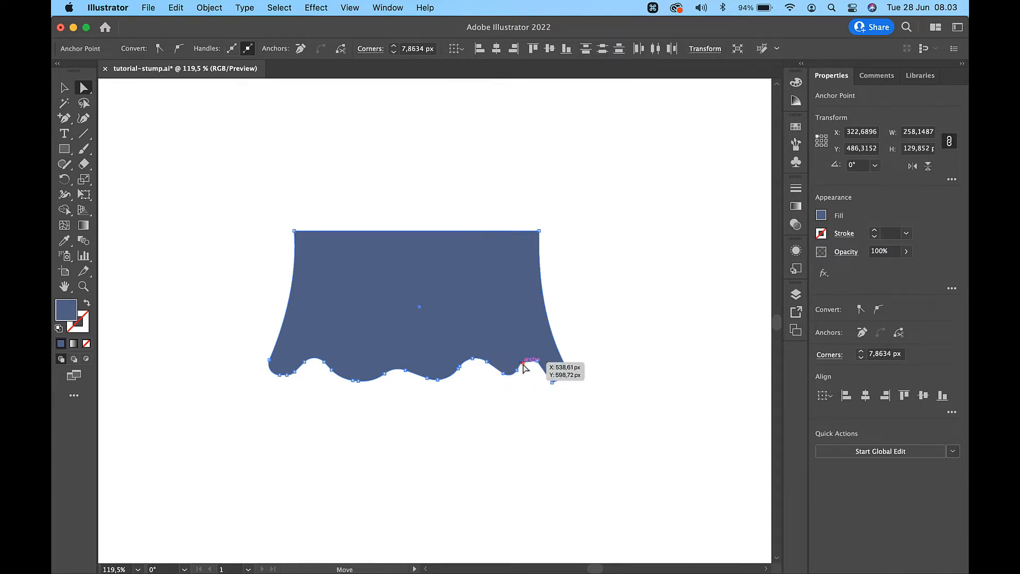
pyautogui.keyDown('shift'); pyautogui.click(531, 373); pyautogui.keyUp('shift')
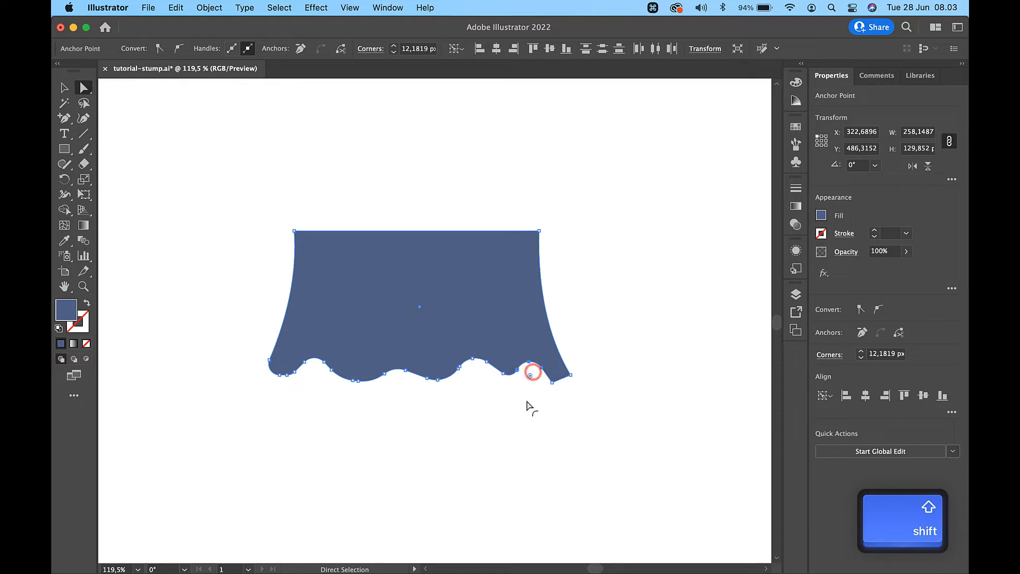
# Round both corners of the rightmost root to about 9 px
pyautogui.click(570, 374)
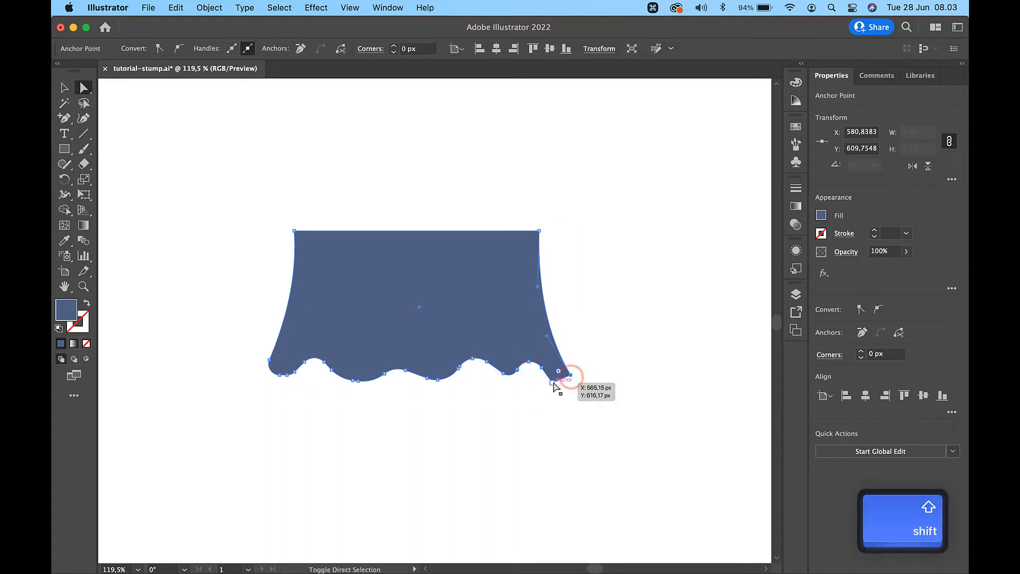
pyautogui.keyDown('shift'); pyautogui.click(553, 383); pyautogui.keyUp('shift')
pyautogui.moveTo(558, 366); pyautogui.dragTo(557, 315)
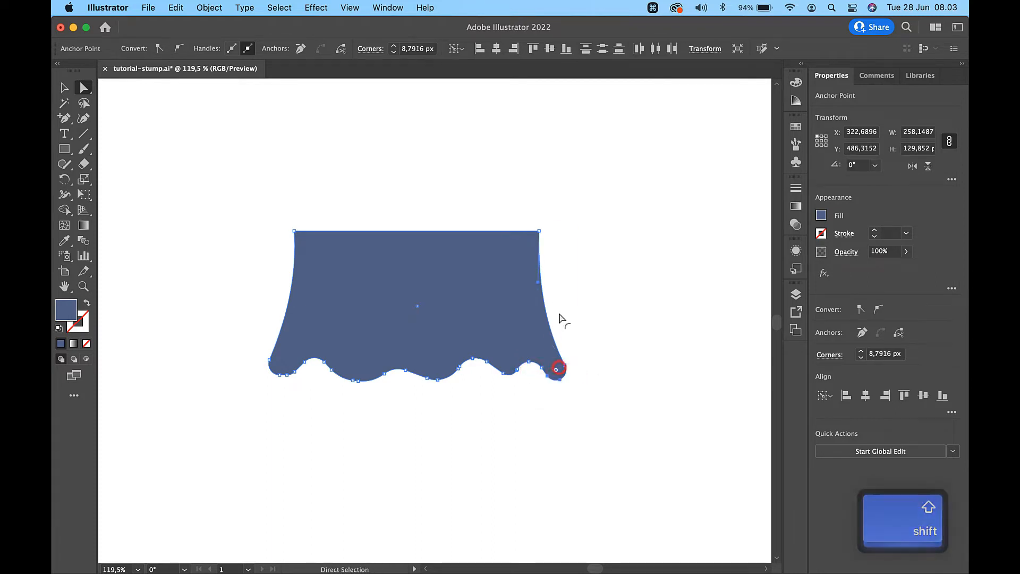
# Move the whole trunk shape straight down by about 26 px and deselect it
pyautogui.press('v')
pyautogui.click(600, 341)
pyautogui.moveTo(456, 321); pyautogui.dragTo(457, 356)
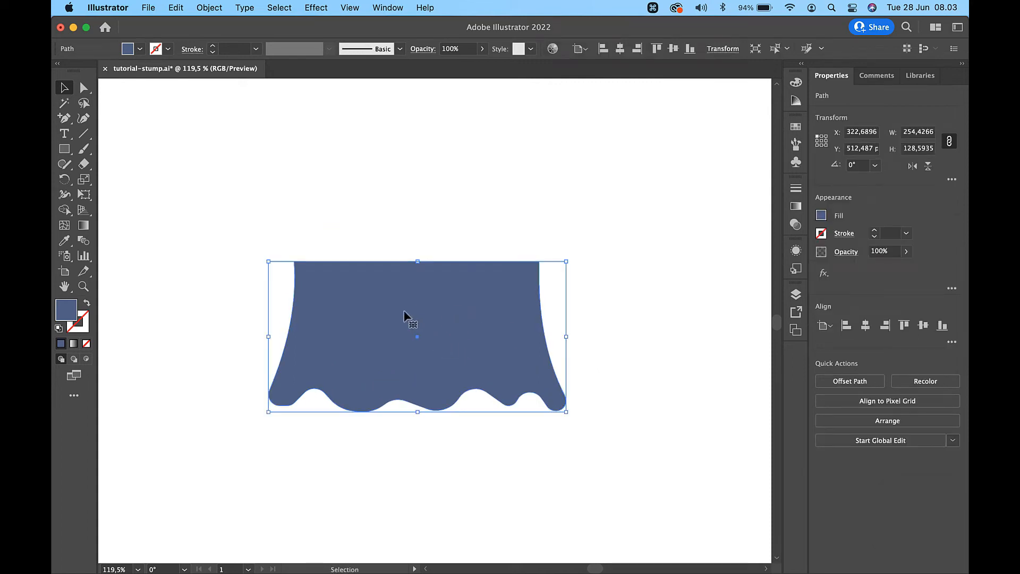
pyautogui.click(425, 202)
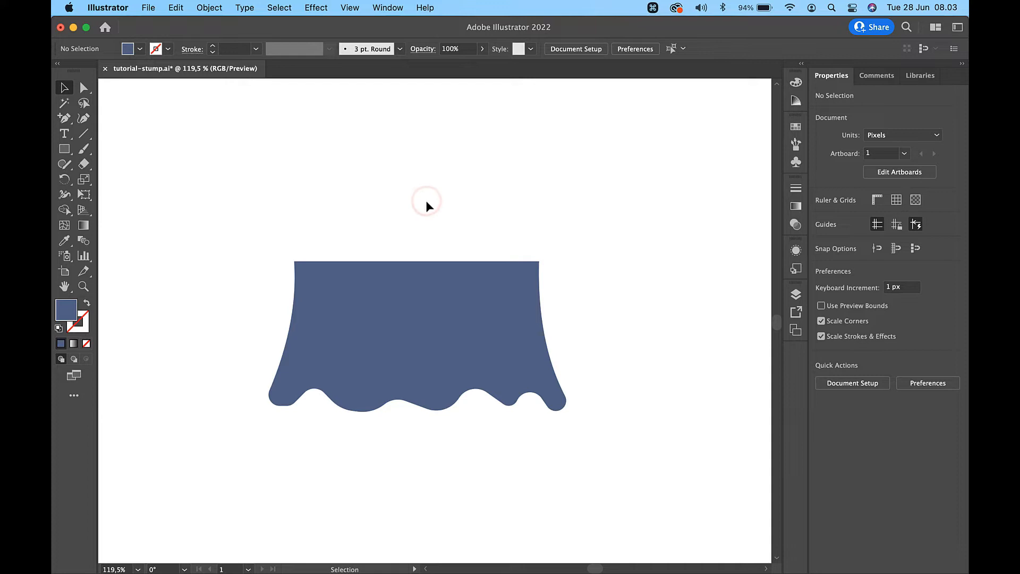
# Apply the #C79575 swatch's fill and 6 px black outline to the trunk with the Eyedropper
pyautogui.press('super+0')
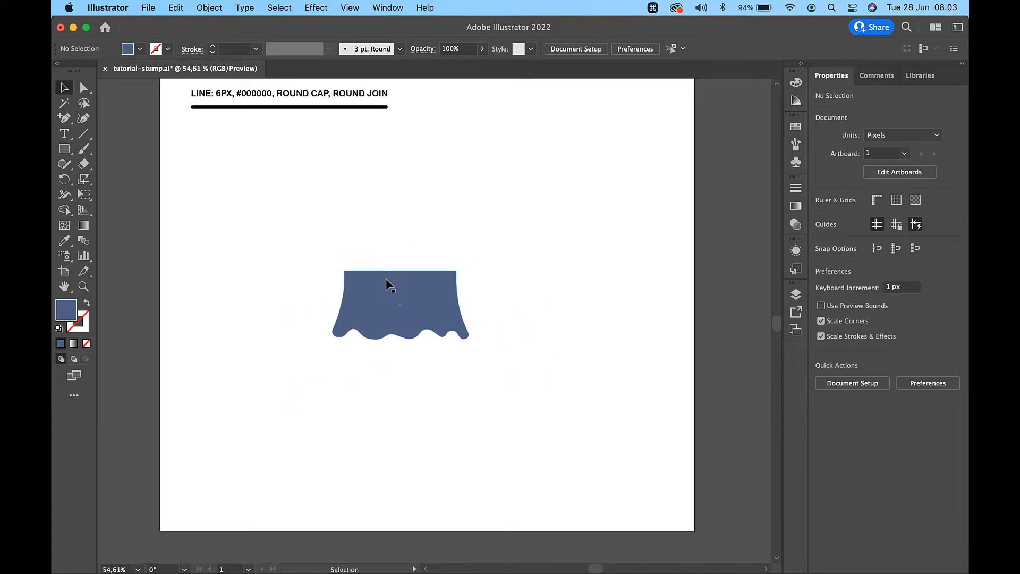
pyautogui.click(402, 291)
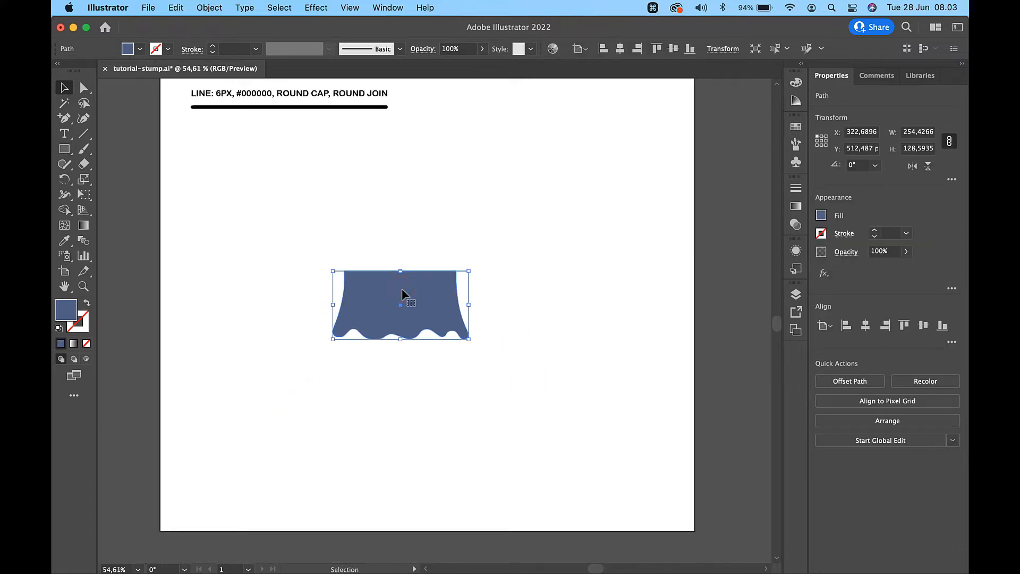
pyautogui.scroll(3, 323, 227)
pyautogui.press('i')
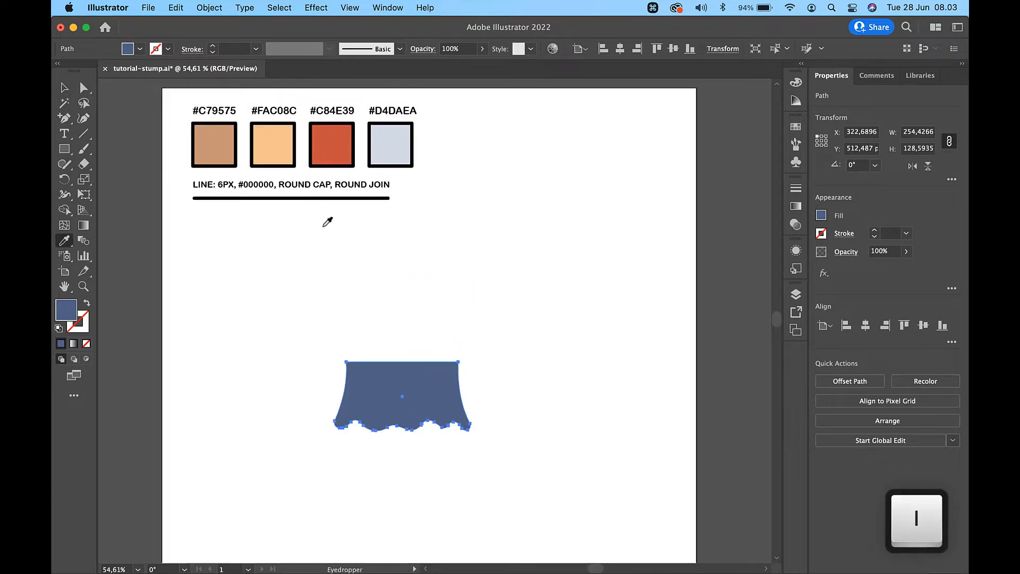
pyautogui.click(222, 144)
pyautogui.press('v')
pyautogui.click(428, 276)
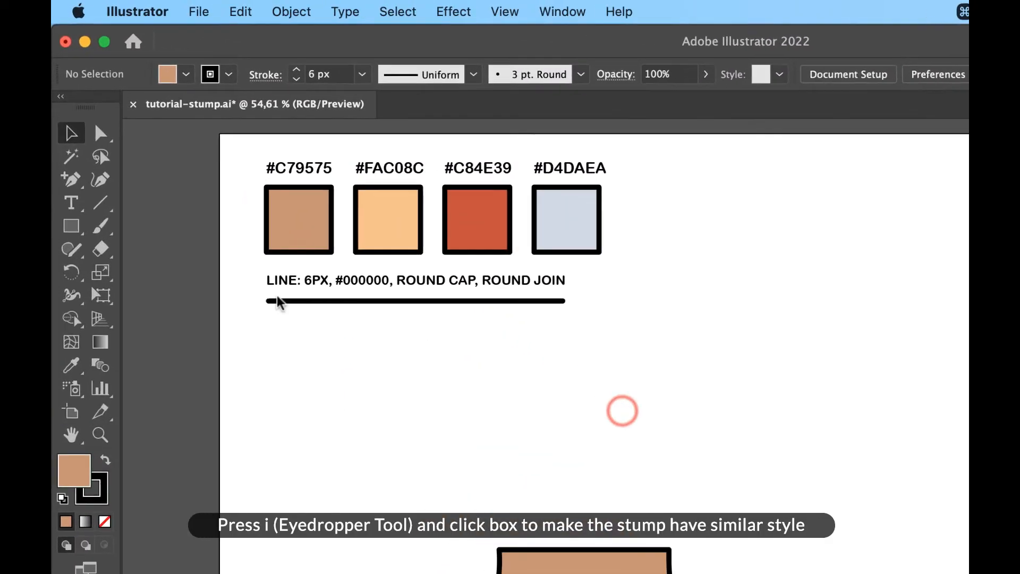
# Draw a flat ellipse about 209 × 43 px from its center, centered just above the trunk and matching its top width
pyautogui.moveTo(71, 226); pyautogui.dragTo(177, 298)
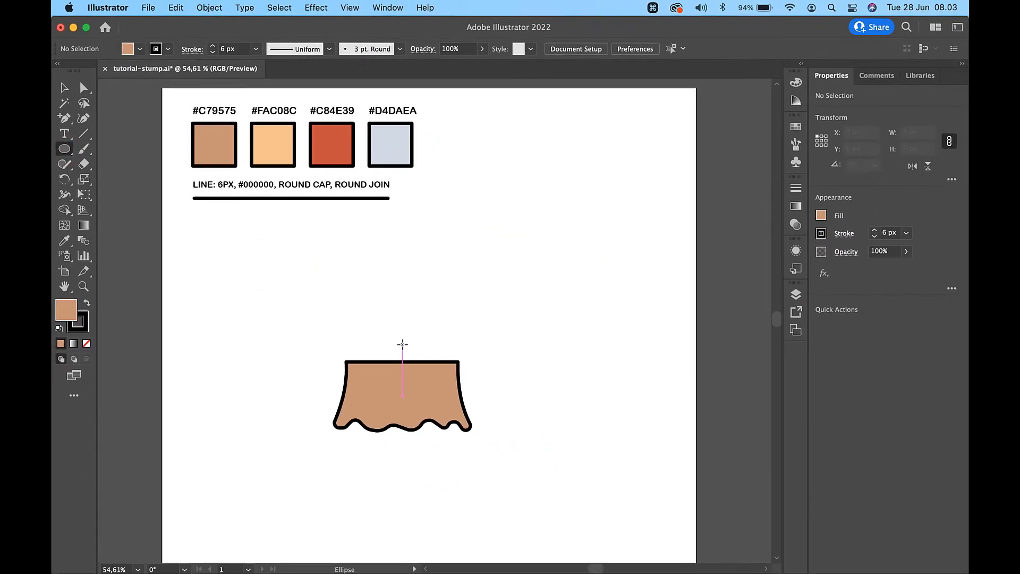
pyautogui.press('alt')
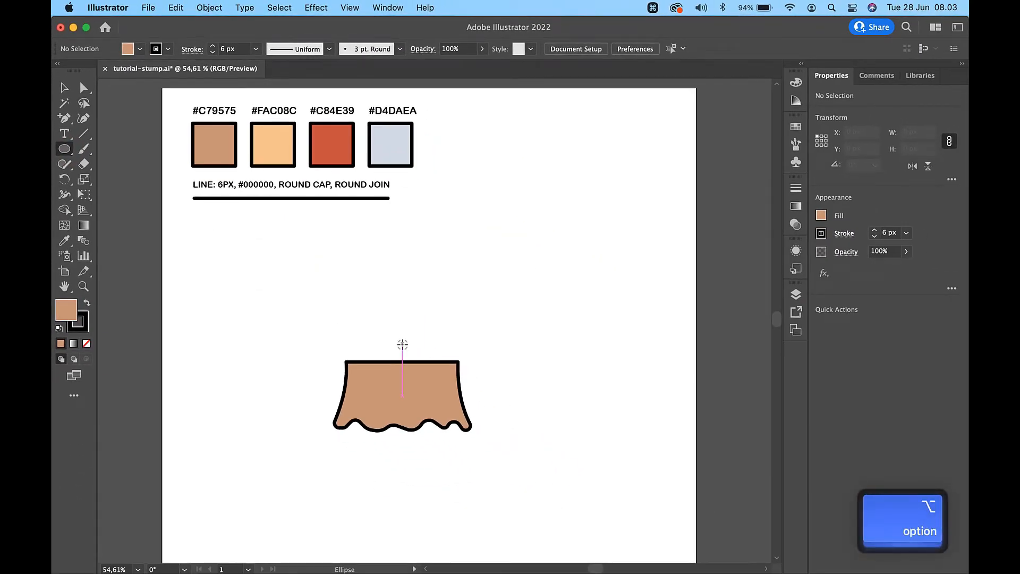
pyautogui.moveTo(402, 345); pyautogui.dragTo(459, 355)
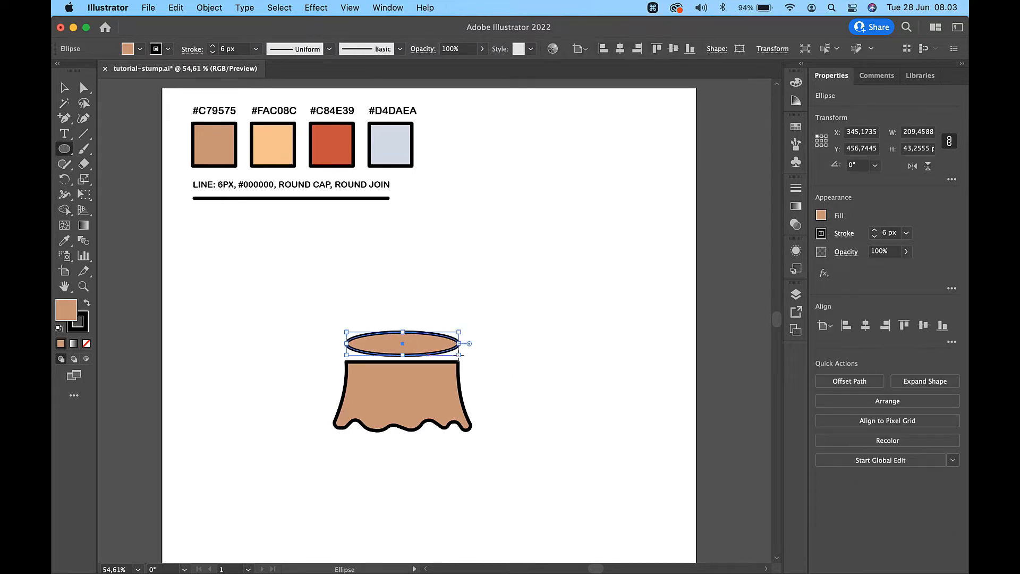
# Place the ellipse over the trunk's top edge and flatten it to about 35 px high
pyautogui.scroll(3, 402, 363)
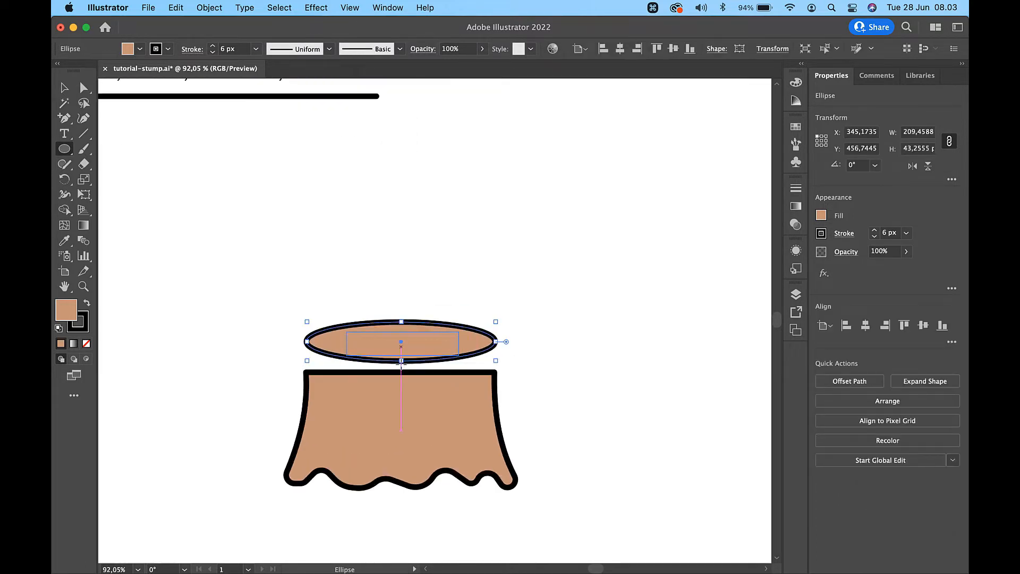
pyautogui.press('v')
pyautogui.moveTo(402, 363)
pyautogui.mouseDown()
pyautogui.moveTo(402, 352)
pyautogui.moveTo(406, 372)
pyautogui.mouseUp()
pyautogui.scroll(-2, 458, 256)
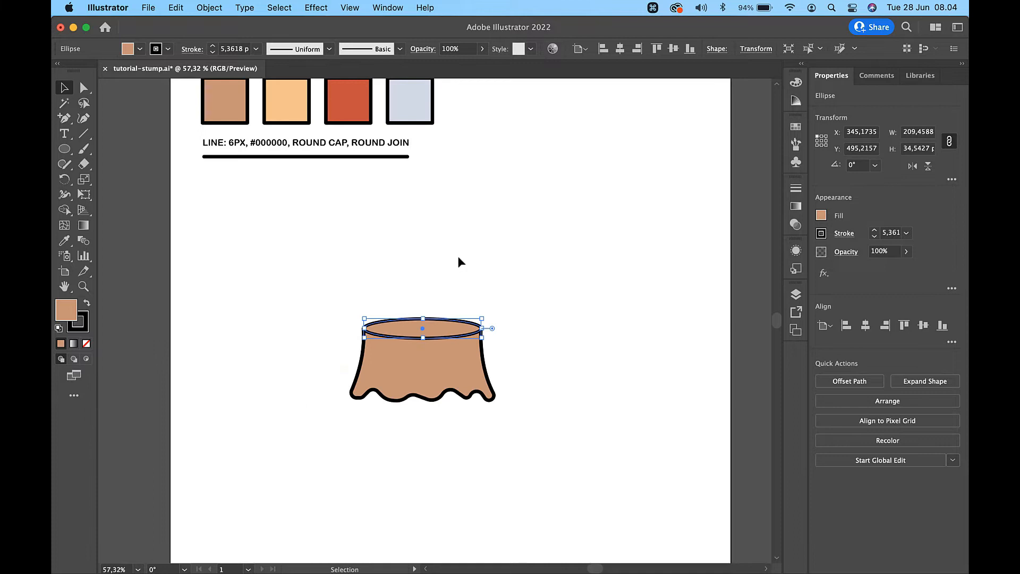
# Apply the #FAC08C swatch's fill and 6 px black outline to the ellipse with the Eyedropper
pyautogui.press('i')
pyautogui.click(287, 101)
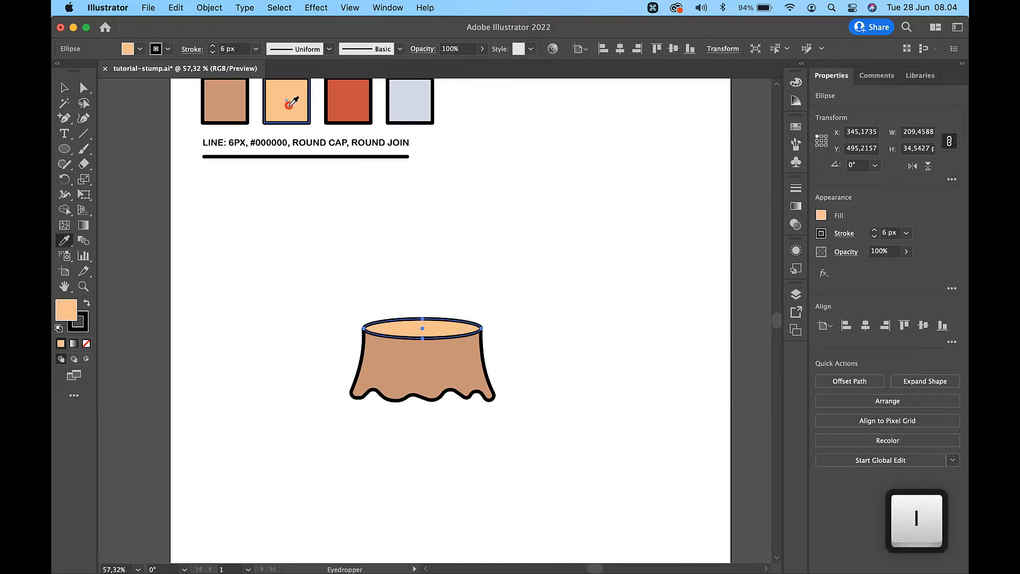
pyautogui.click(65, 88)
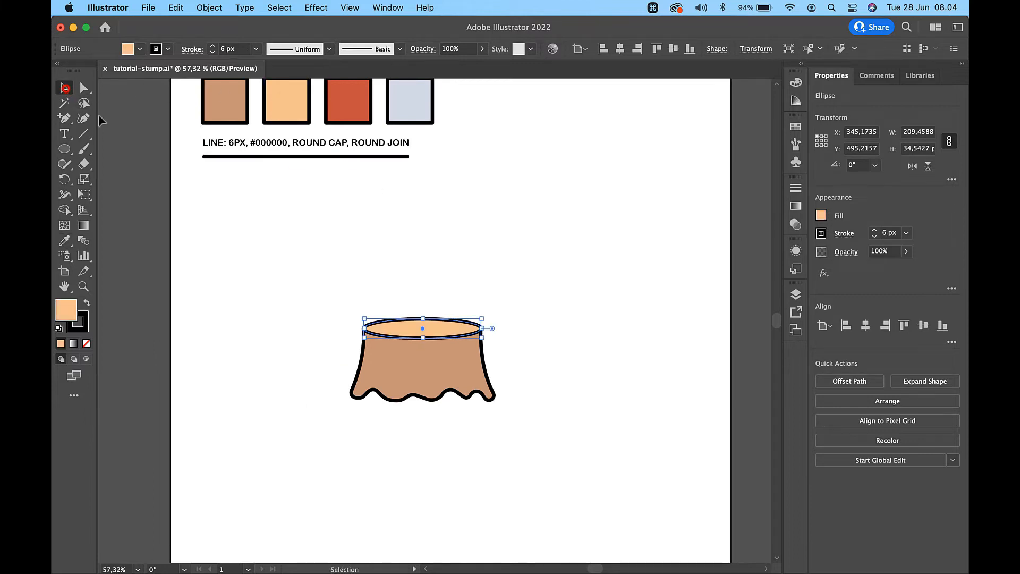
pyautogui.click(300, 273)
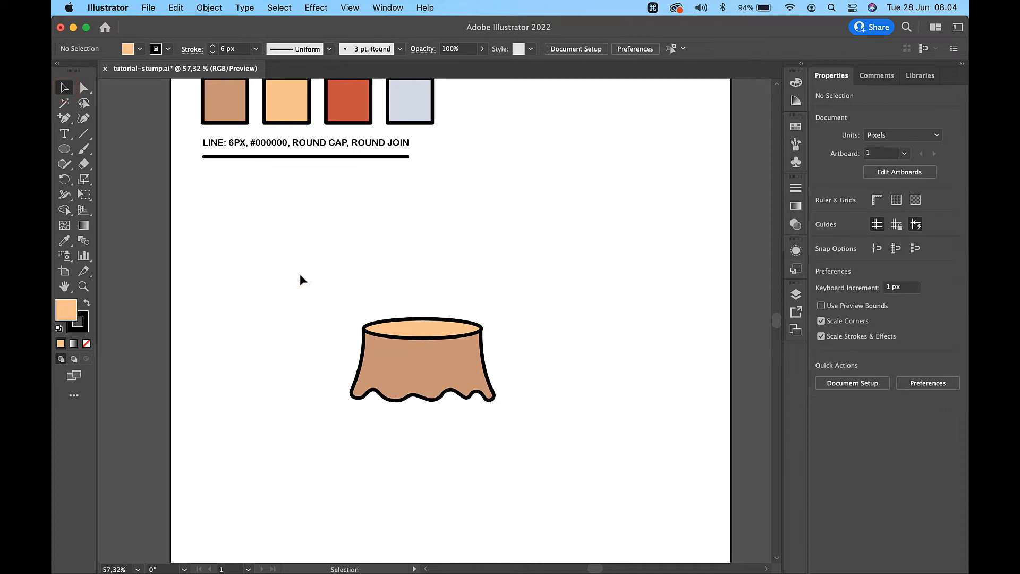
# Draw a rectangle about 99 × 34 px in the empty area above and to the right of the stump
pyautogui.hscroll(3, 514, 237)
pyautogui.scroll(1, 514, 237)
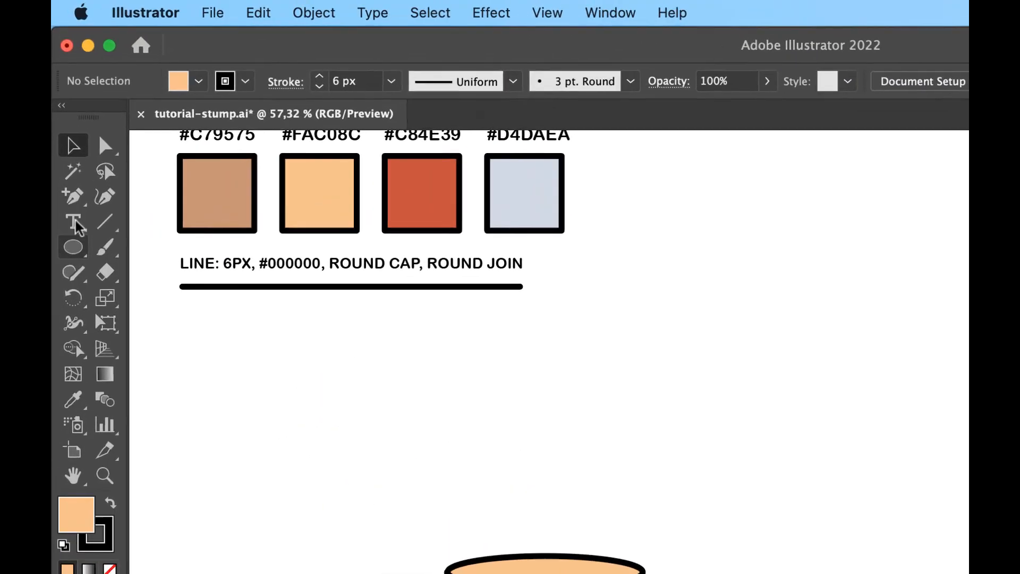
pyautogui.click(65, 149)
pyautogui.moveTo(76, 252); pyautogui.dragTo(127, 253)
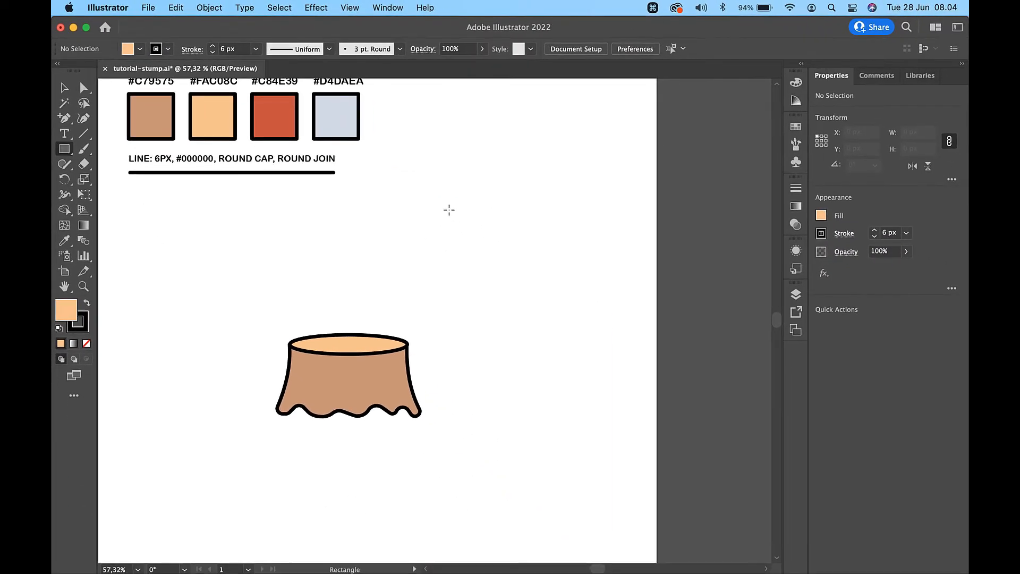
pyautogui.moveTo(449, 208); pyautogui.dragTo(504, 228)
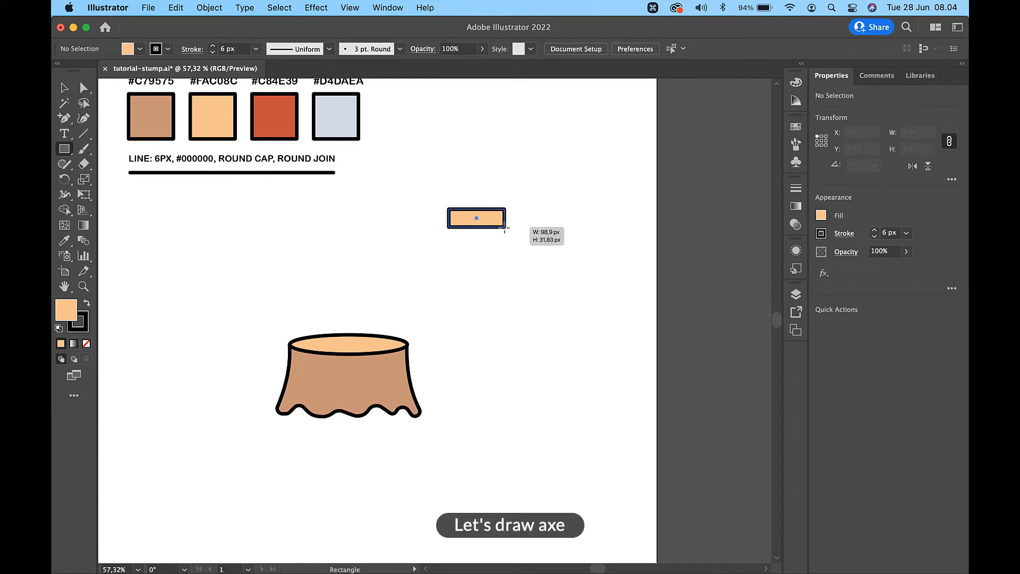
pyautogui.moveTo(504, 227); pyautogui.dragTo(504, 228)
pyautogui.moveTo(505, 230); pyautogui.dragTo(504, 230)
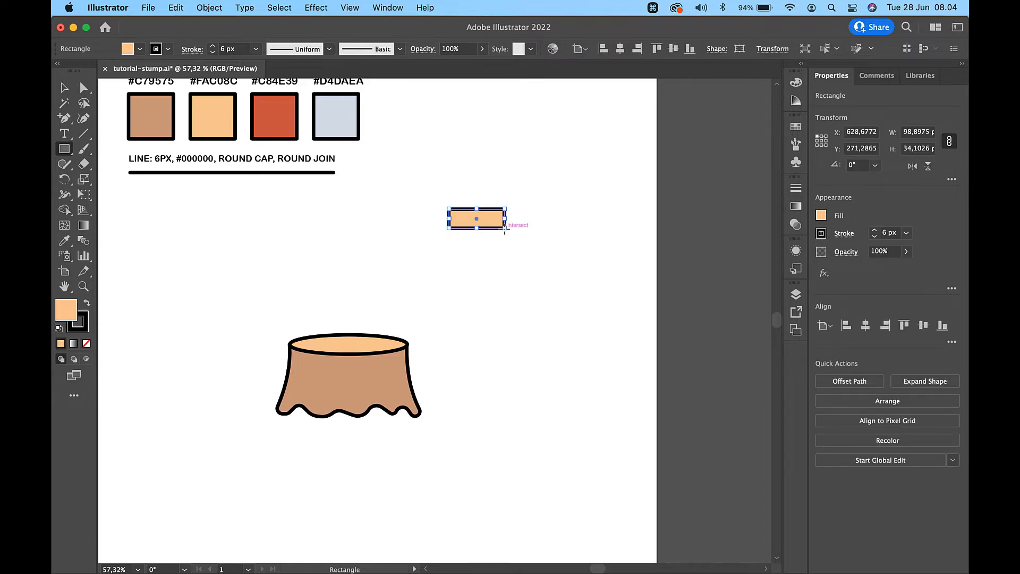
# Raise the small rectangle's upper-left corner point by 15 px to slant its top edge
pyautogui.press('a')
pyautogui.click(449, 210)
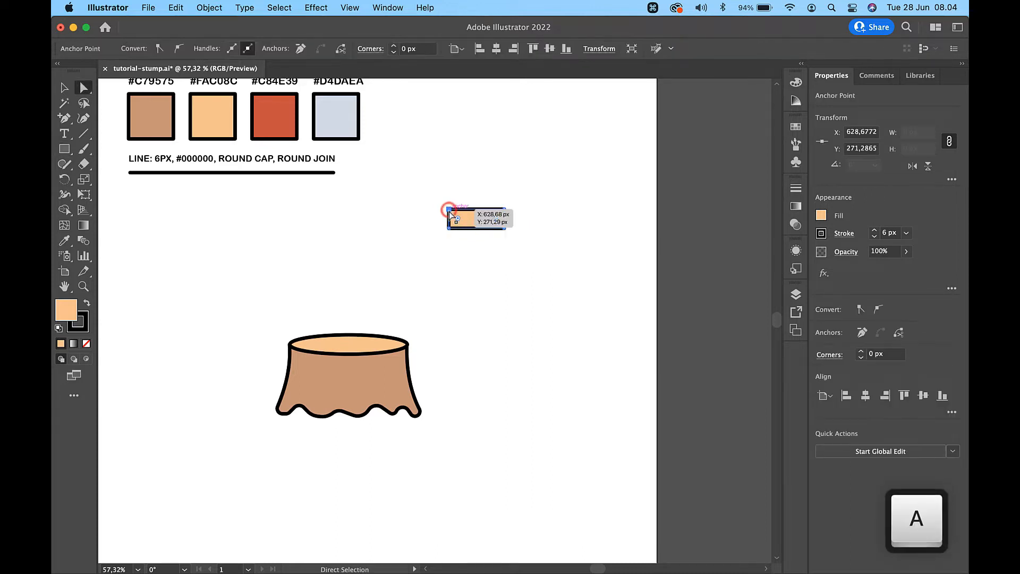
pyautogui.hotkey('shift', 'Up')
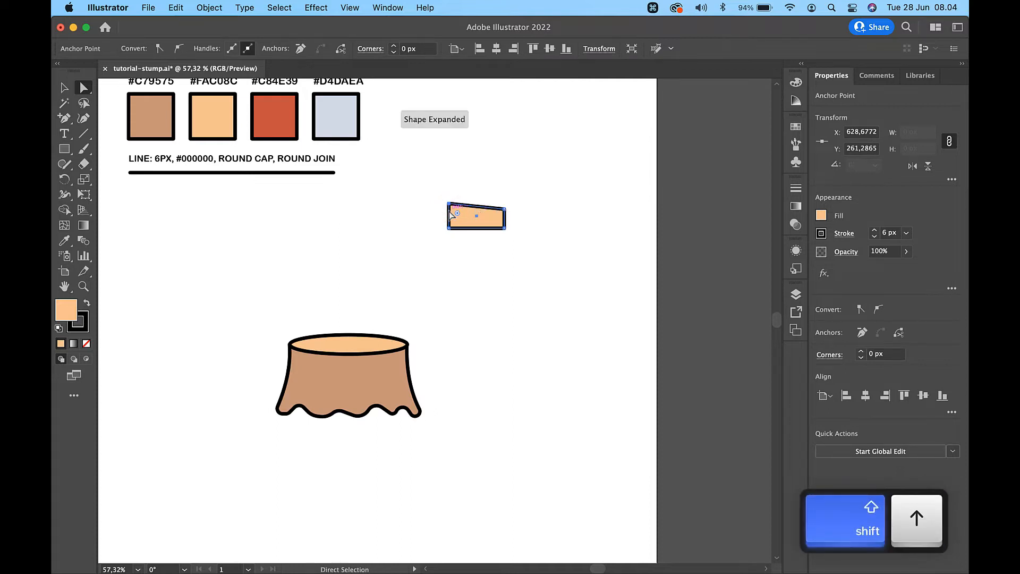
pyautogui.press('Up')
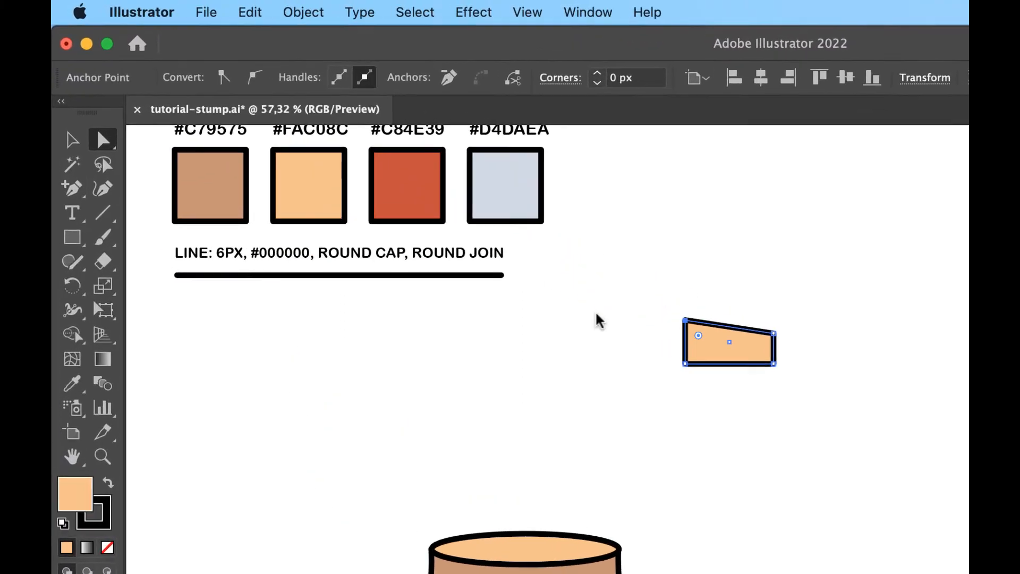
# Bend the slanted top edge inward into a shallow concave curve with the Anchor Point tool and deselect the shape
pyautogui.moveTo(71, 189); pyautogui.dragTo(134, 261)
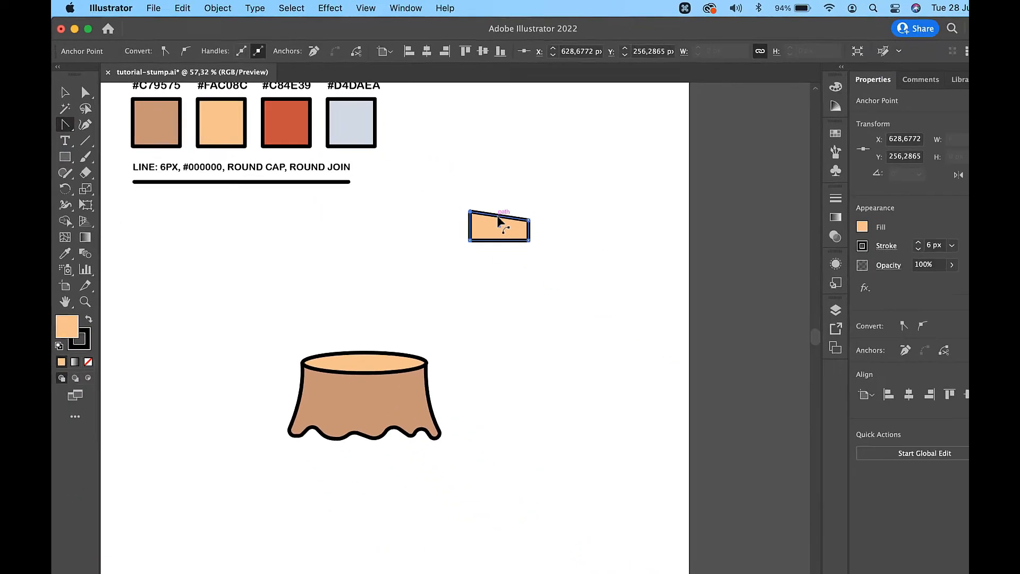
pyautogui.moveTo(475, 207); pyautogui.dragTo(475, 210)
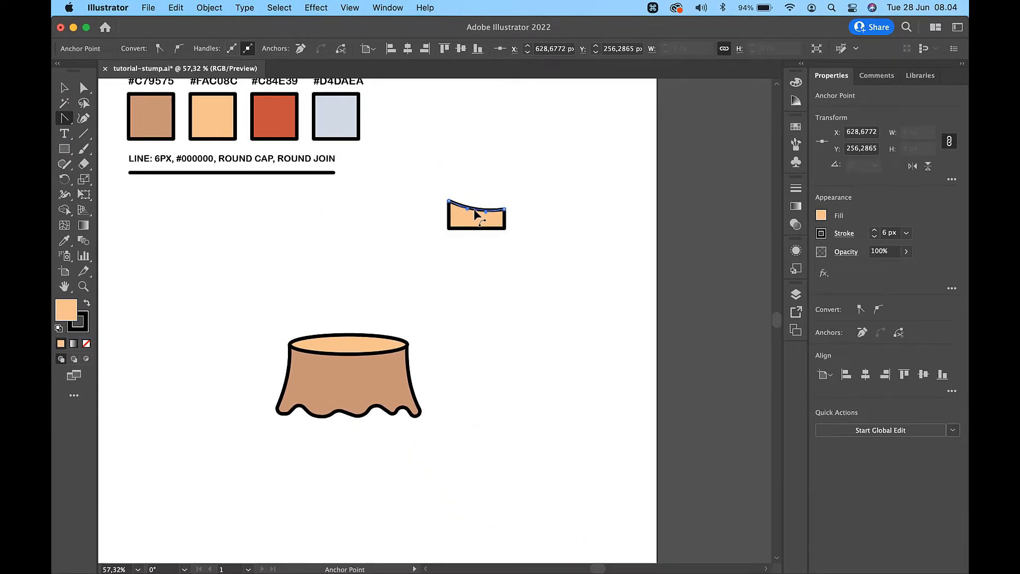
pyautogui.click(65, 89)
pyautogui.click(422, 257)
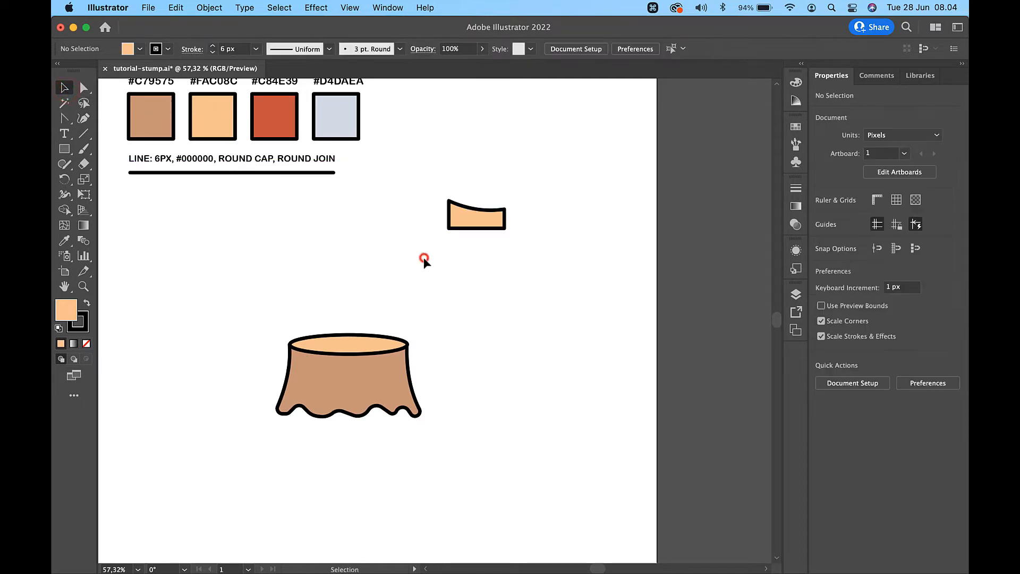
# Duplicate the curved axe piece and place the copy just below the original
pyautogui.click(483, 222)
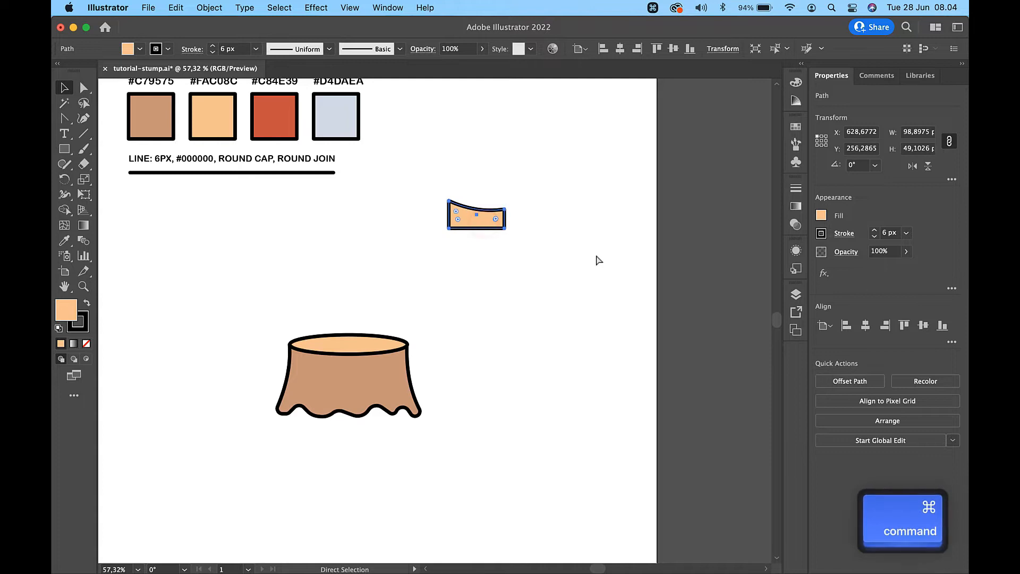
pyautogui.press('super+c')
pyautogui.press('super+v')
pyautogui.moveTo(449, 327); pyautogui.dragTo(493, 281)
# Reflect the copied axe piece across the horizontal axis
pyautogui.click(209, 7)
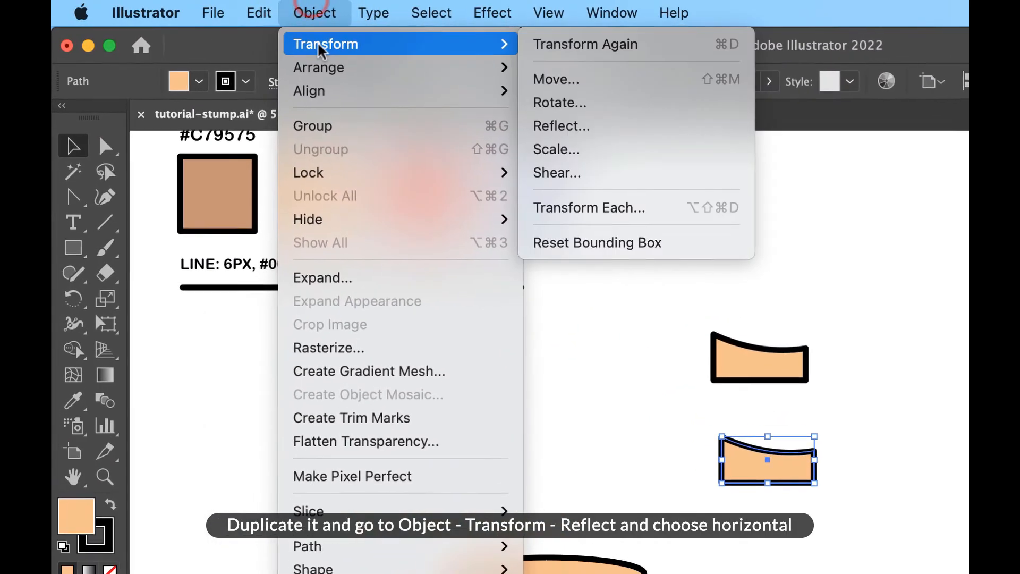
pyautogui.moveTo(322, 48)
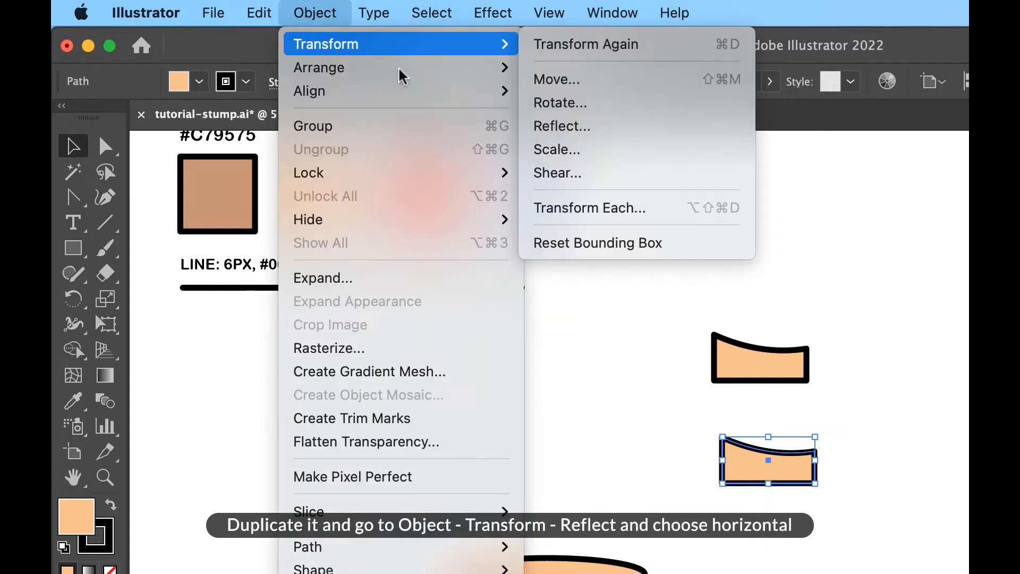
pyautogui.click(568, 124)
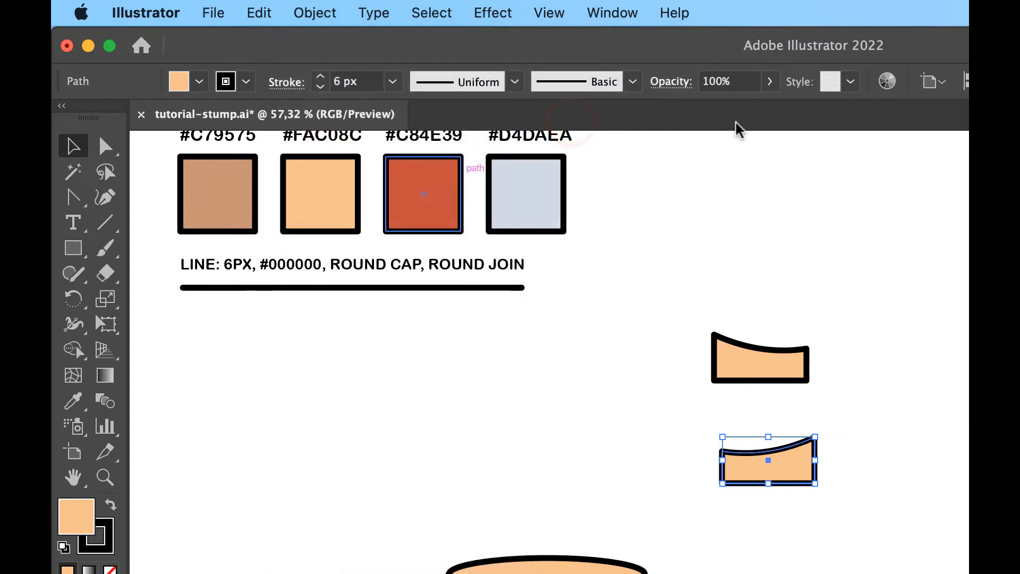
pyautogui.click(673, 127)
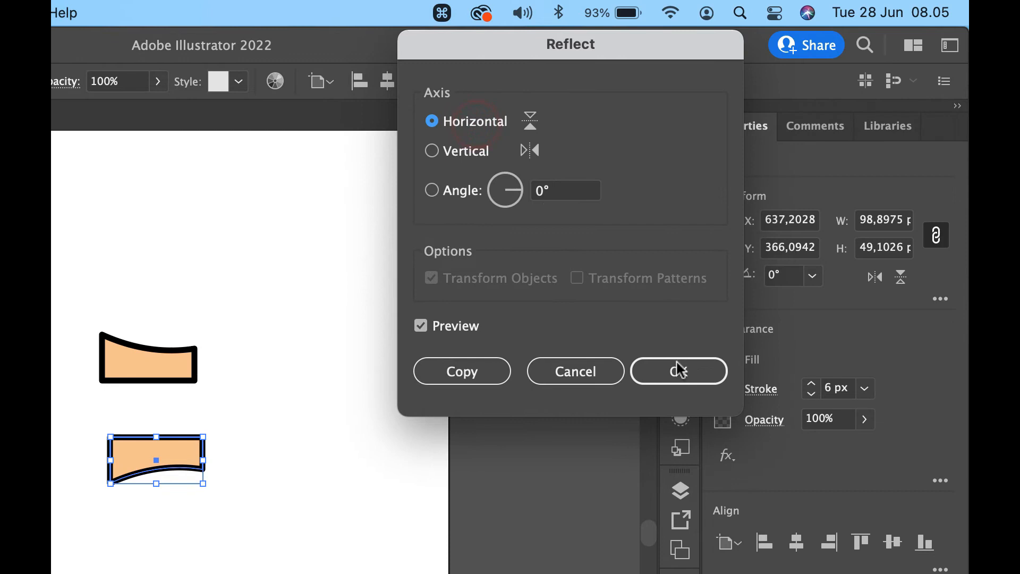
pyautogui.click(683, 373)
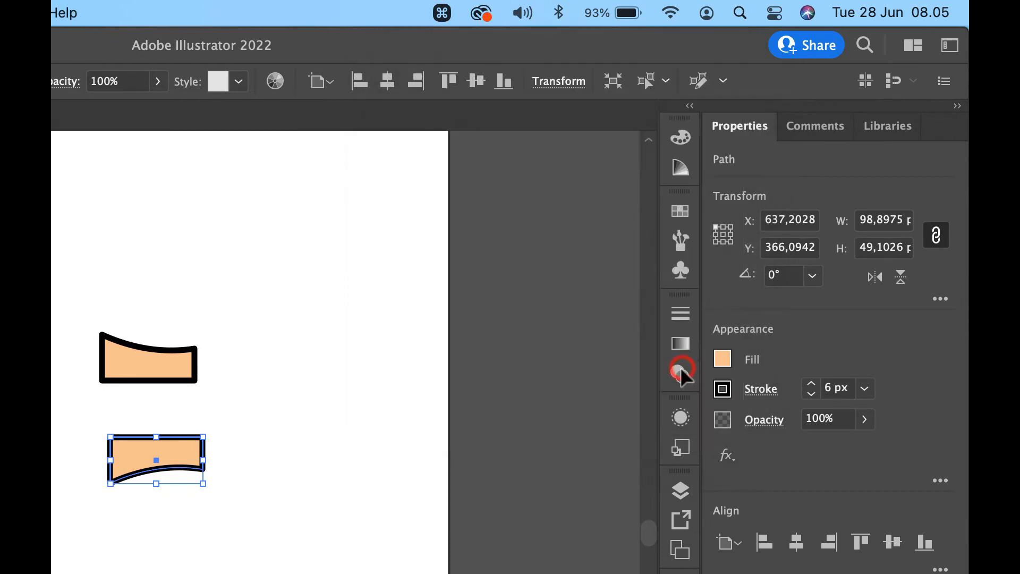
# Move the mirrored axe piece up against the original, aligned with it, and merge both shapes with Pathfinder Unite
pyautogui.click(277, 442)
pyautogui.moveTo(168, 453); pyautogui.dragTo(156, 403)
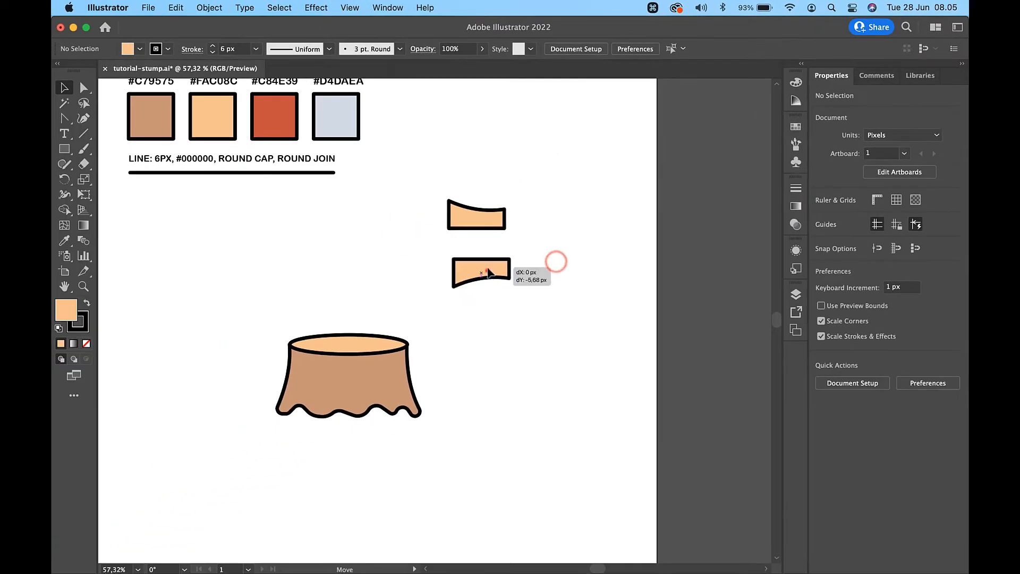
pyautogui.moveTo(481, 240); pyautogui.dragTo(487, 261)
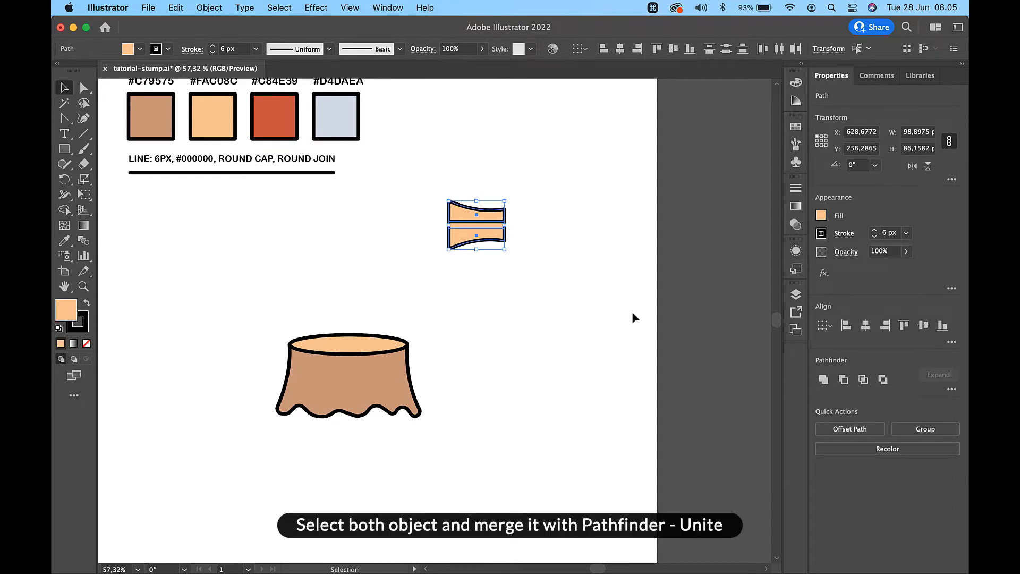
pyautogui.click(821, 380)
pyautogui.click(563, 246)
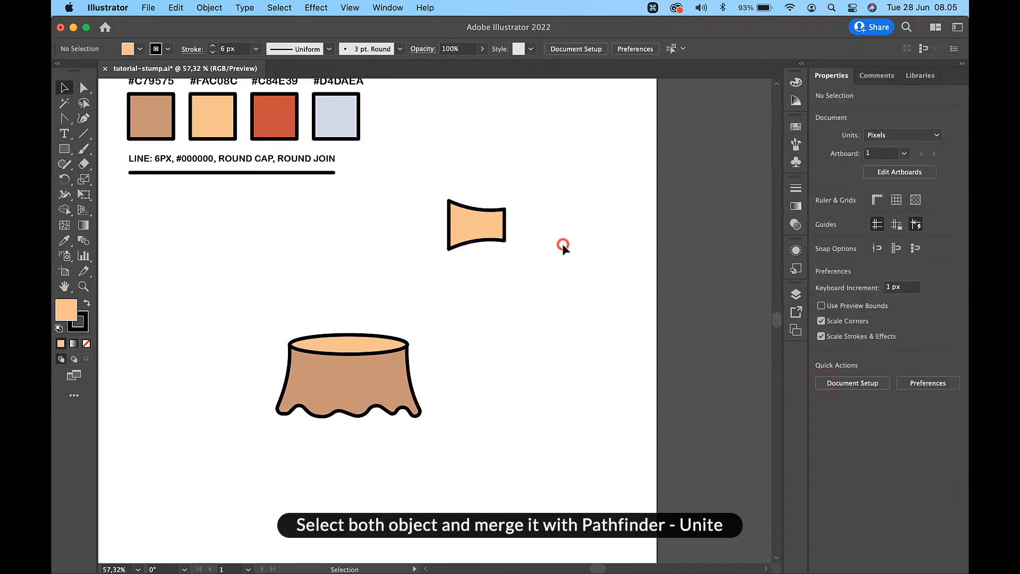
# Remove the two middle anchor points from the wide left edge of the axe head with the Delete Anchor Point tool
pyautogui.scroll(5, 562, 243)
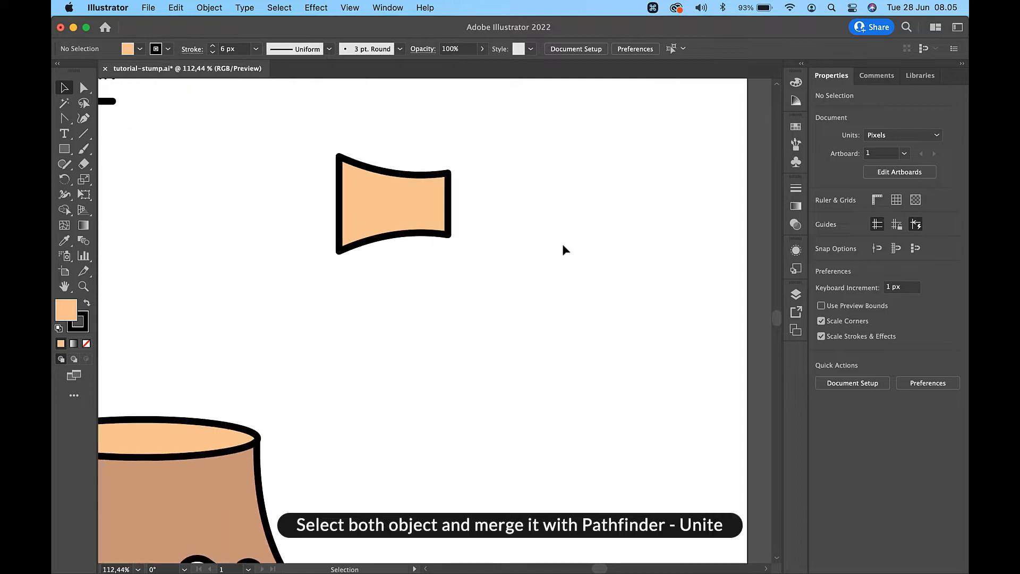
pyautogui.click(409, 213)
pyautogui.click(494, 203)
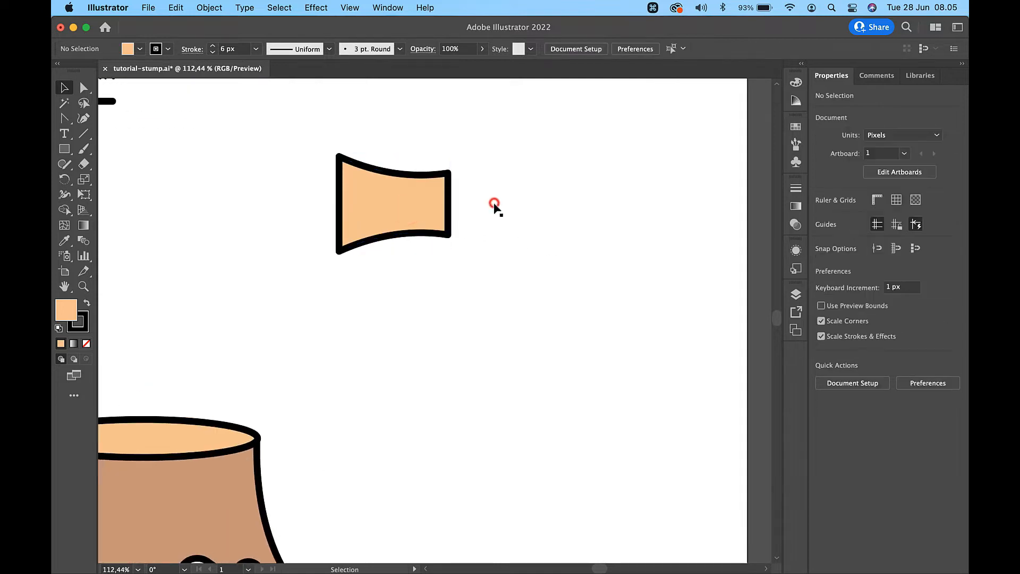
pyautogui.click(83, 87)
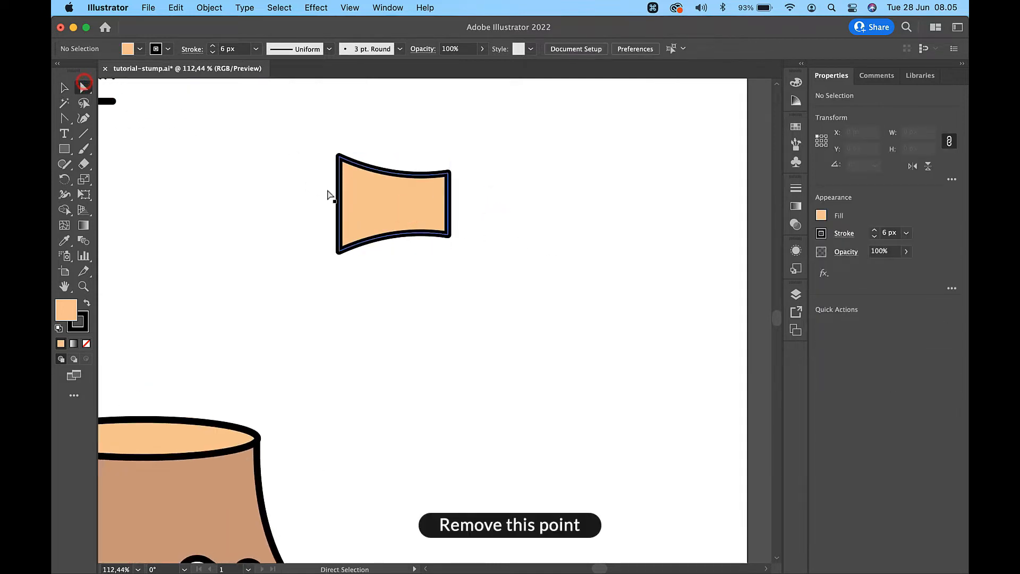
pyautogui.click(357, 204)
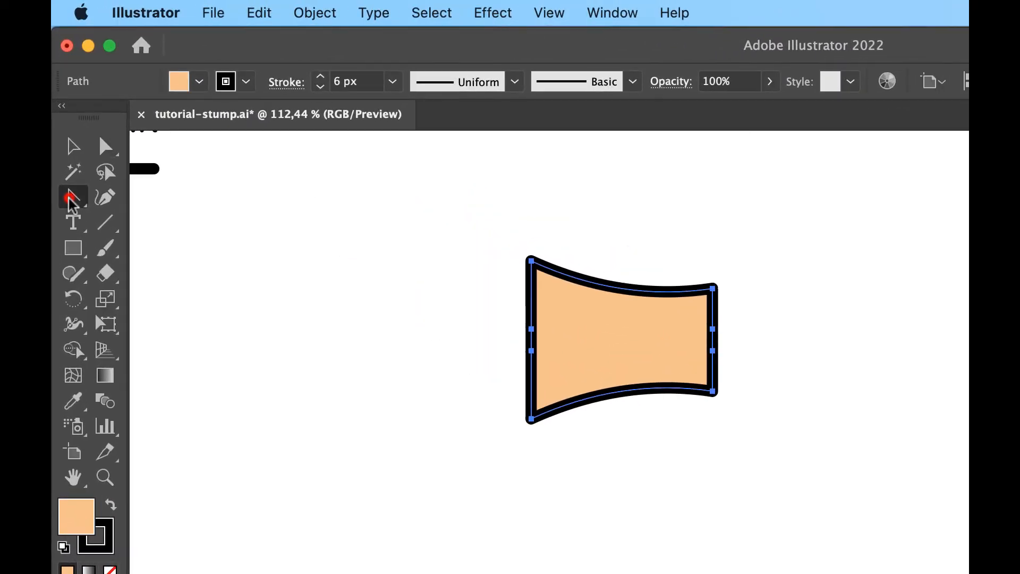
pyautogui.click(64, 118)
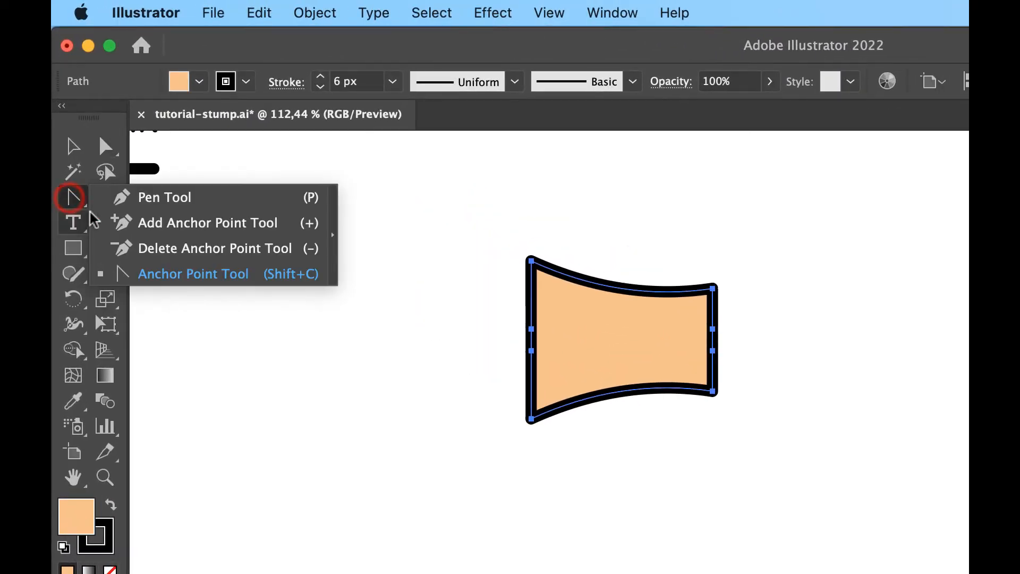
pyautogui.click(146, 251)
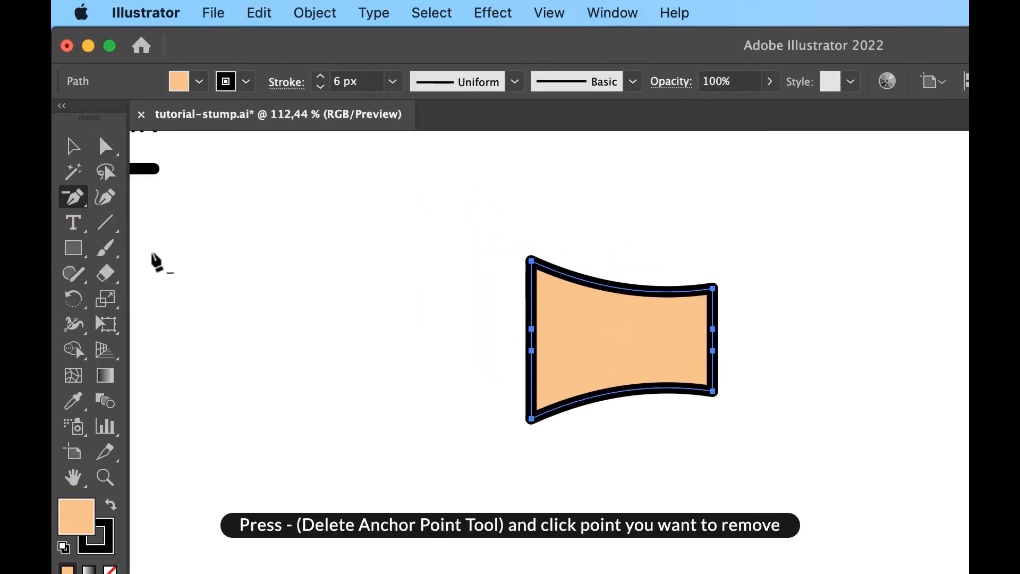
pyautogui.click(532, 328)
pyautogui.click(532, 351)
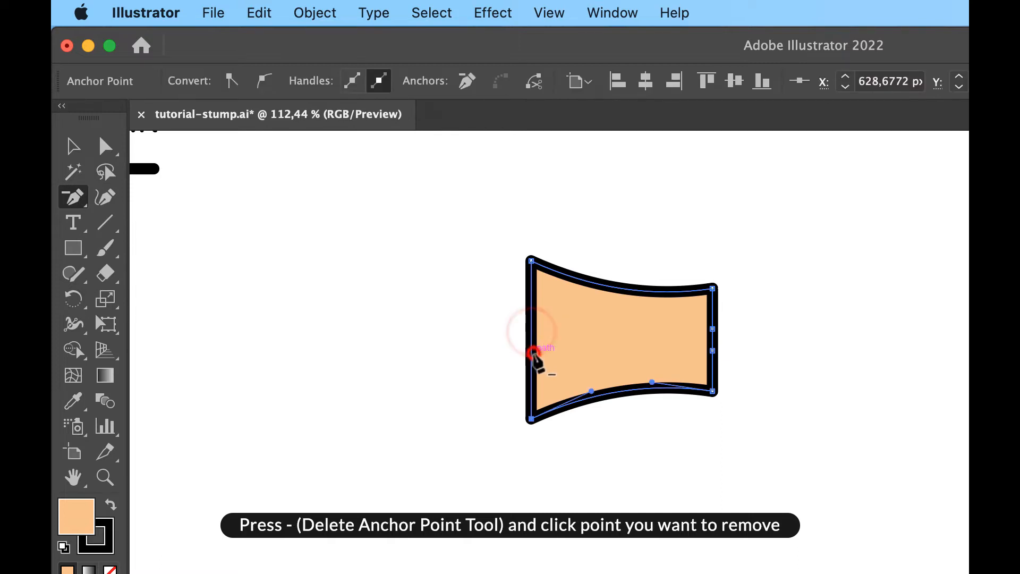
# Bend the axe head's left edge outward into a shallow convex blade curve with the Anchor Point tool and deselect it
pyautogui.click(73, 198)
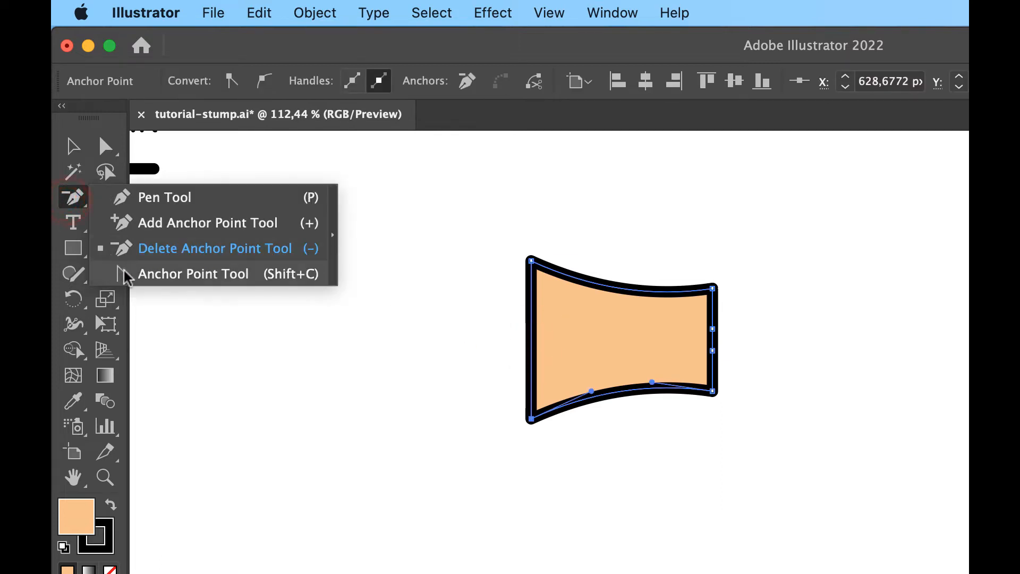
pyautogui.click(125, 273)
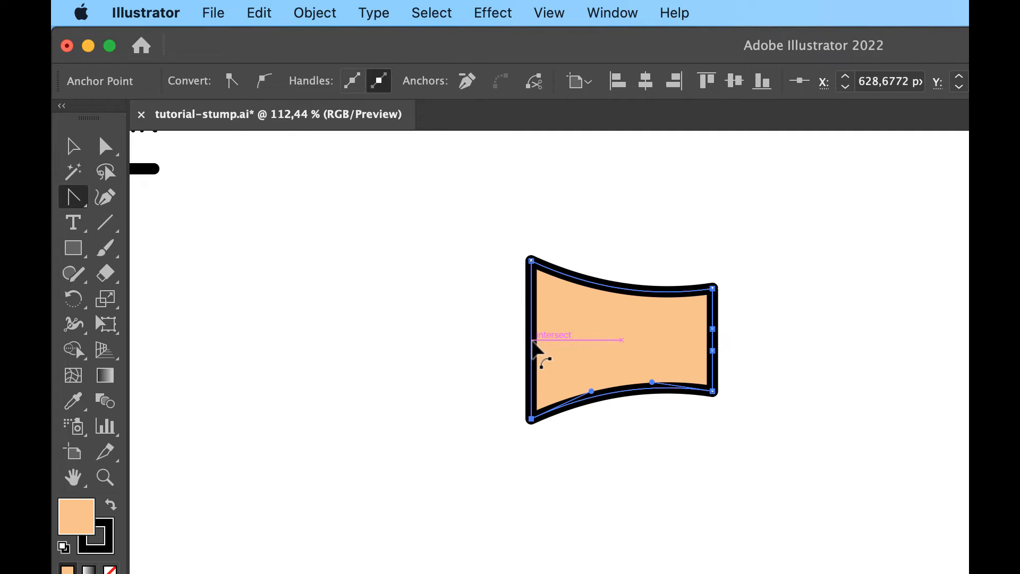
pyautogui.moveTo(534, 345); pyautogui.dragTo(523, 352)
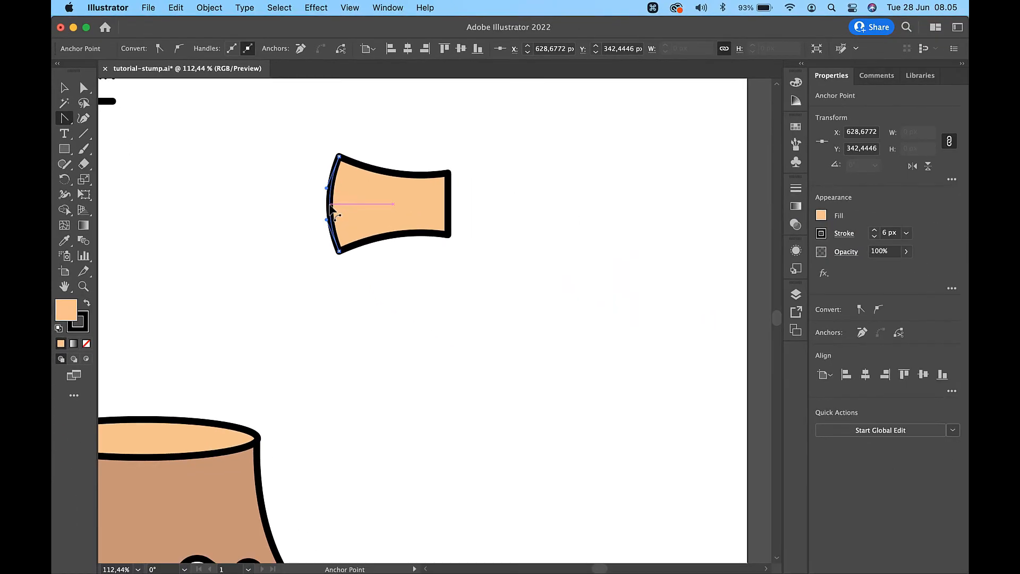
pyautogui.moveTo(329, 204); pyautogui.dragTo(328, 204)
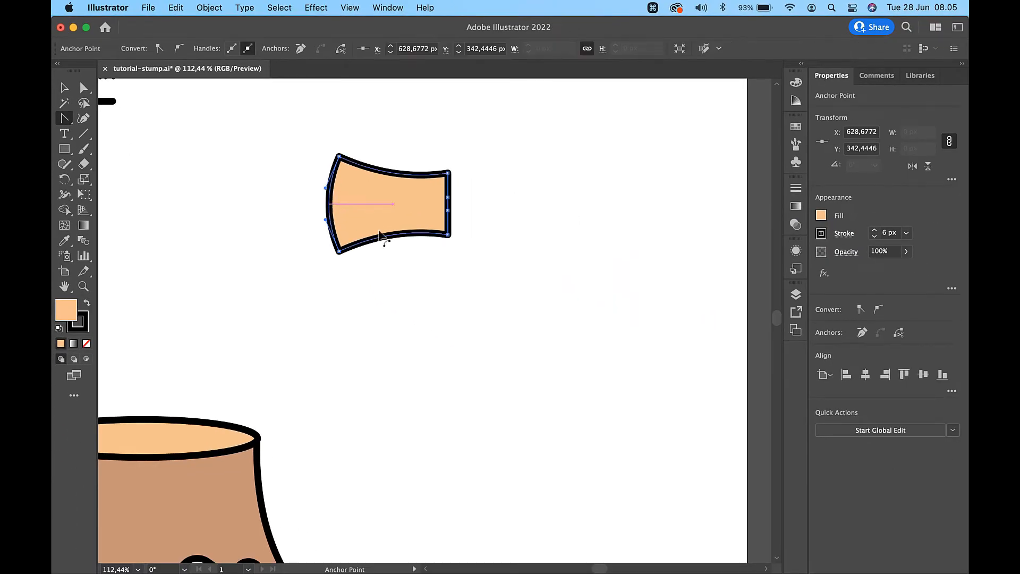
pyautogui.press('v')
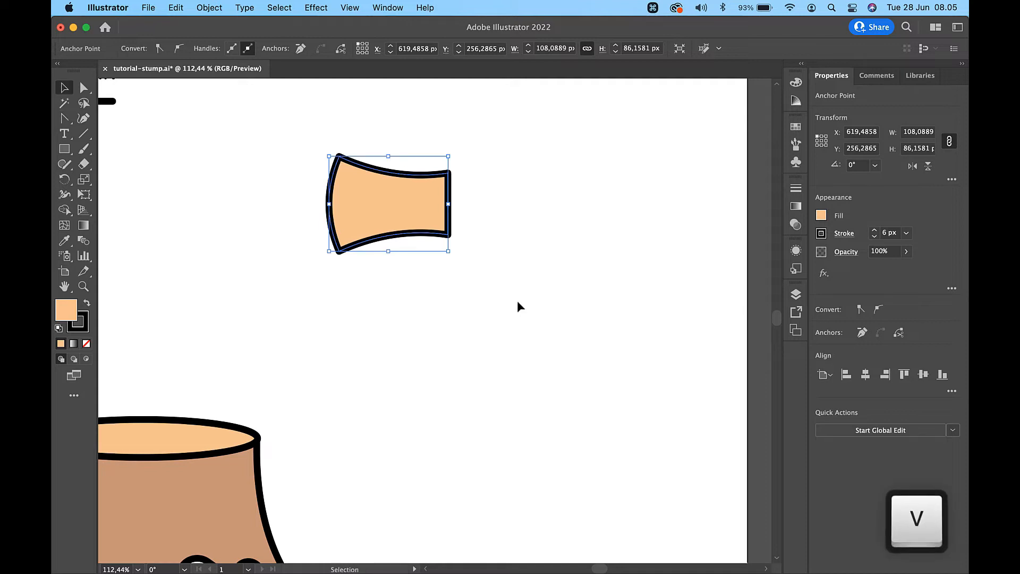
pyautogui.click(550, 310)
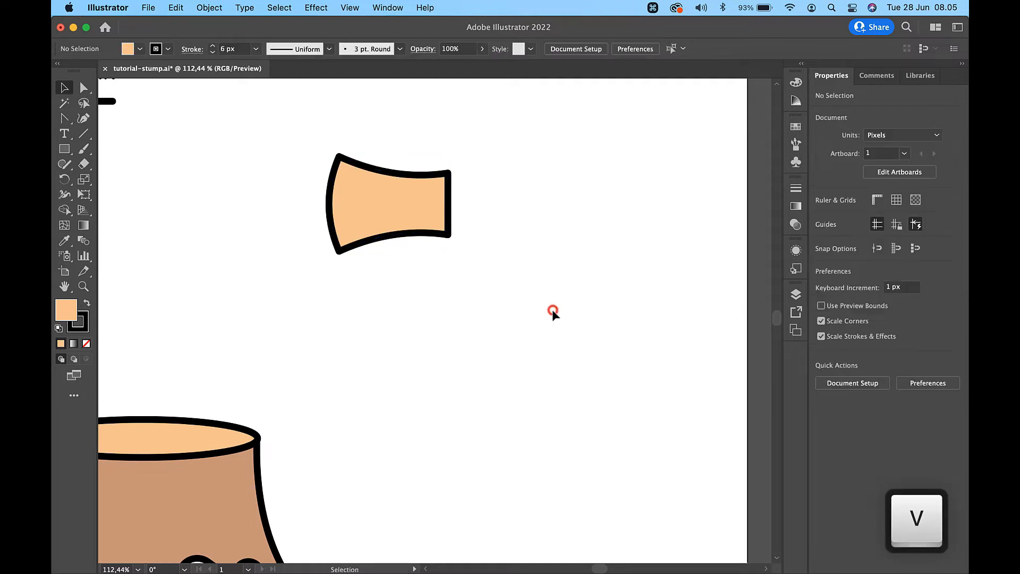
# Draw a rectangle about 105 × 166 px covering the blade half of the axe head
pyautogui.click(64, 150)
pyautogui.moveTo(281, 124); pyautogui.dragTo(400, 307)
pyautogui.click(62, 88)
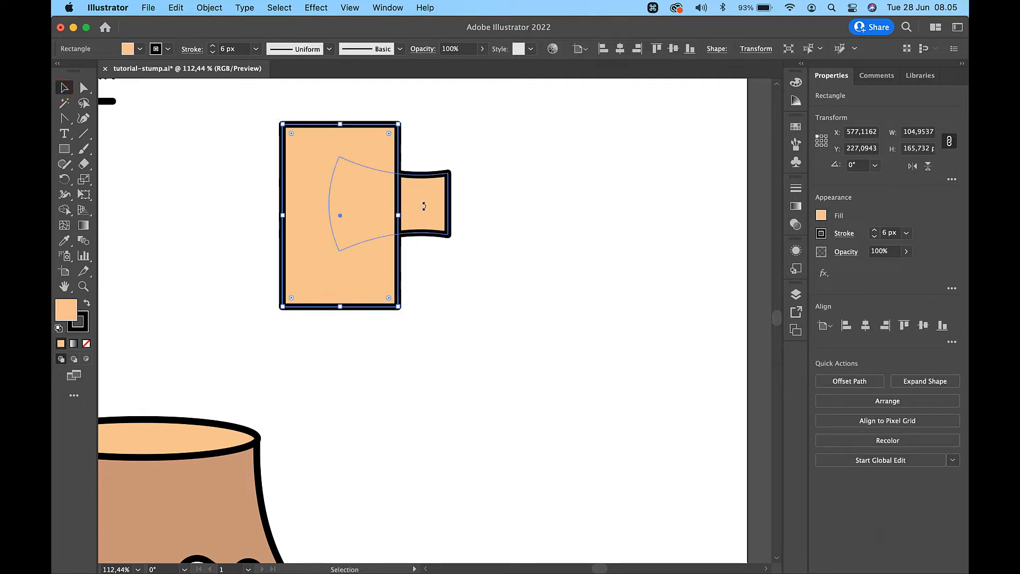
# Shift the rectangle 11 px left so it covers slightly less of the axe head
pyautogui.press('Left')
pyautogui.press('Left')
pyautogui.press('Left')
pyautogui.press('Left')
pyautogui.press('Left')
pyautogui.press('Left')
pyautogui.press('Left')
pyautogui.press('Left')
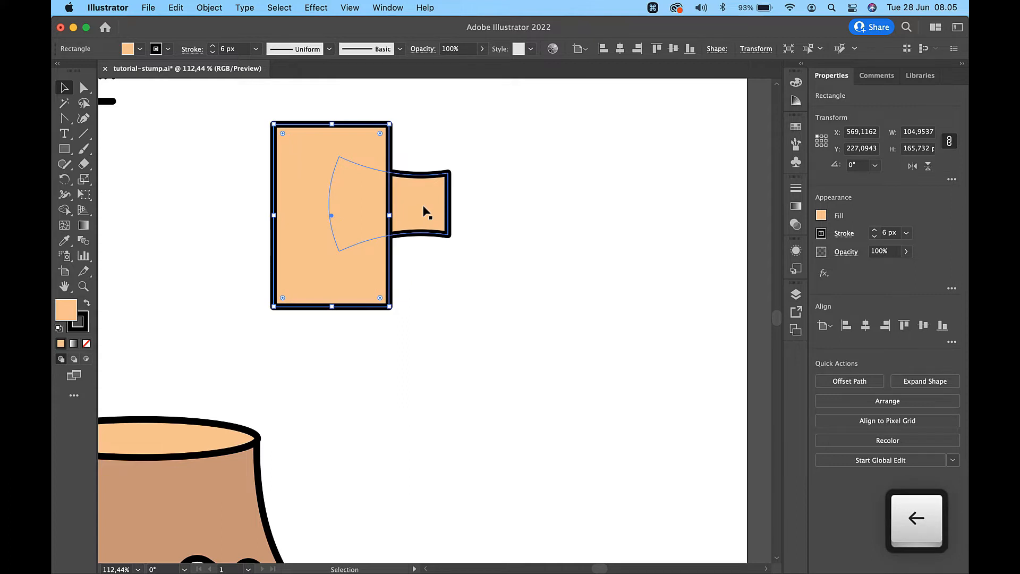
pyautogui.keyDown('shift'); pyautogui.click(425, 211); pyautogui.keyUp('shift')
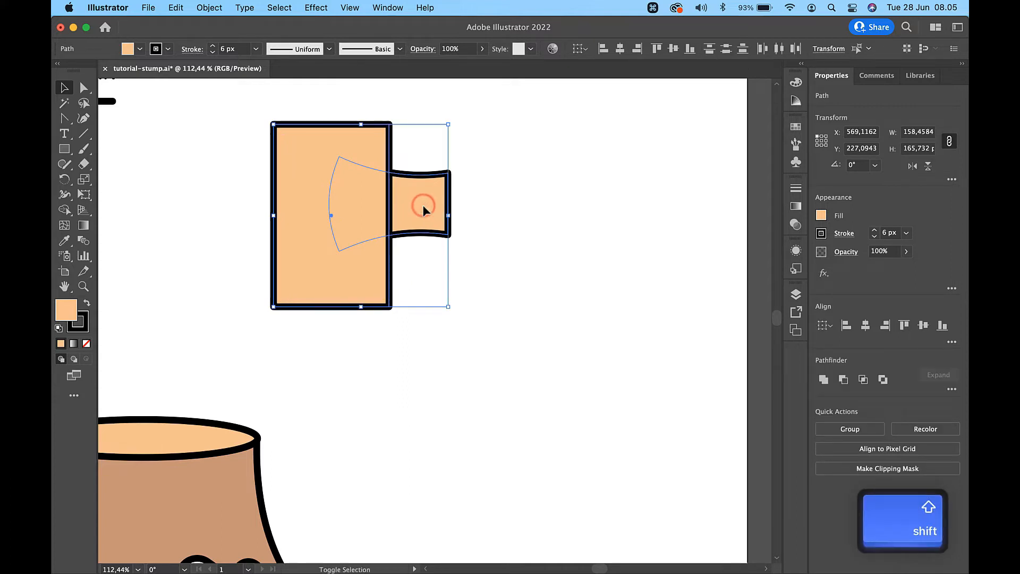
pyautogui.click(497, 212)
pyautogui.click(346, 214)
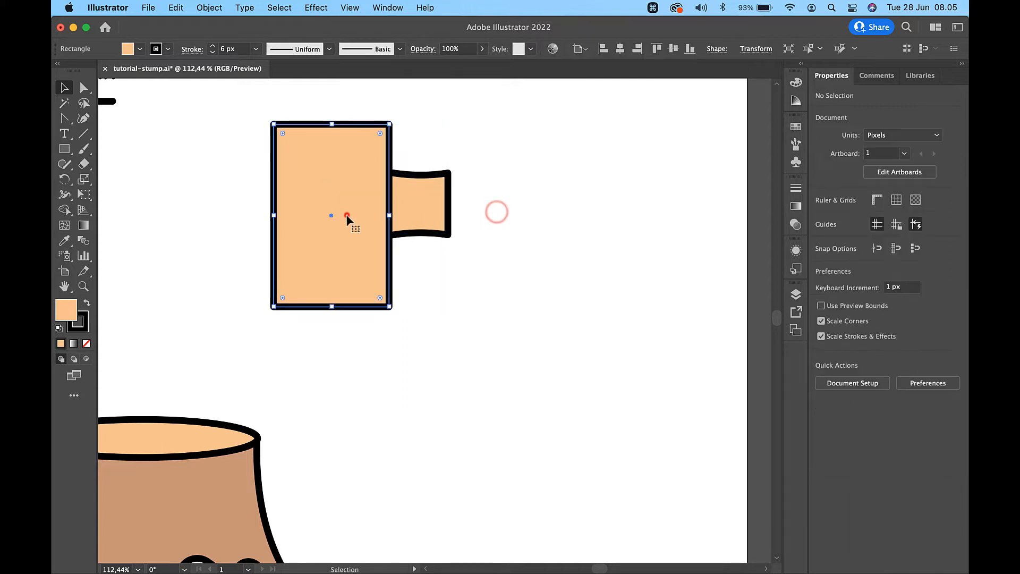
pyautogui.press('Left')
pyautogui.press('Left')
# Remove the part of the rectangle outside the axe head with the Shape Builder tool, leaving the blade divided, and deselect
pyautogui.keyDown('shift'); pyautogui.click(413, 202); pyautogui.keyUp('shift')
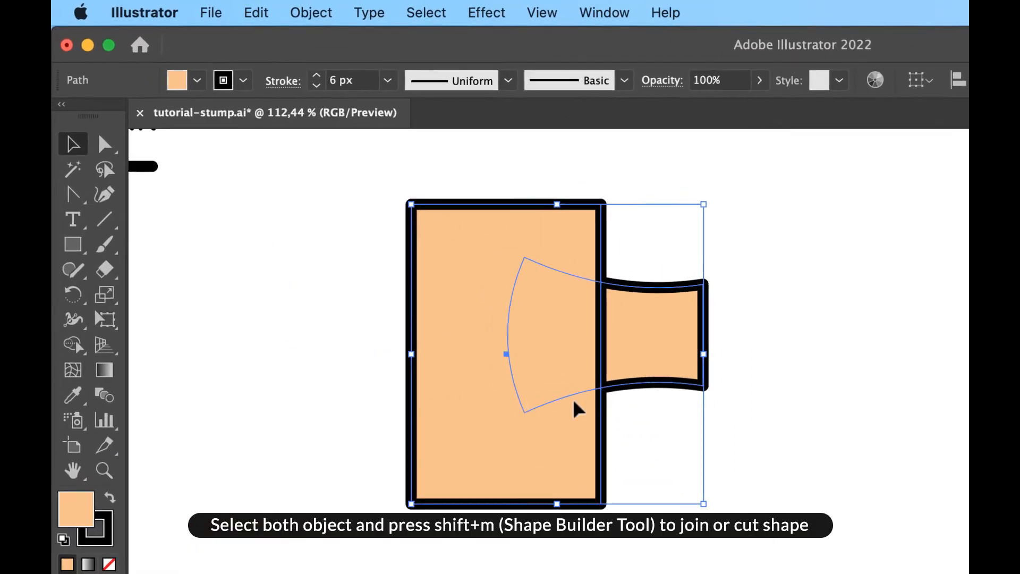
pyautogui.click(70, 359)
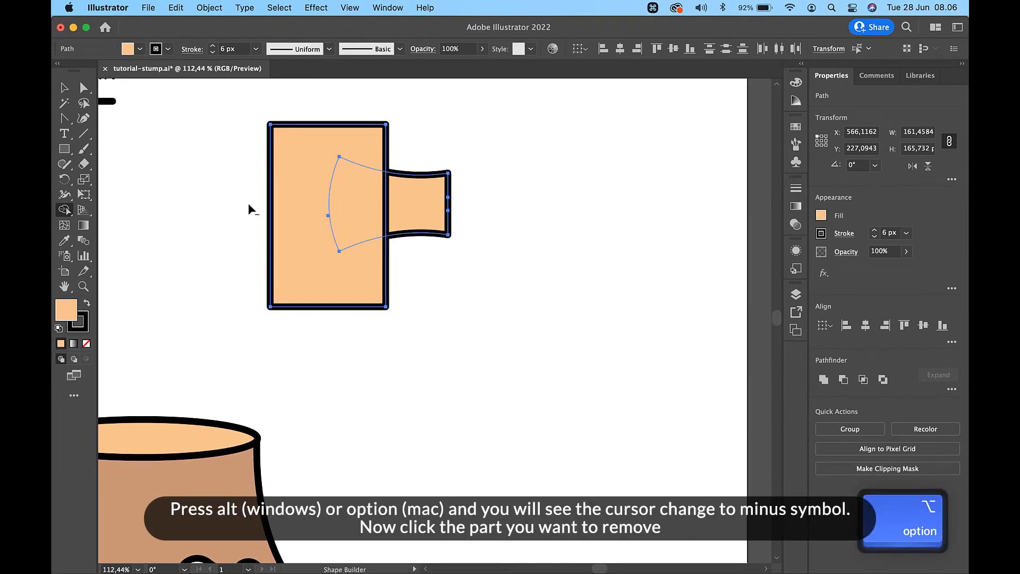
pyautogui.keyDown('alt'); pyautogui.click(294, 237); pyautogui.keyUp('alt')
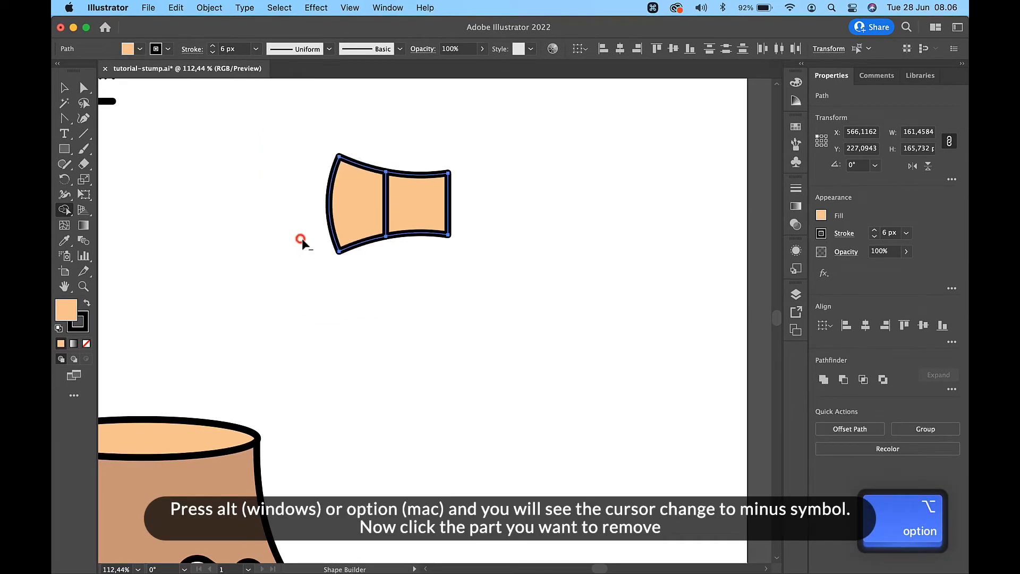
pyautogui.press('v')
pyautogui.click(546, 261)
# Start the axe handle outline with the Pen tool by drawing its short peaked top end just above the axe head
pyautogui.press('super+0')
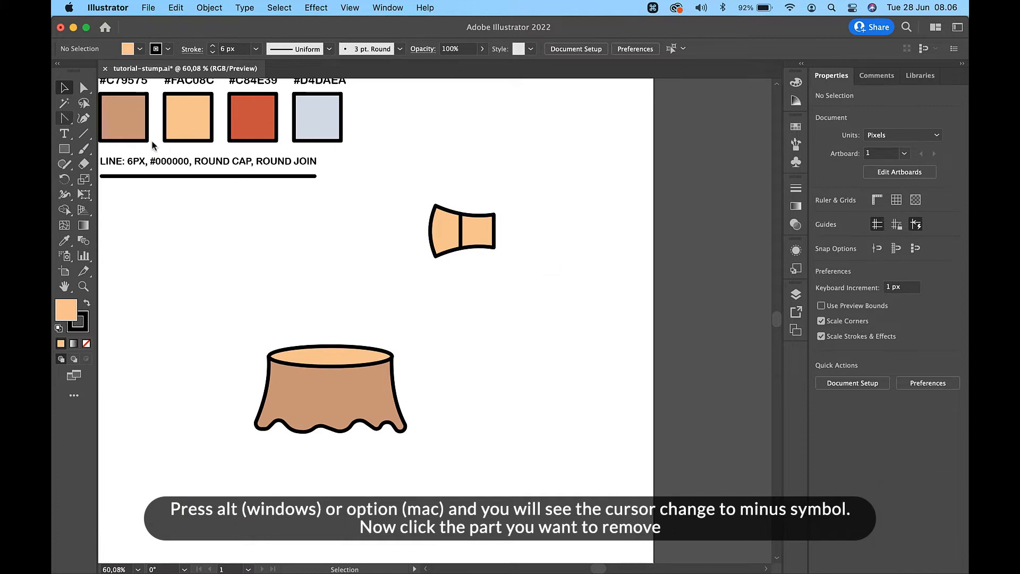
pyautogui.moveTo(65, 118); pyautogui.dragTo(99, 119)
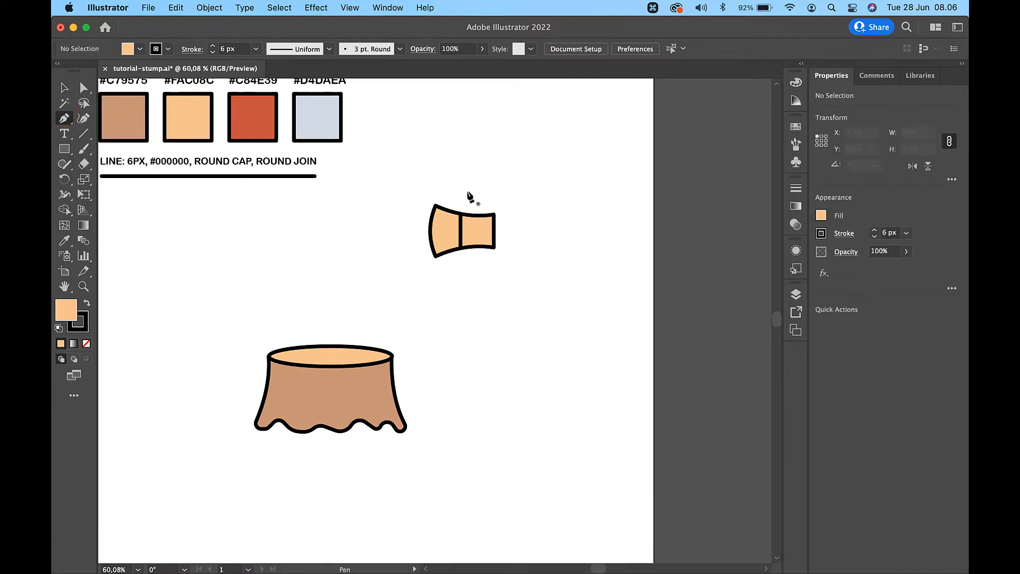
pyautogui.scroll(5, 469, 197)
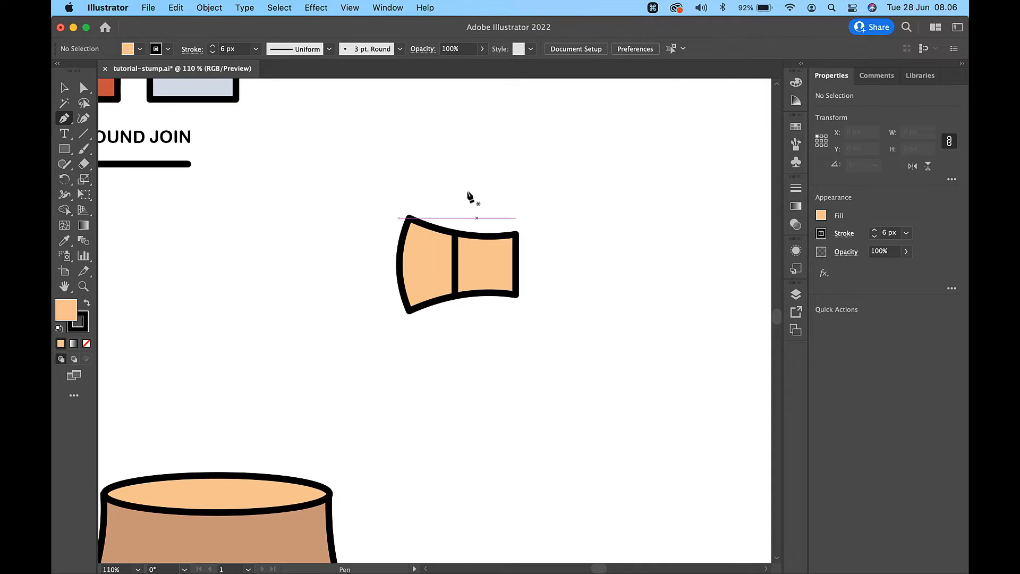
pyautogui.click(479, 218)
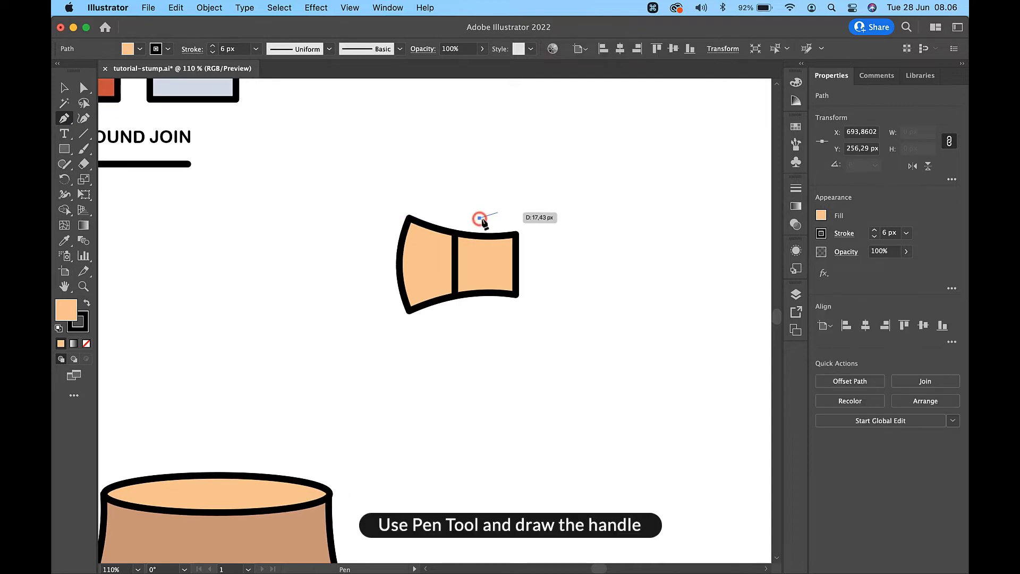
pyautogui.moveTo(494, 213); pyautogui.dragTo(505, 220)
pyautogui.click(504, 215)
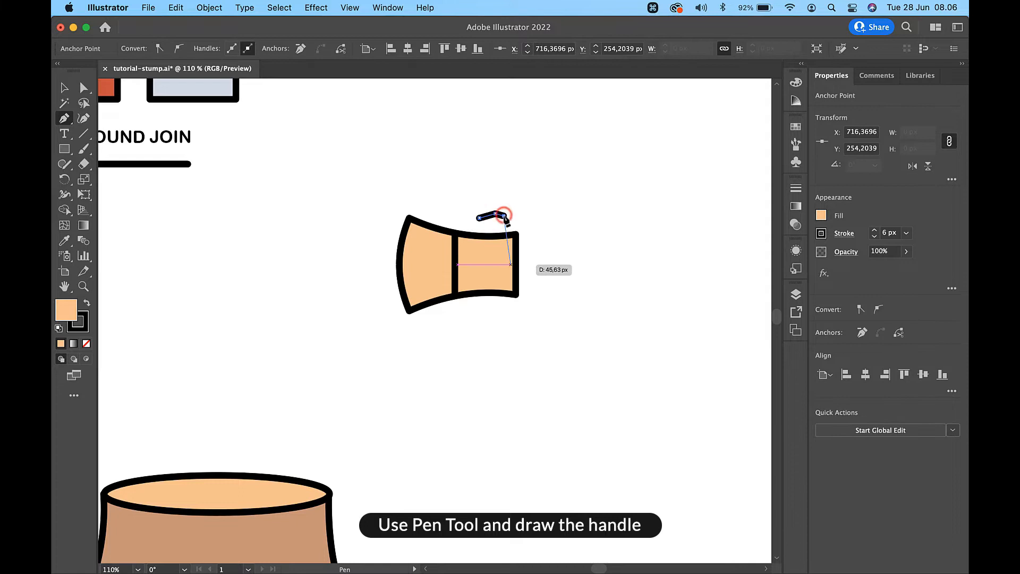
# Continue the handle outline with the Pen tool down its right side in slightly bent segments and across the slanted lower end
pyautogui.click(509, 316)
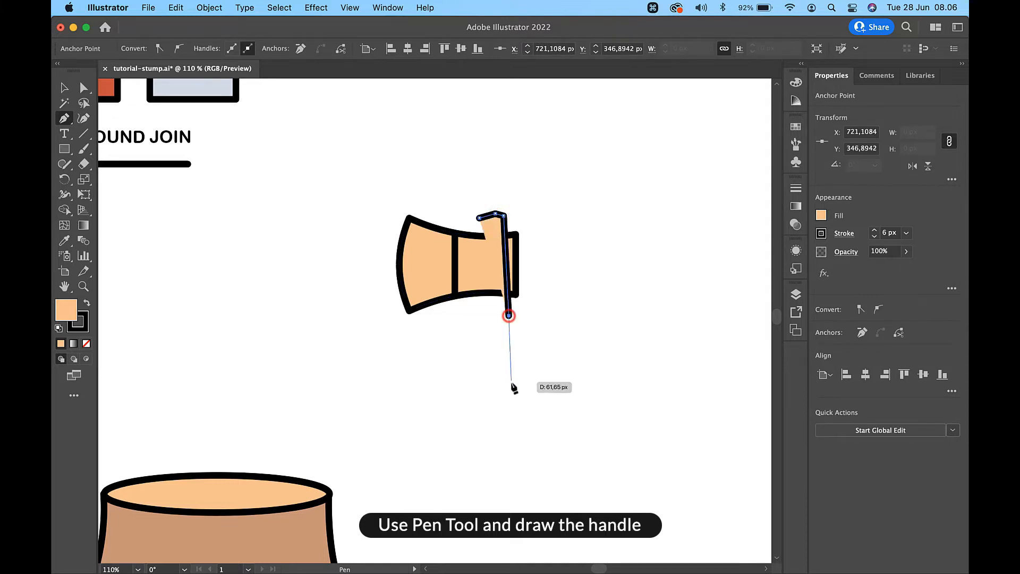
pyautogui.click(505, 359)
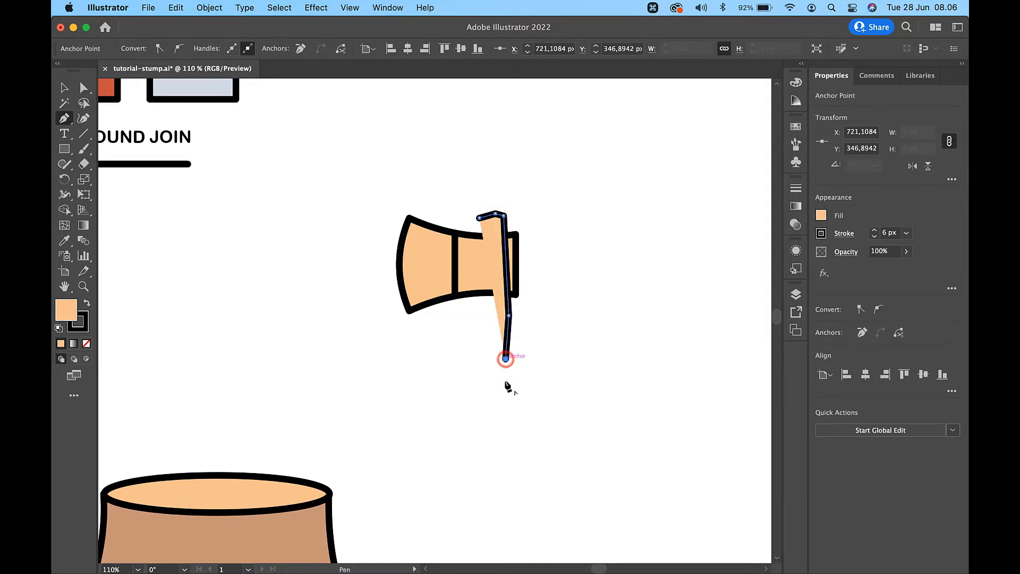
pyautogui.press('super+z')
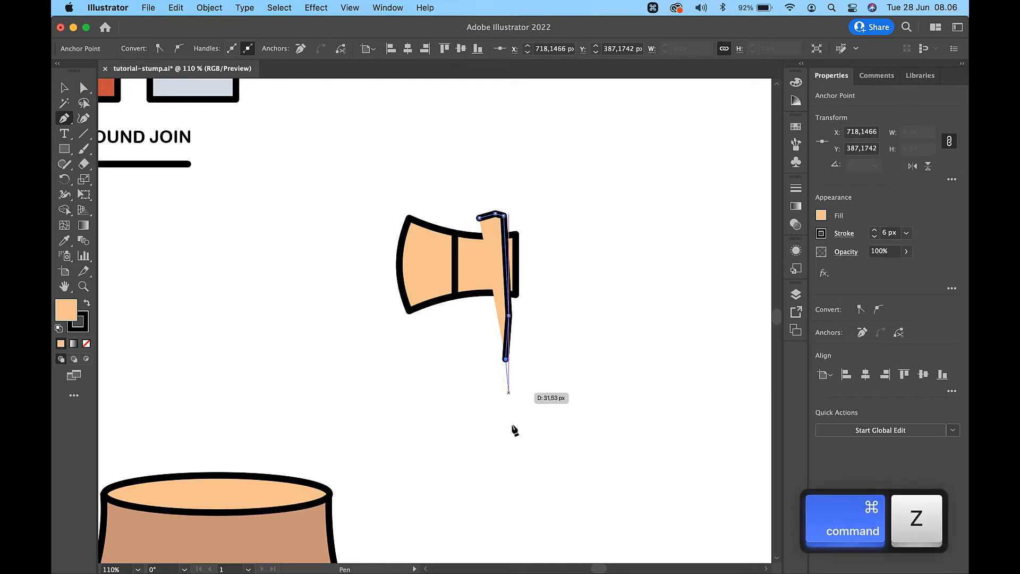
pyautogui.click(512, 424)
pyautogui.scroll(-2, 511, 425)
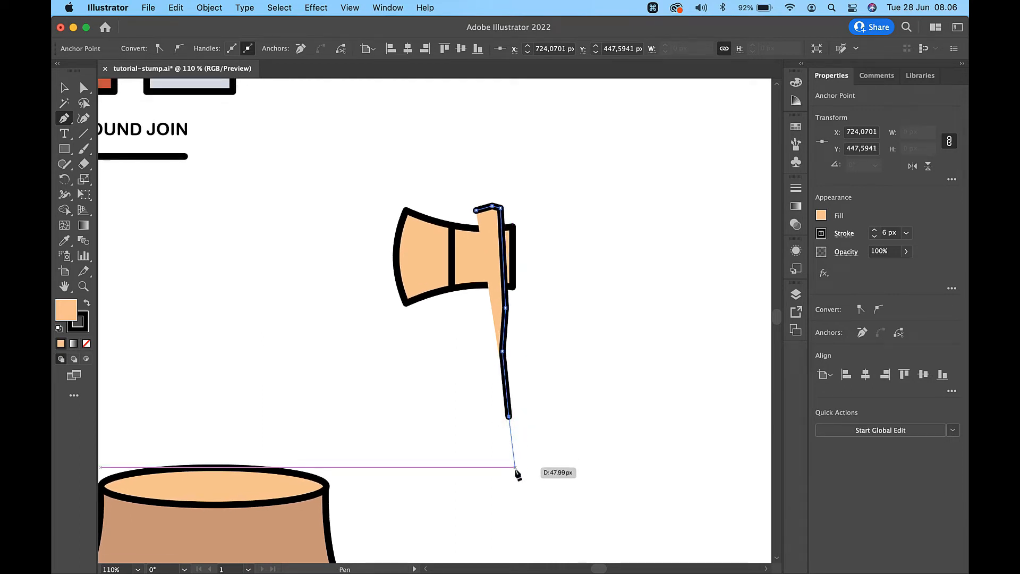
pyautogui.click(515, 467)
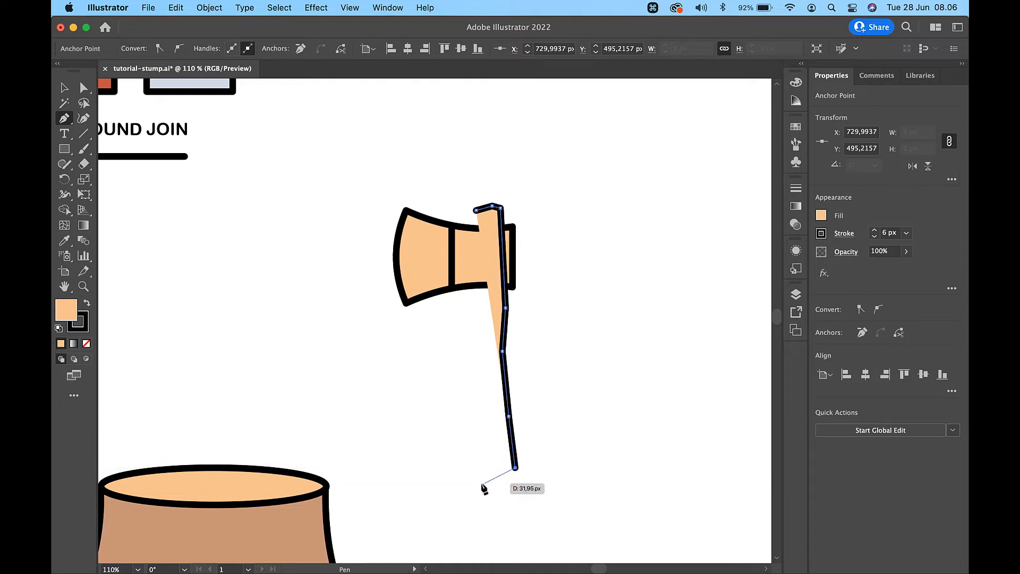
pyautogui.click(481, 482)
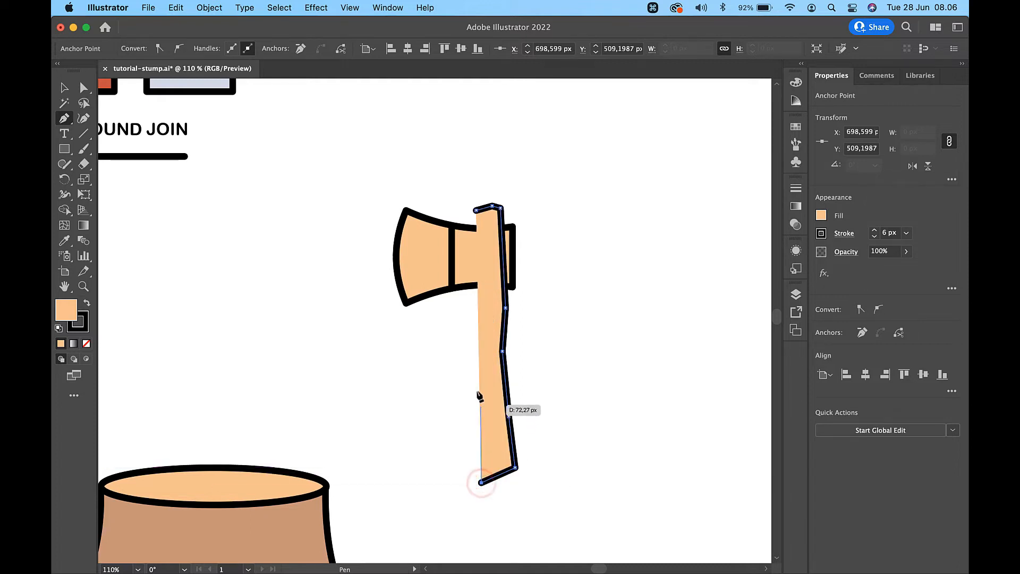
# Draw the handle's left side with slight bends up to the starting point, closing the outline, and deselect it
pyautogui.click(476, 392)
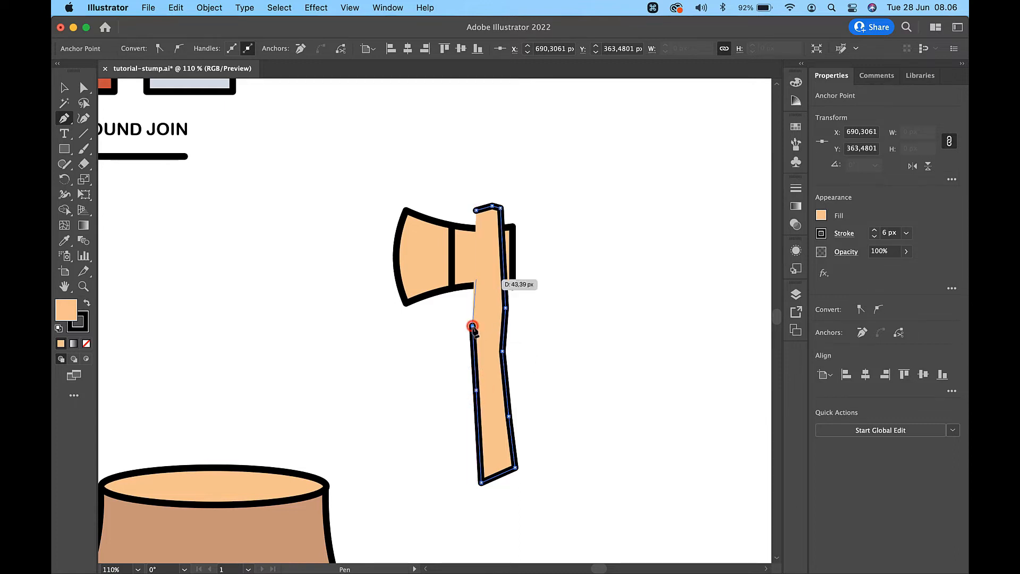
pyautogui.press('super+z')
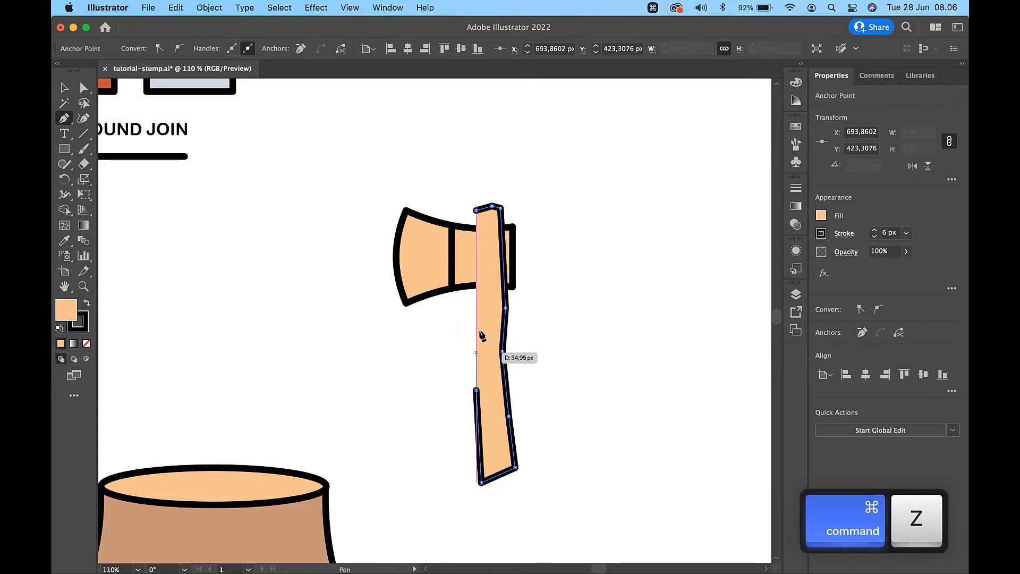
pyautogui.scroll(5, 481, 334)
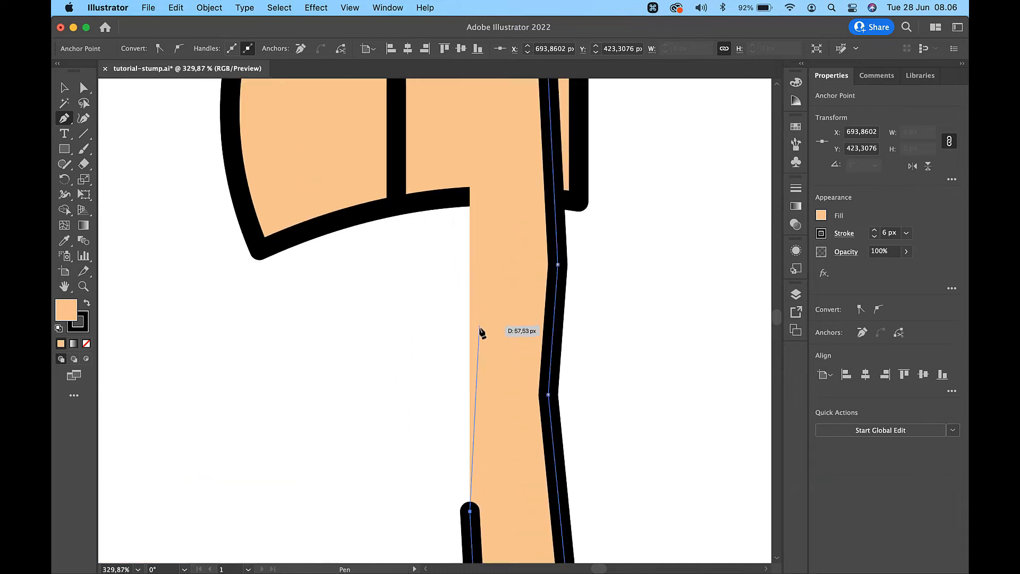
pyautogui.click(479, 326)
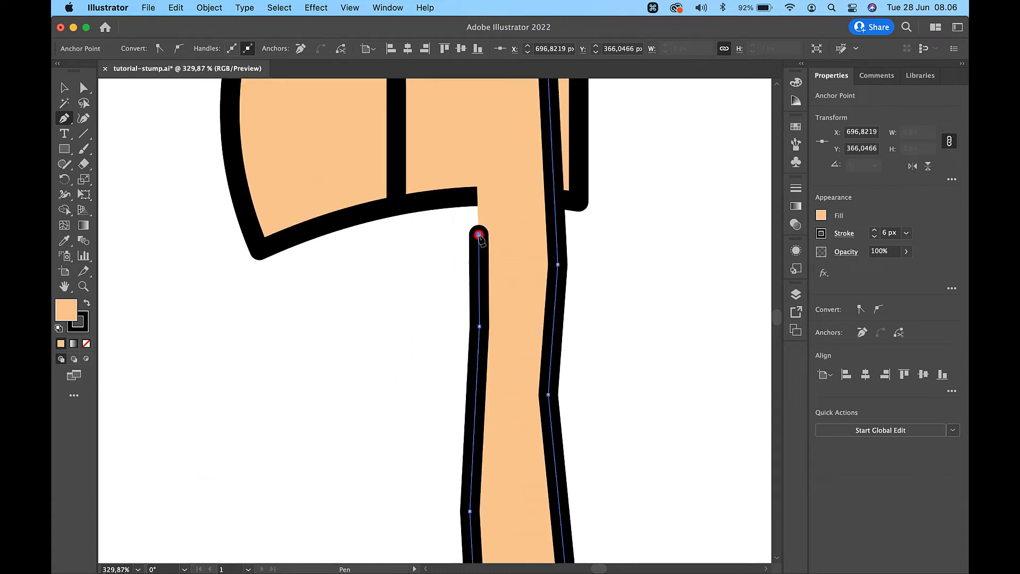
pyautogui.scroll(-6, 481, 240)
pyautogui.click(478, 177)
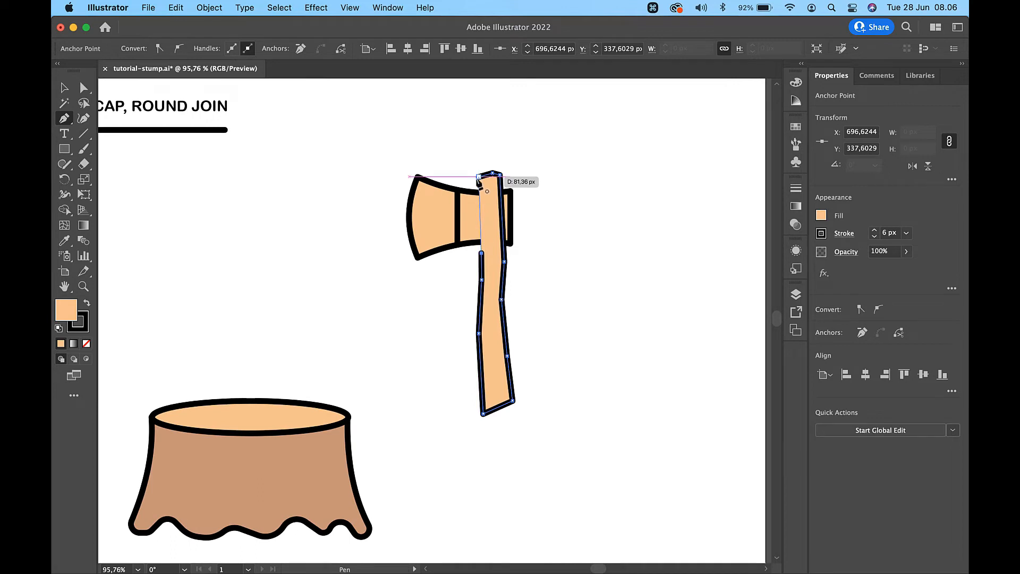
pyautogui.press('v')
pyautogui.click(619, 257)
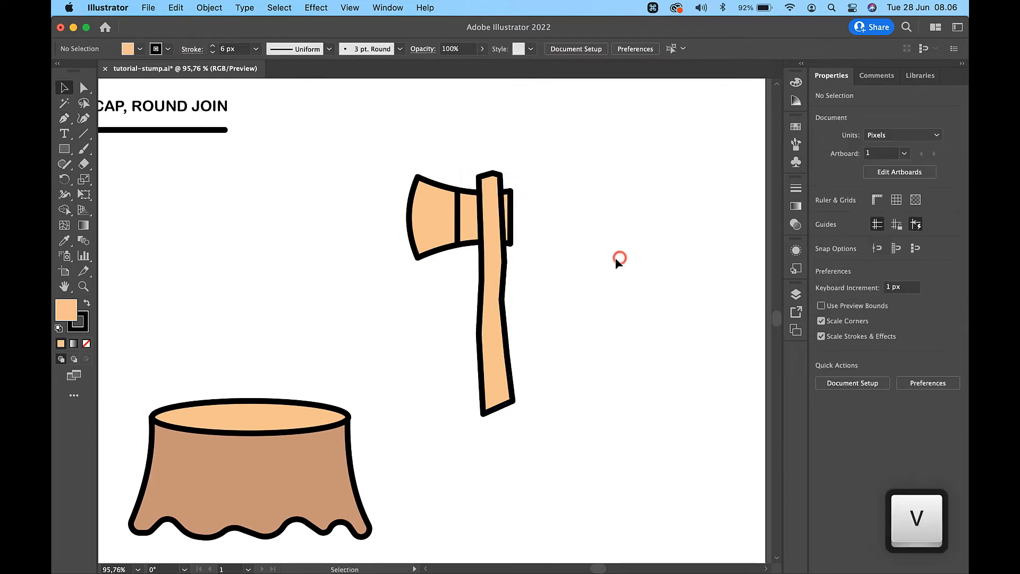
# Send the handle backward so it sits behind the axe head, and deselect it
pyautogui.click(492, 268)
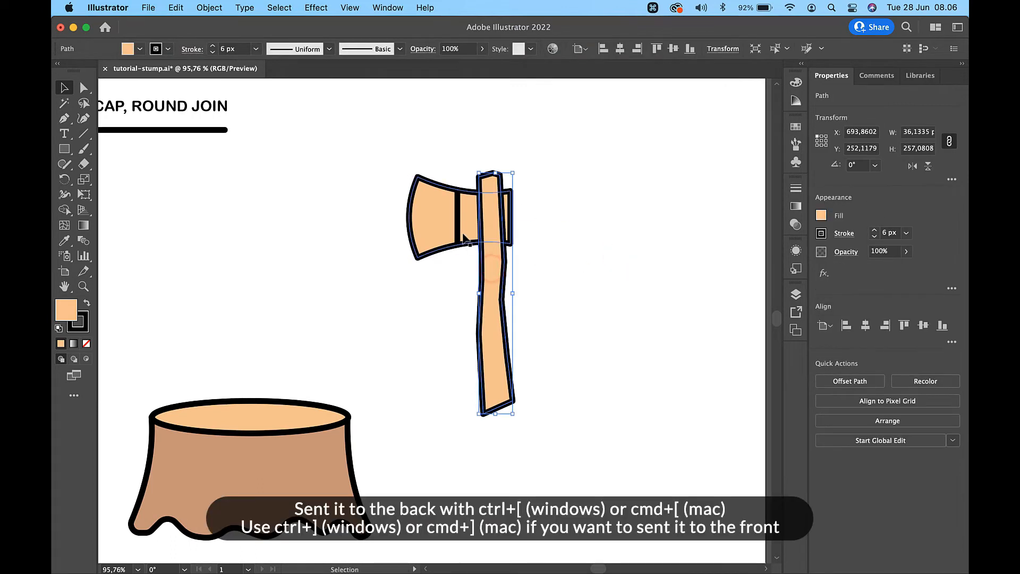
pyautogui.press('super')
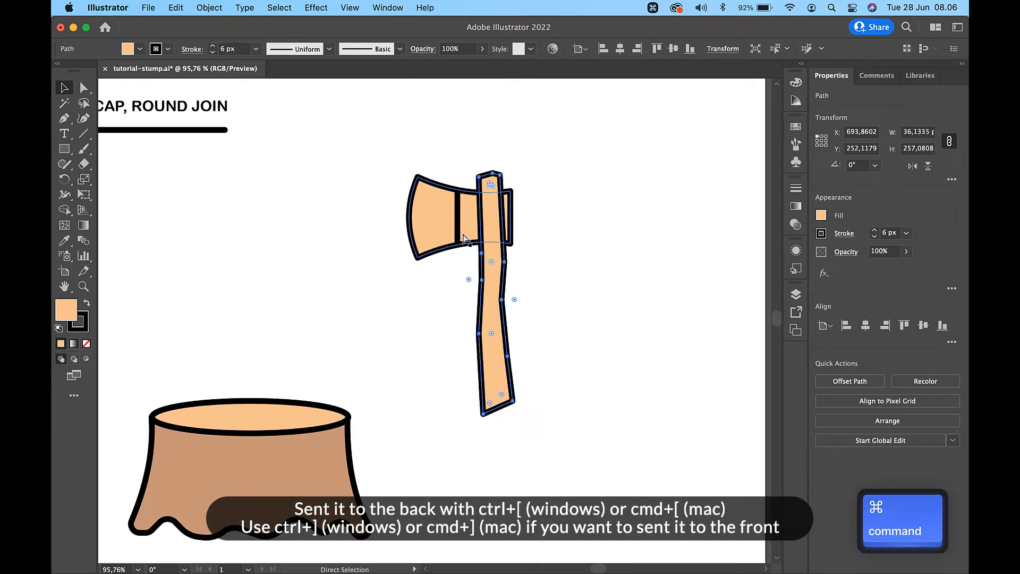
pyautogui.press('super+bracketleft')
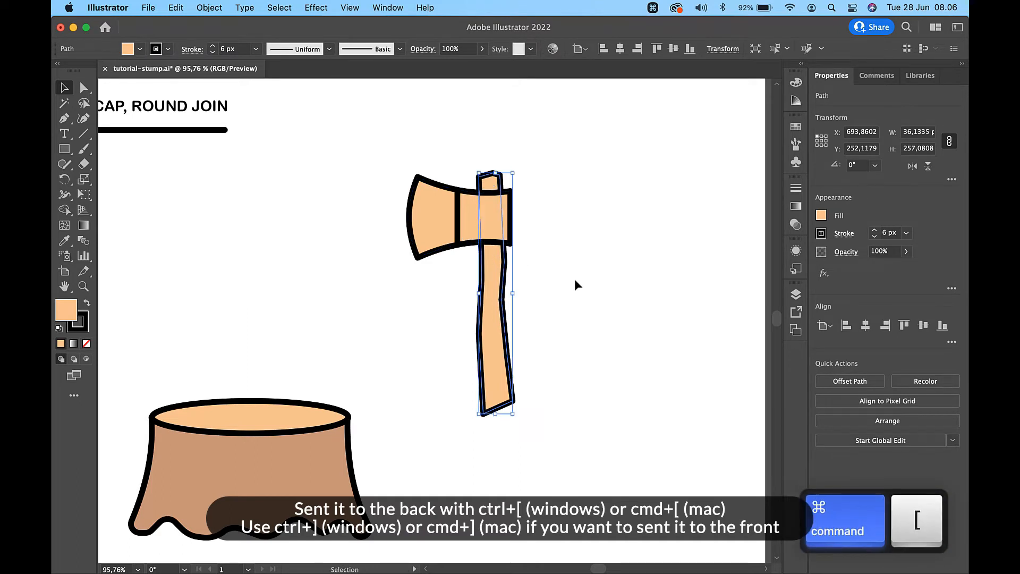
pyautogui.click(574, 279)
pyautogui.scroll(-3, 575, 278)
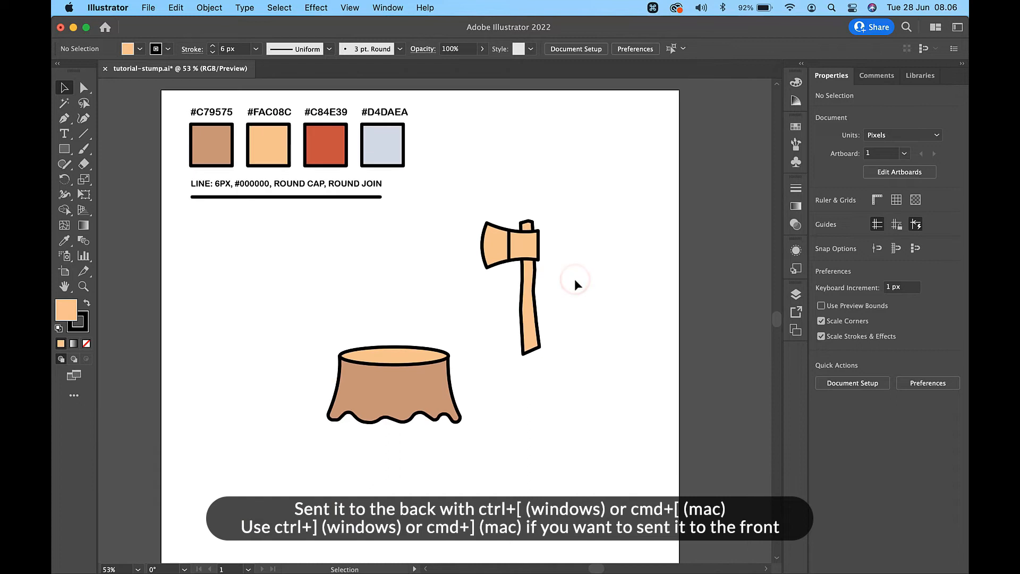
# Move the whole axe to the artboard's right edge, and place a pasted copy to the upper left of the stump
pyautogui.click(524, 296)
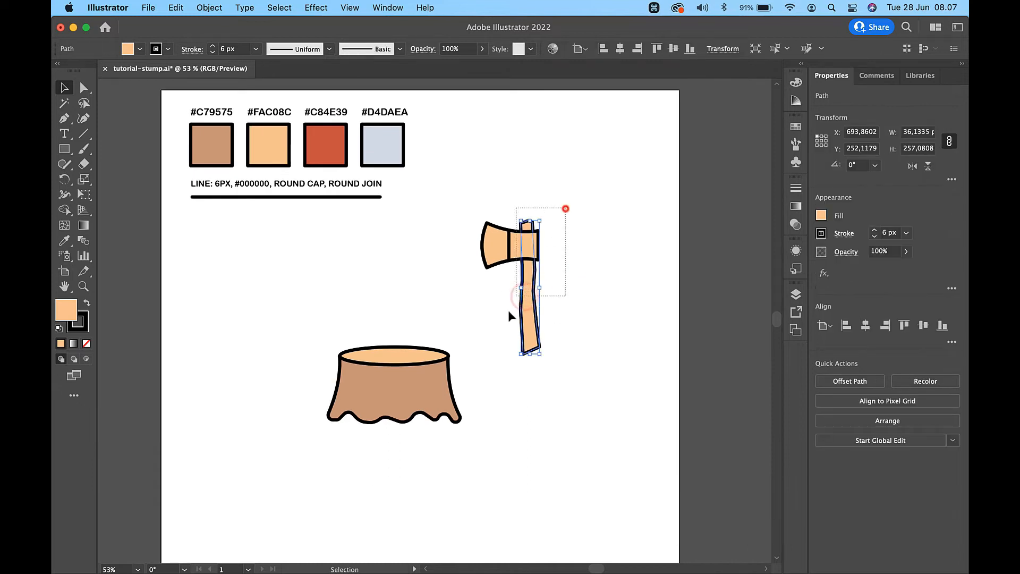
pyautogui.keyDown('shift'); pyautogui.click(497, 245); pyautogui.keyUp('shift')
pyautogui.moveTo(524, 295); pyautogui.dragTo(659, 317)
pyautogui.press('super+c')
pyautogui.press('super+v')
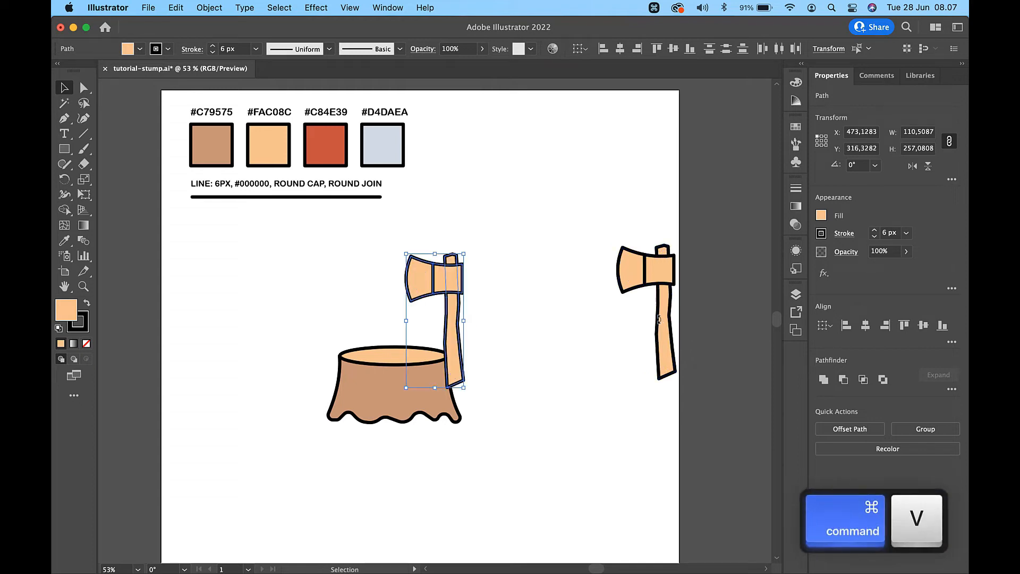
pyautogui.moveTo(446, 284); pyautogui.dragTo(246, 269)
pyautogui.click(353, 253)
# Color the copied axe's handle with the brown #C79575 swatch using the Eyedropper, and deselect it
pyautogui.click(248, 329)
pyautogui.press('i')
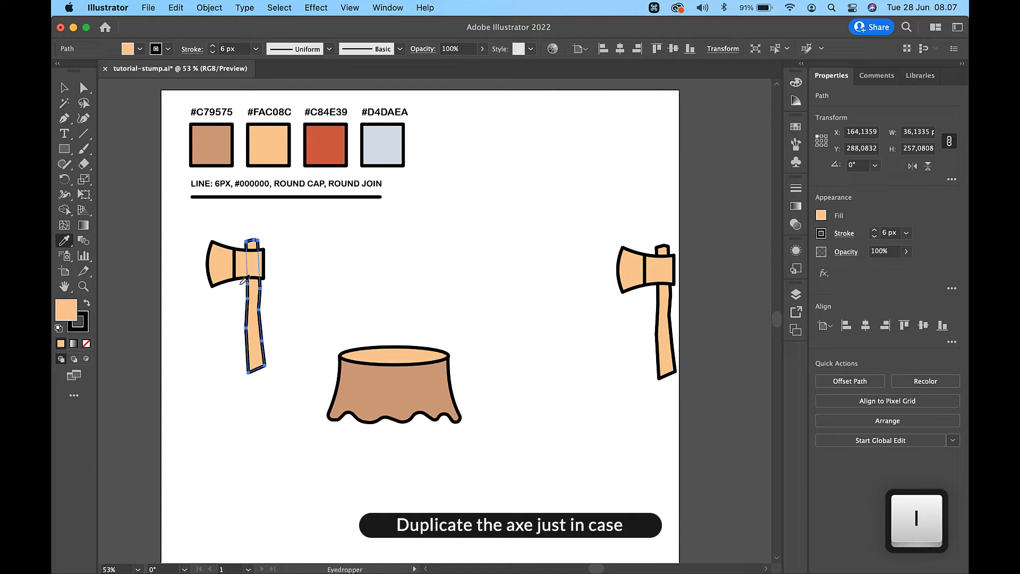
pyautogui.click(211, 144)
pyautogui.press('v')
pyautogui.click(315, 234)
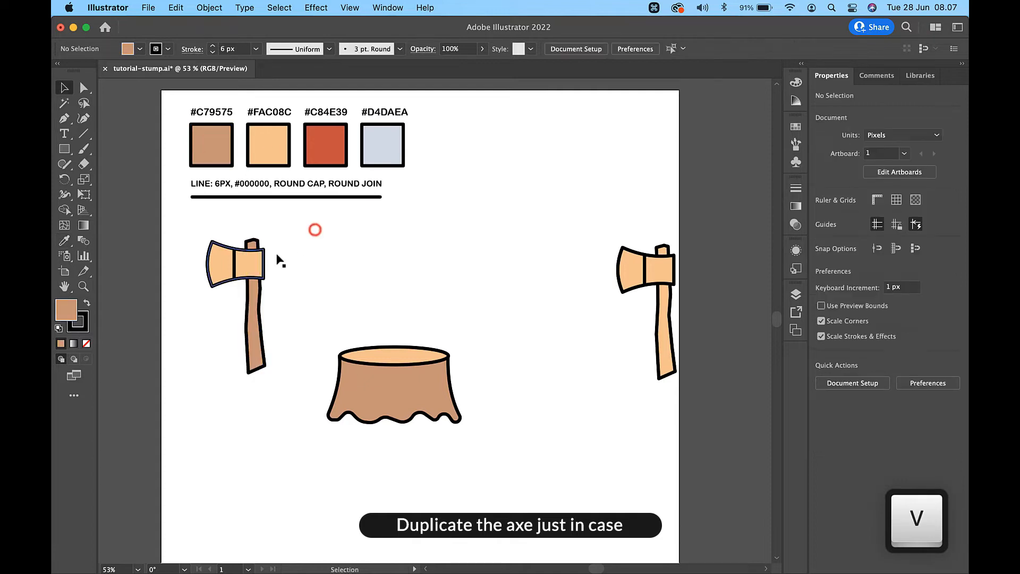
# Color the rear section of the copied axe head with the red #C84E39 swatch, and deselect it
pyautogui.click(250, 265)
pyautogui.press('i')
pyautogui.click(325, 144)
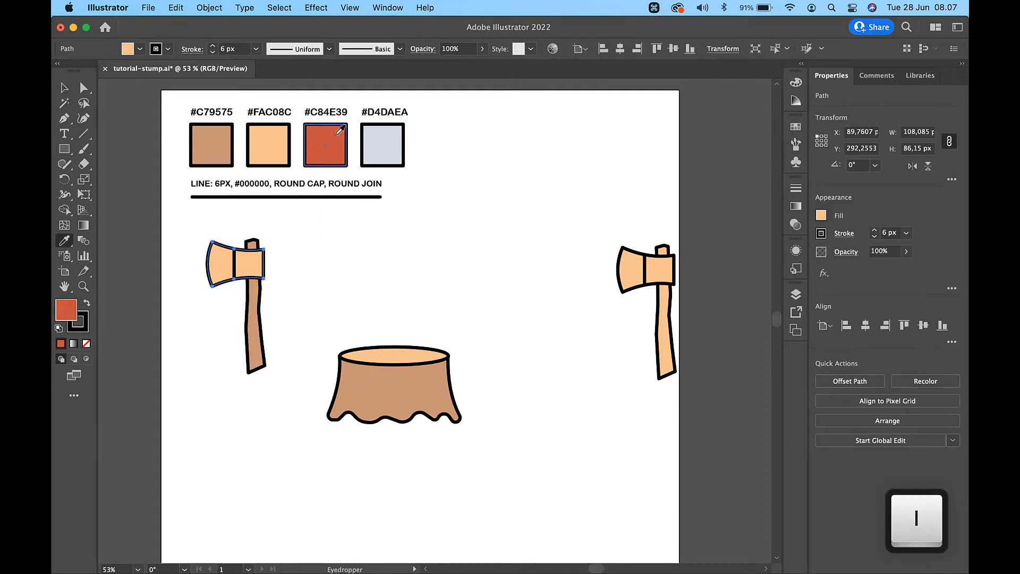
pyautogui.press('v')
pyautogui.click(326, 240)
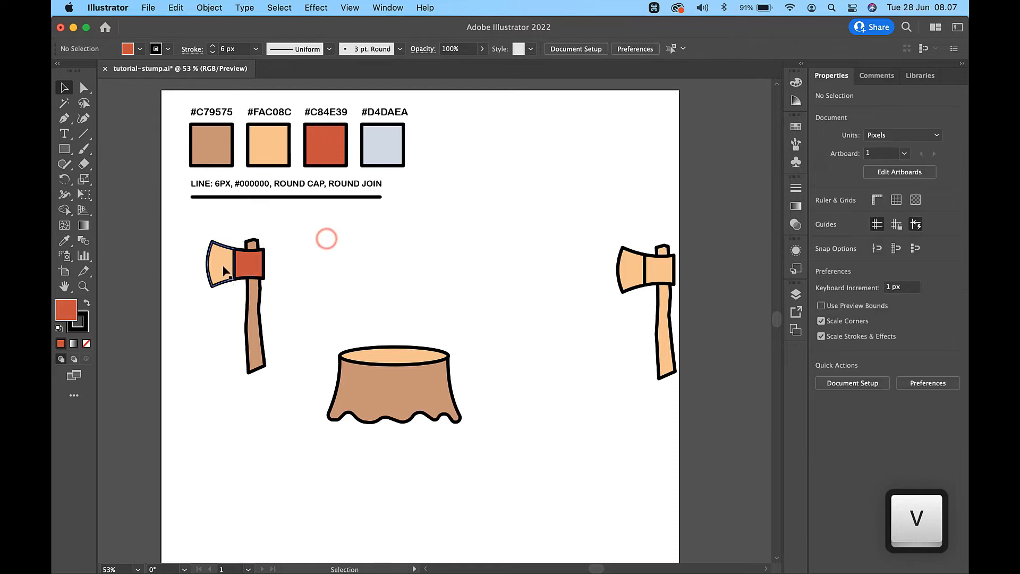
# Color the blade section of the copied axe head with the light gray #D4DAEA swatch
pyautogui.click(223, 265)
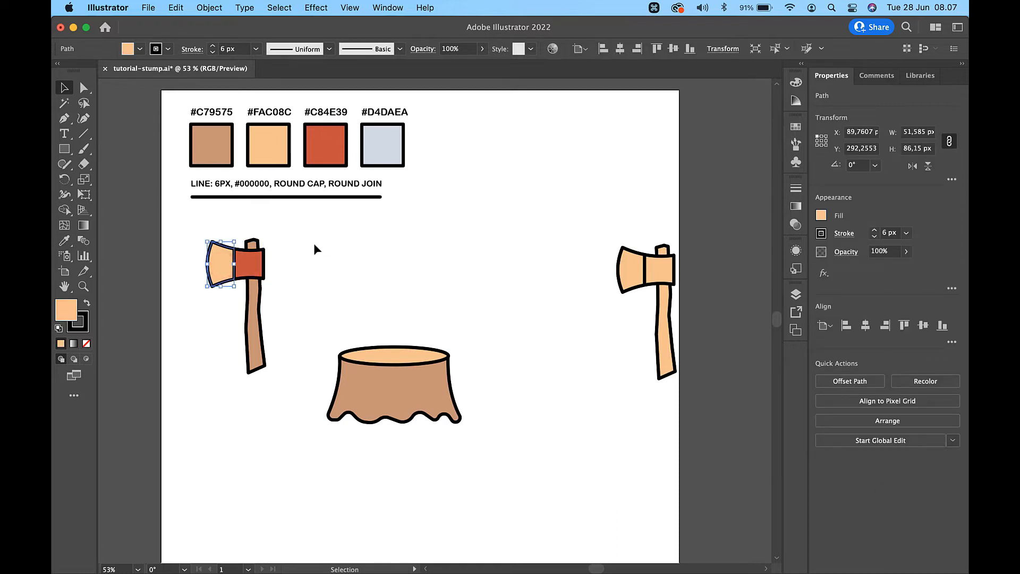
pyautogui.press('i')
pyautogui.click(383, 144)
# Bend the line dividing the blade from the red section slightly toward the cutting edge with the Anchor Point tool, and deselect
pyautogui.scroll(5, 228, 277)
pyautogui.scroll(1, 229, 277)
pyautogui.hotkey('shift', 'c')
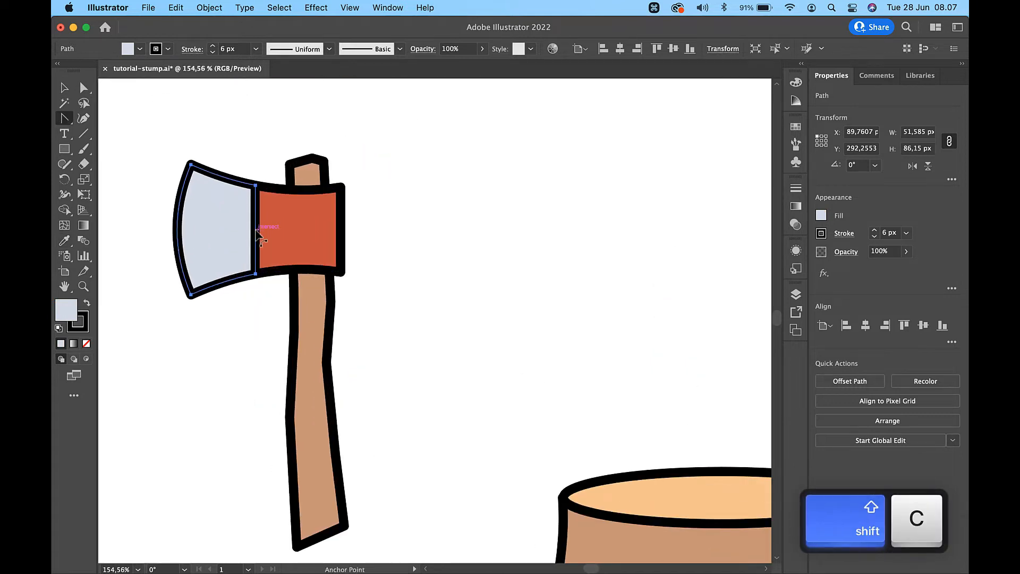
pyautogui.moveTo(256, 231); pyautogui.dragTo(250, 231)
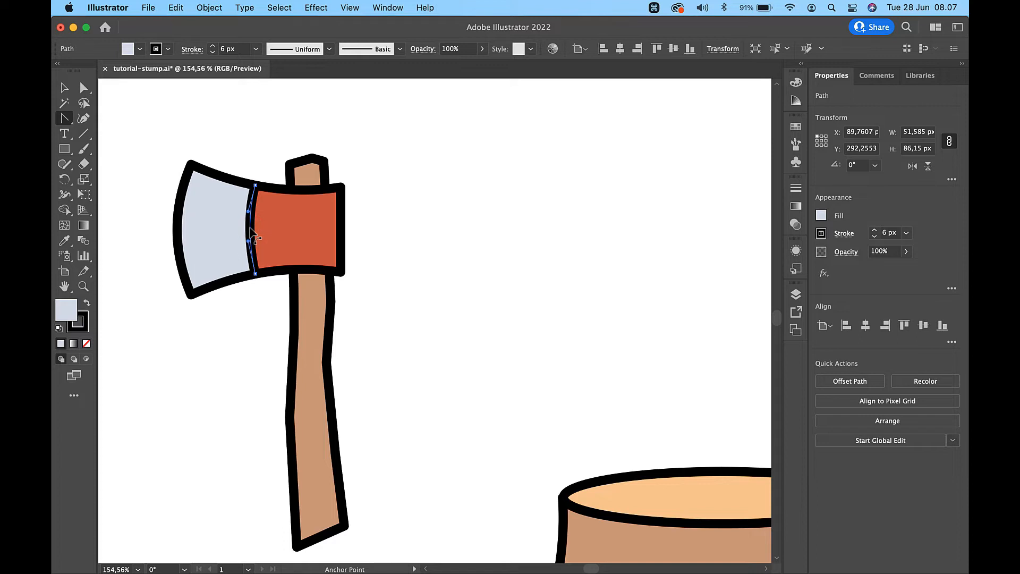
pyautogui.press('v')
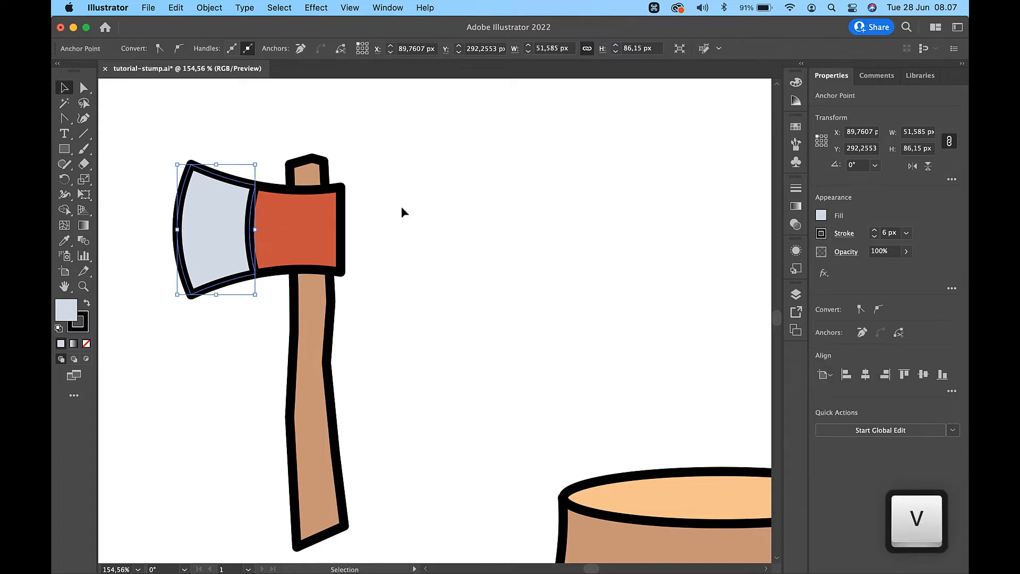
pyautogui.click(401, 206)
pyautogui.scroll(-5, 400, 206)
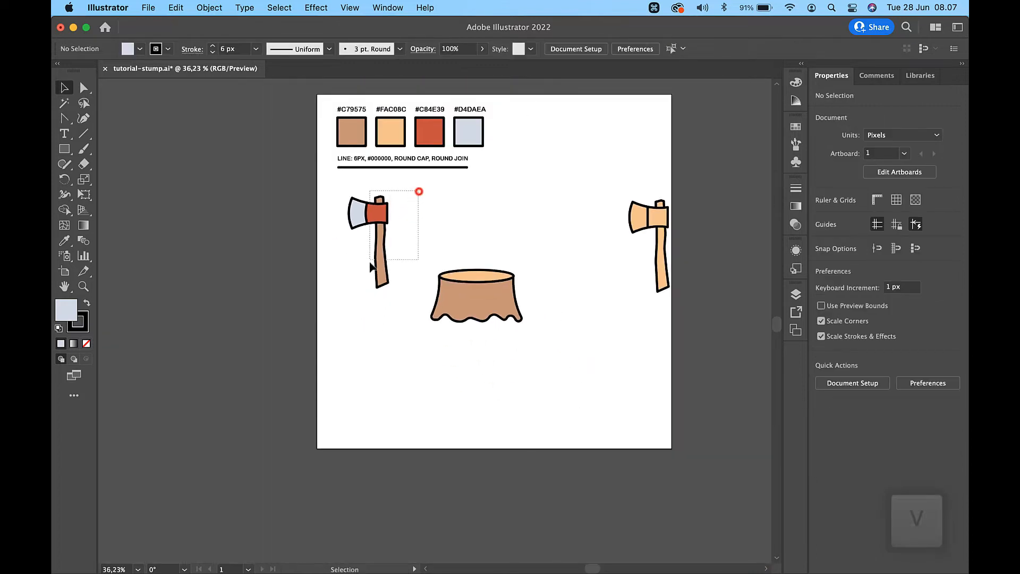
pyautogui.moveTo(419, 189); pyautogui.dragTo(337, 299)
pyautogui.click(420, 238)
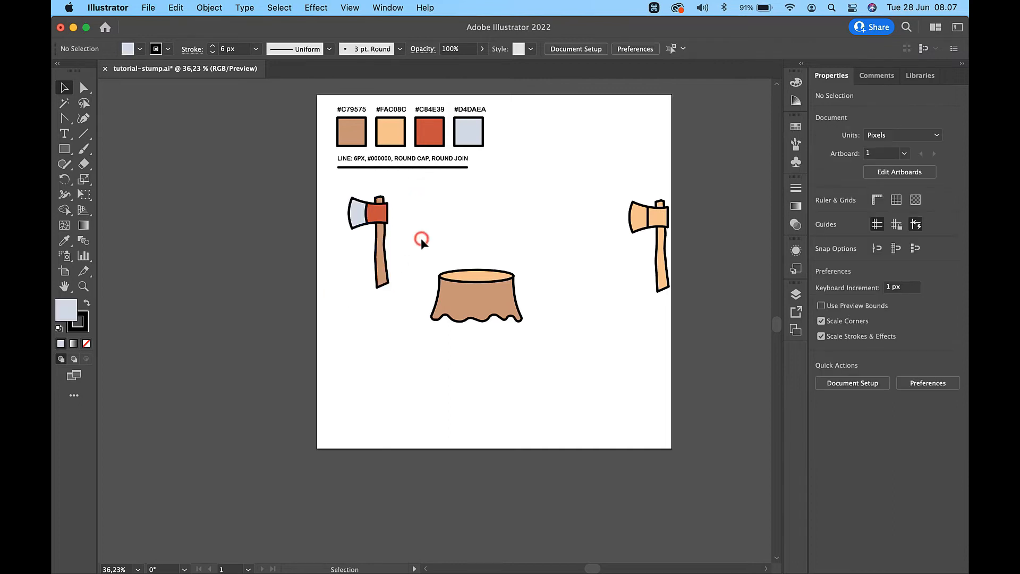
# Round the two corners at the lower end of the colored axe's handle to a radius of about 10 px
pyautogui.scroll(3, 420, 238)
pyautogui.press('a')
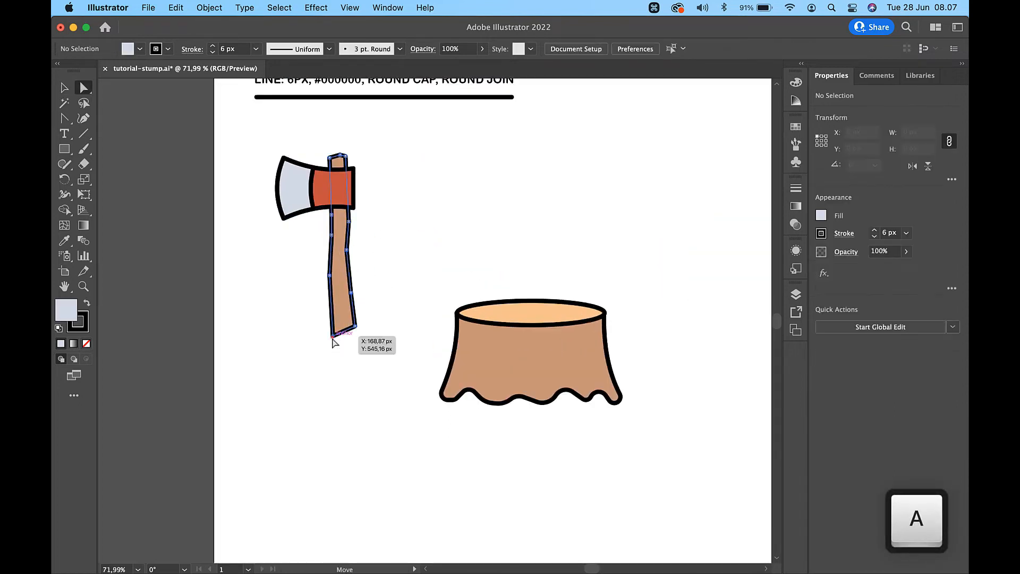
pyautogui.click(332, 336)
pyautogui.keyDown('shift'); pyautogui.click(352, 331); pyautogui.keyUp('shift')
pyautogui.moveTo(344, 320); pyautogui.dragTo(346, 326)
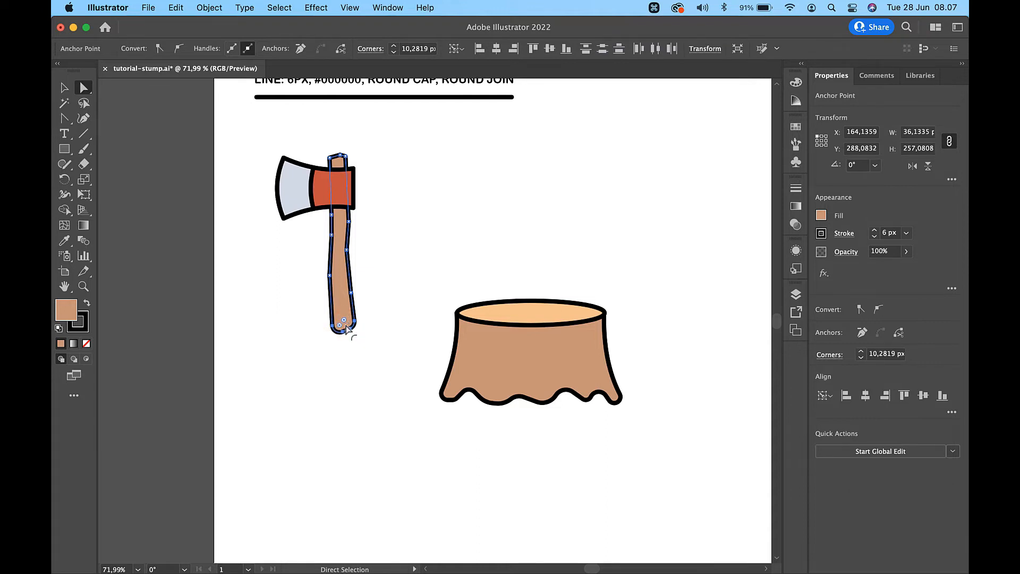
pyautogui.click(343, 163)
pyautogui.scroll(5, 343, 162)
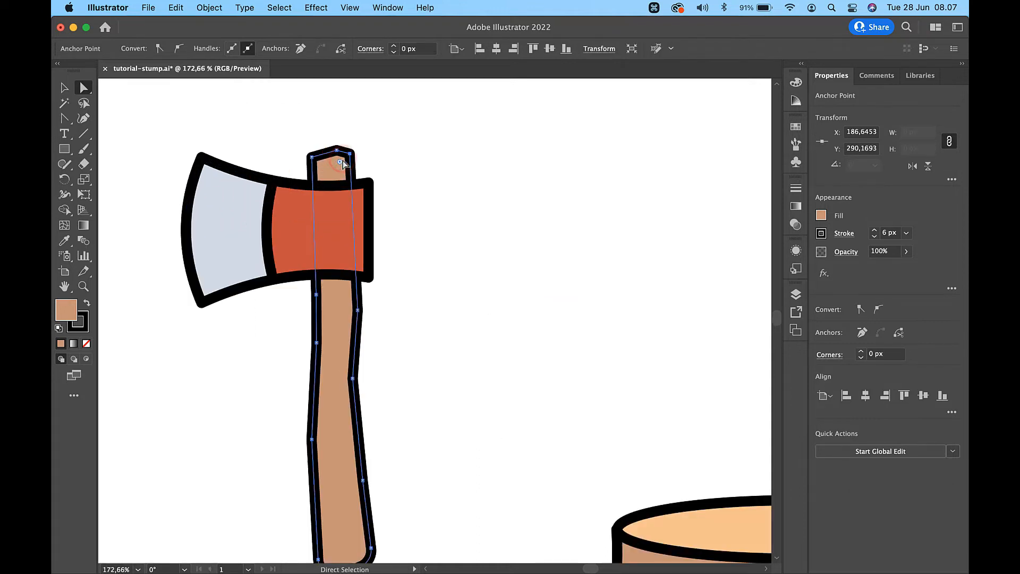
pyautogui.keyDown('shift'); pyautogui.click(345, 160); pyautogui.keyUp('shift')
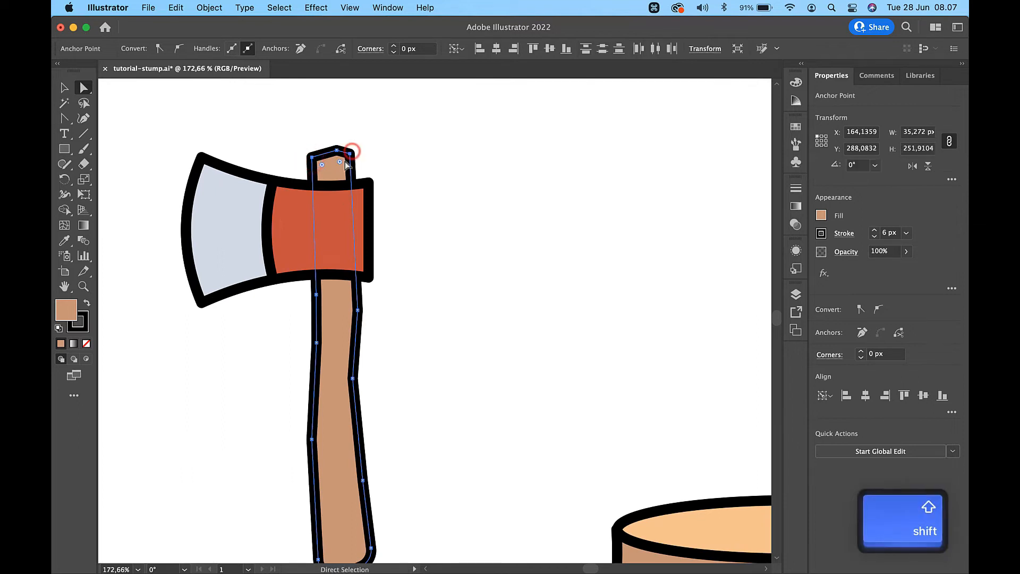
pyautogui.keyDown('shift'); pyautogui.click(344, 161); pyautogui.keyUp('shift')
pyautogui.click(366, 152)
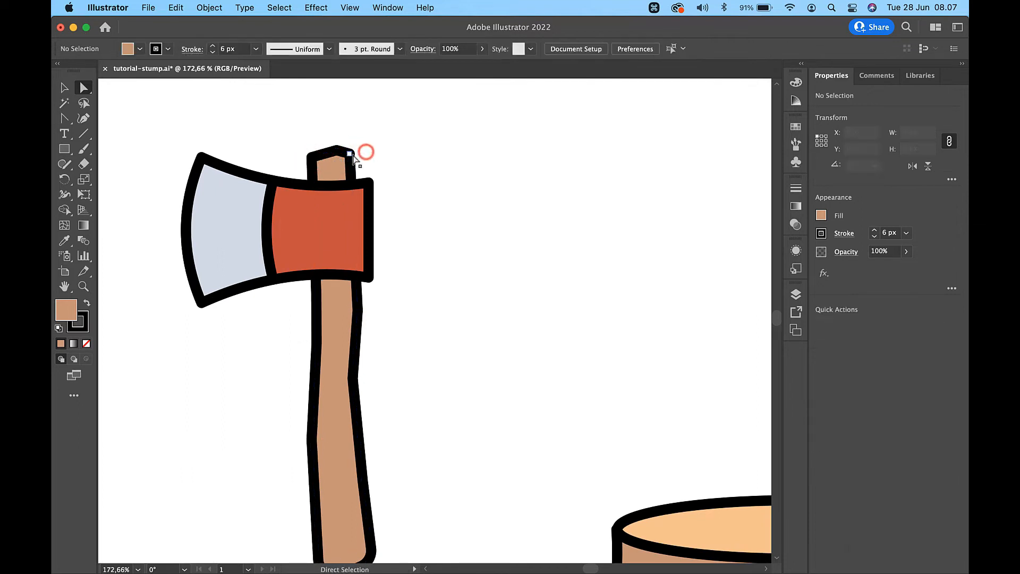
# Round the two outer corners at the handle's top end to a radius of about 5.9 px, and deselect
pyautogui.click(350, 154)
pyautogui.keyDown('shift'); pyautogui.click(312, 157); pyautogui.keyUp('shift')
pyautogui.moveTo(338, 165); pyautogui.dragTo(355, 165)
pyautogui.click(378, 153)
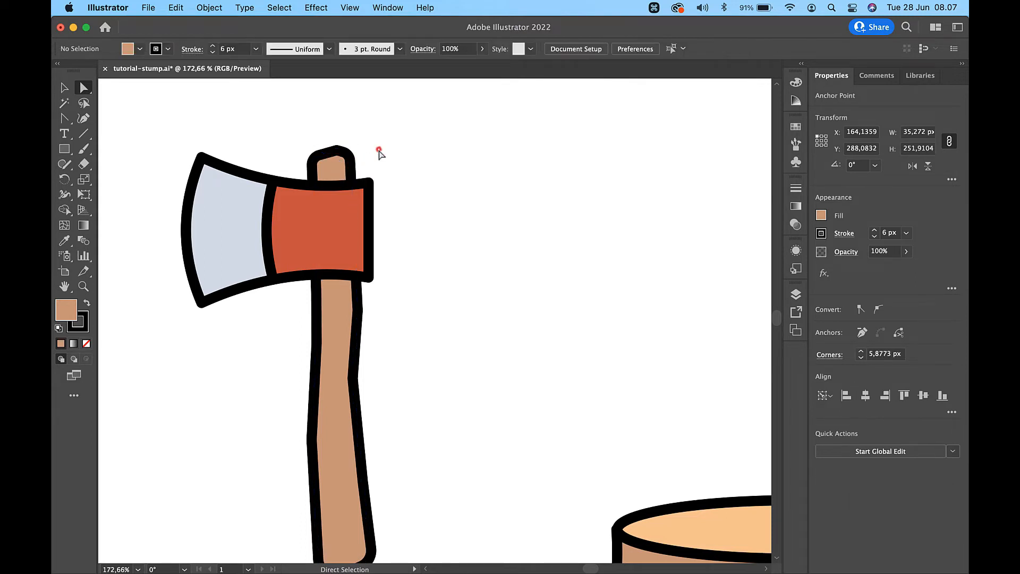
# Round off the peak in the middle of the handle's top end, and deselect the handle
pyautogui.scroll(-1, 378, 151)
pyautogui.click(342, 153)
pyautogui.click(341, 169)
pyautogui.press('v')
pyautogui.scroll(-5, 438, 159)
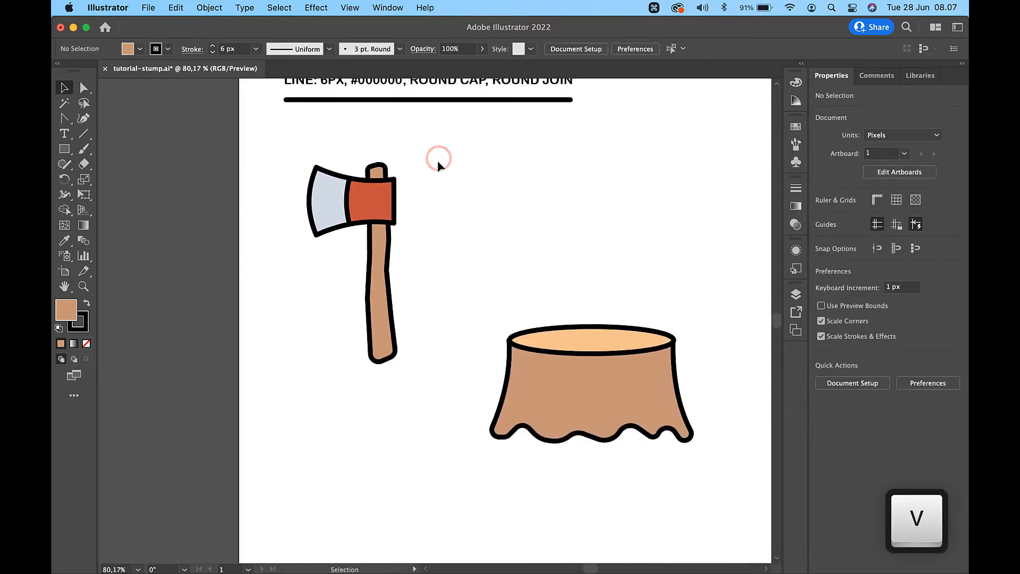
# Rotate the whole colored axe to about 112° and place it with its blade on the stump's top surface
pyautogui.moveTo(435, 170); pyautogui.dragTo(338, 314)
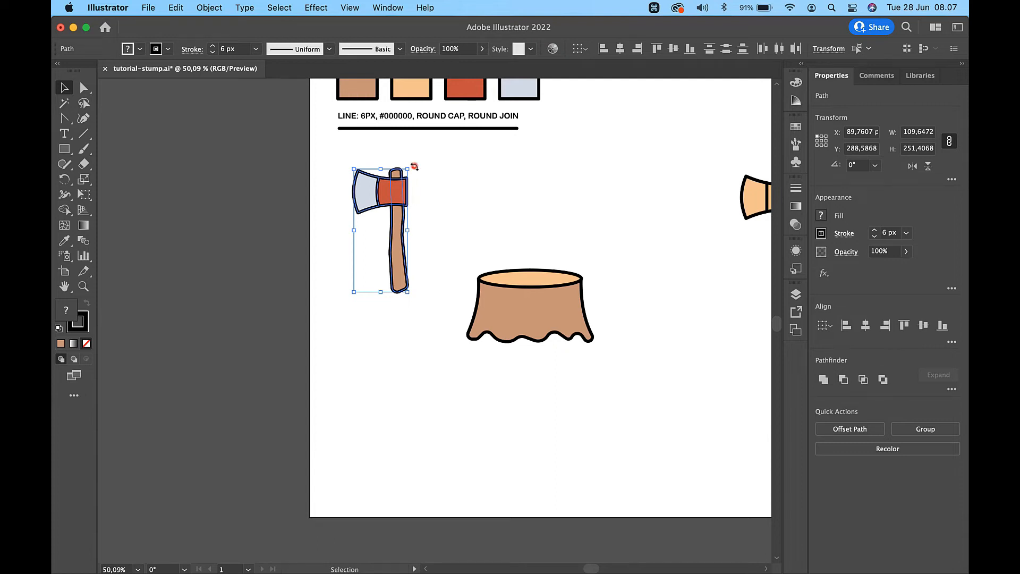
pyautogui.moveTo(414, 166); pyautogui.dragTo(310, 223)
pyautogui.moveTo(379, 217); pyautogui.dragTo(584, 227)
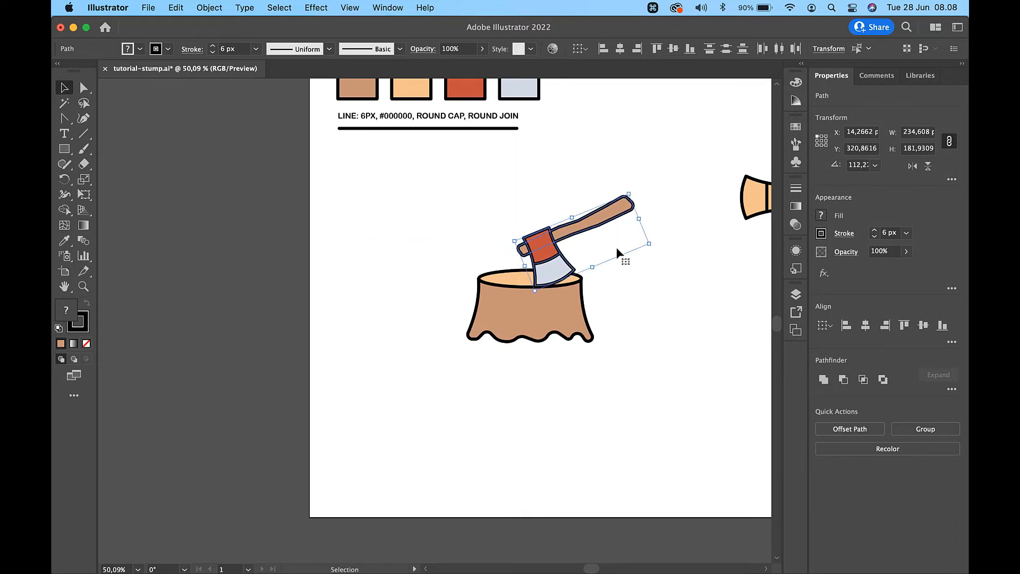
# Nudge the axe up 2 px so the blade sits on the stump's top, and deselect
pyautogui.scroll(5, 628, 257)
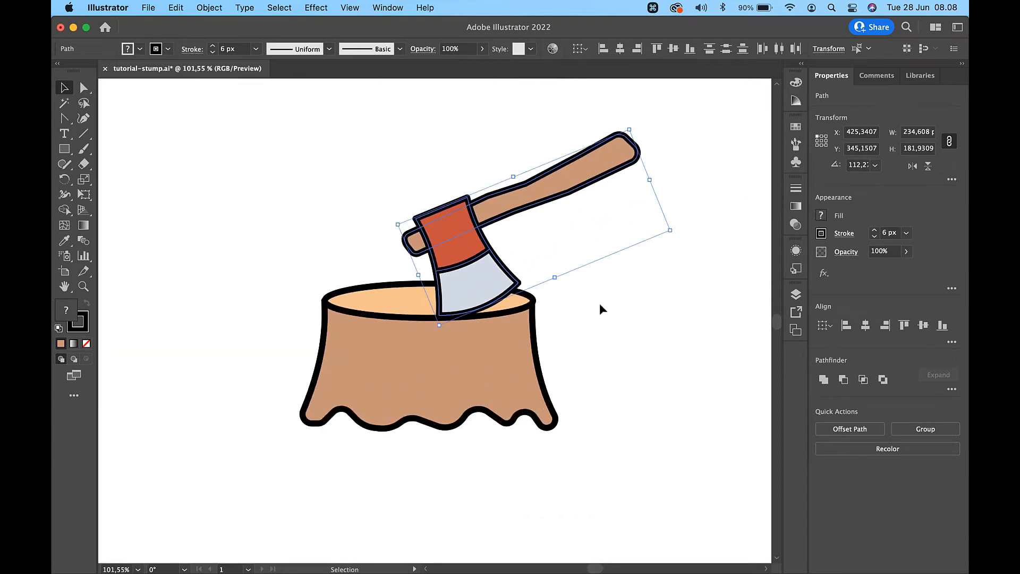
pyautogui.press('Up')
pyautogui.press('Up')
pyautogui.press('Up')
pyautogui.press('Down')
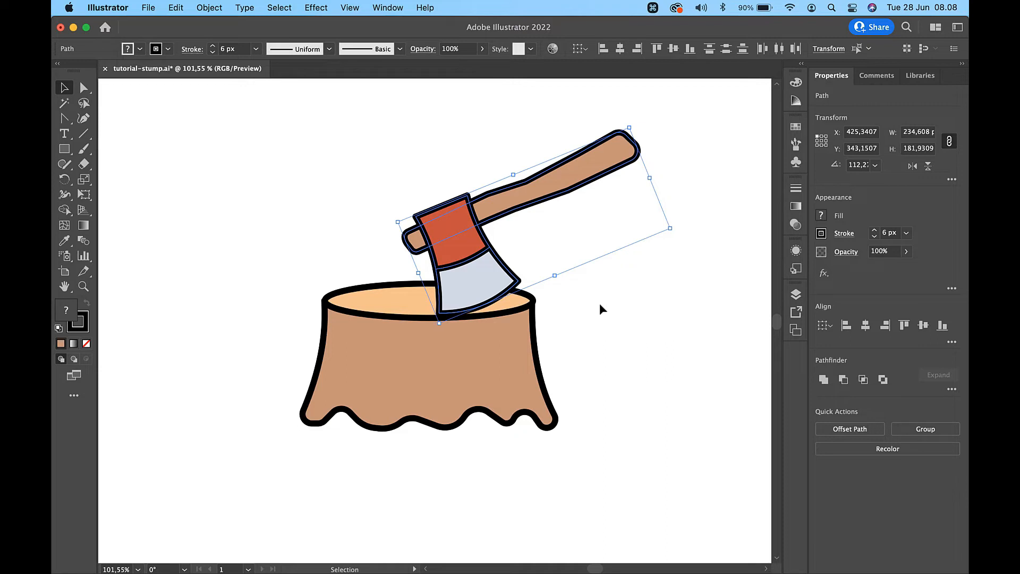
pyautogui.click(600, 305)
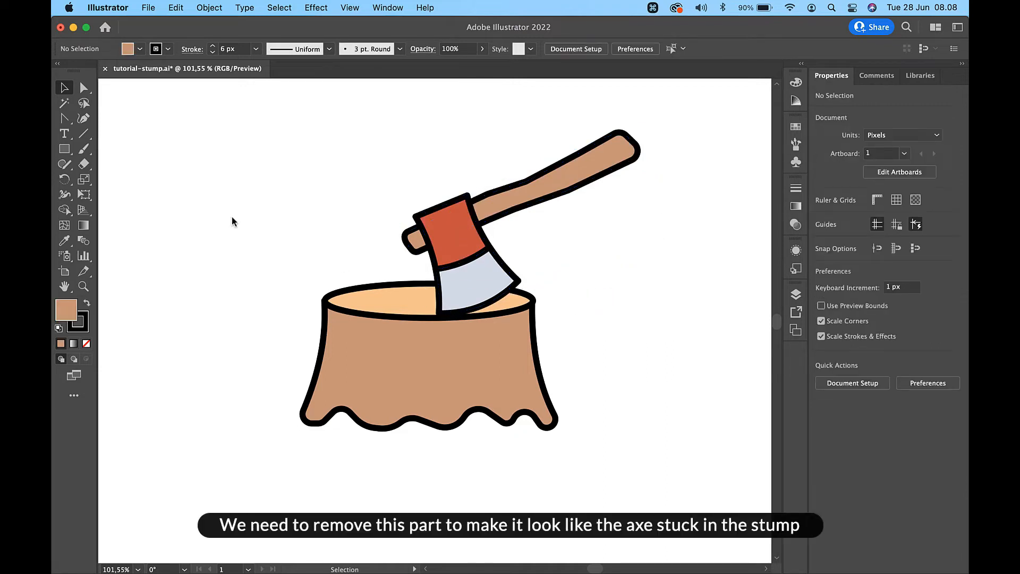
# Draw a rectangle about 132 by 42 px covering the lower end of the axe blade
pyautogui.click(64, 150)
pyautogui.moveTo(396, 342); pyautogui.dragTo(528, 301)
pyautogui.click(64, 88)
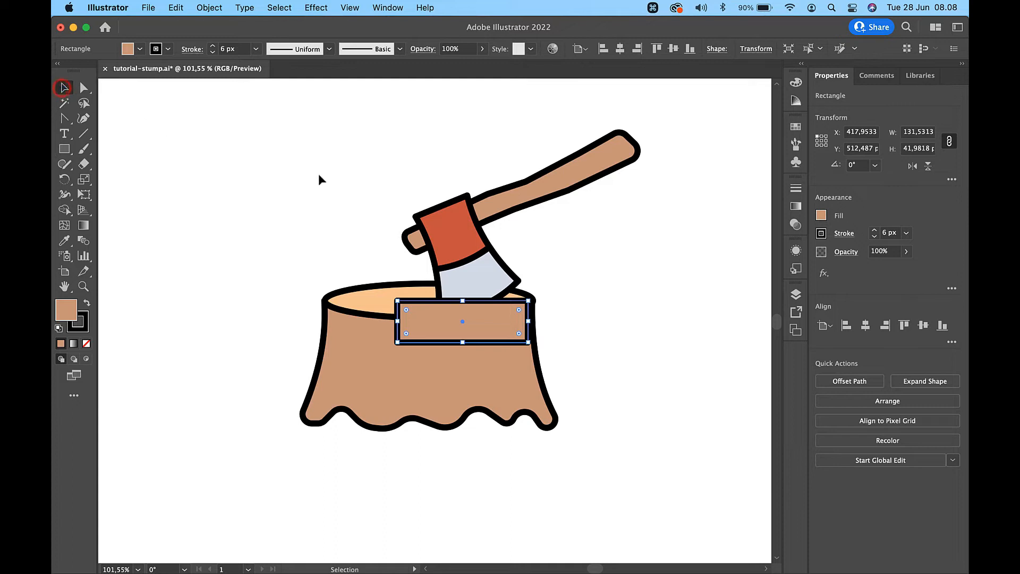
# Cut off the covered blade end and remove the rectangle with the Shape Builder tool, and deselect
pyautogui.moveTo(533, 246); pyautogui.dragTo(455, 262)
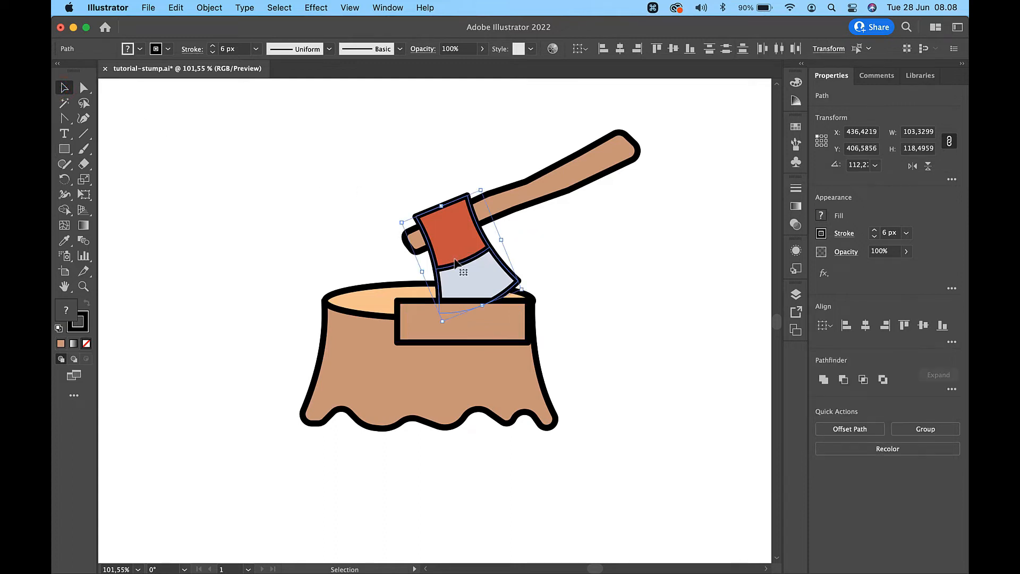
pyautogui.keyDown('shift'); pyautogui.click(505, 319); pyautogui.keyUp('shift')
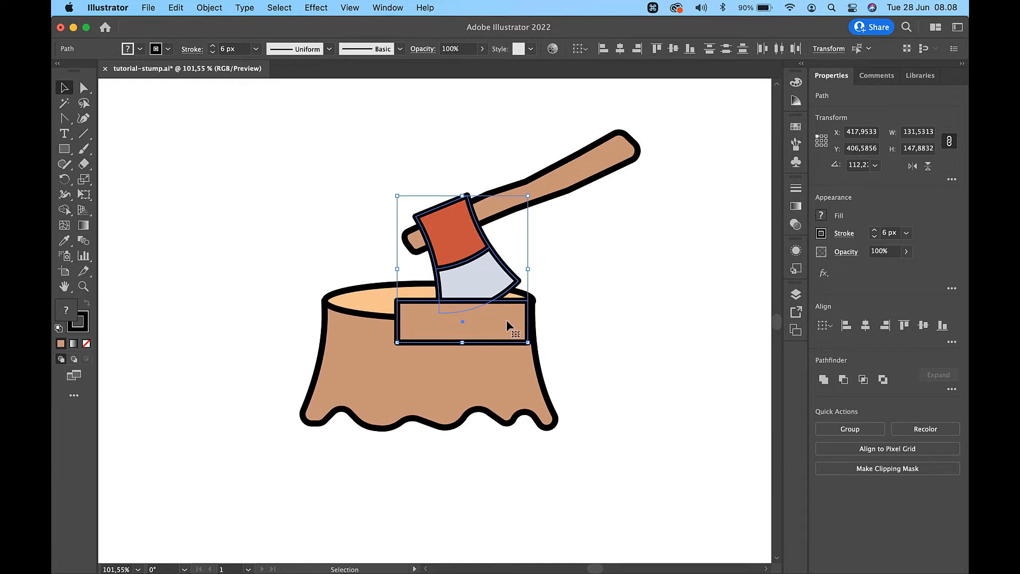
pyautogui.click(65, 213)
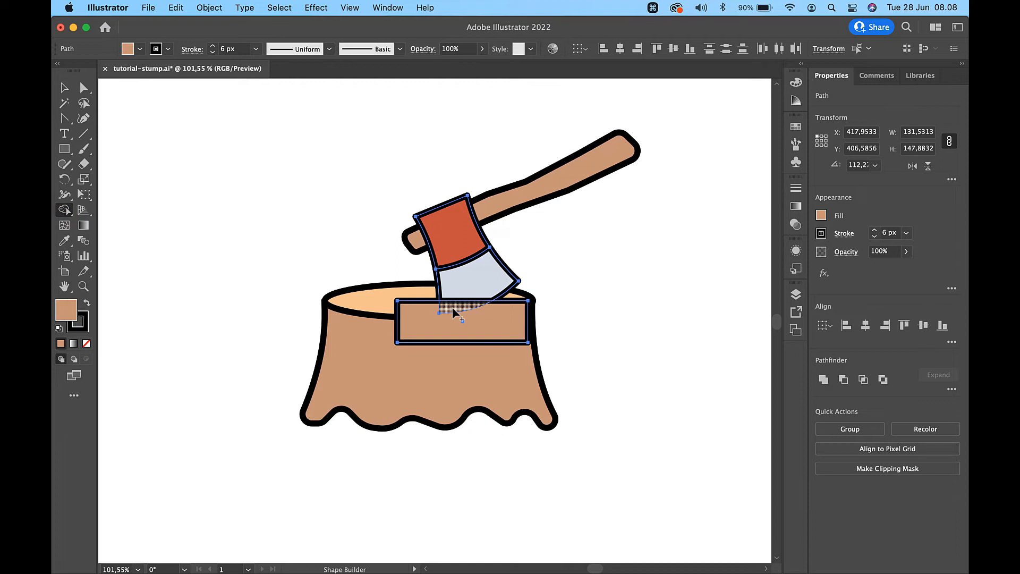
pyautogui.moveTo(420, 322)
pyautogui.mouseDown()
pyautogui.moveTo(449, 310)
pyautogui.moveTo(524, 322)
pyautogui.mouseUp()
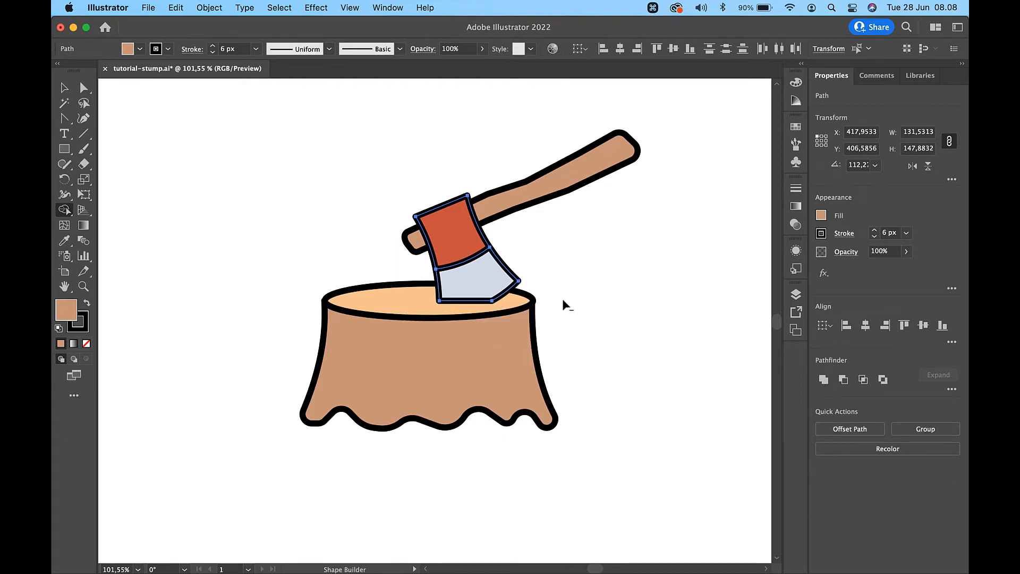
pyautogui.press('v')
pyautogui.click(609, 283)
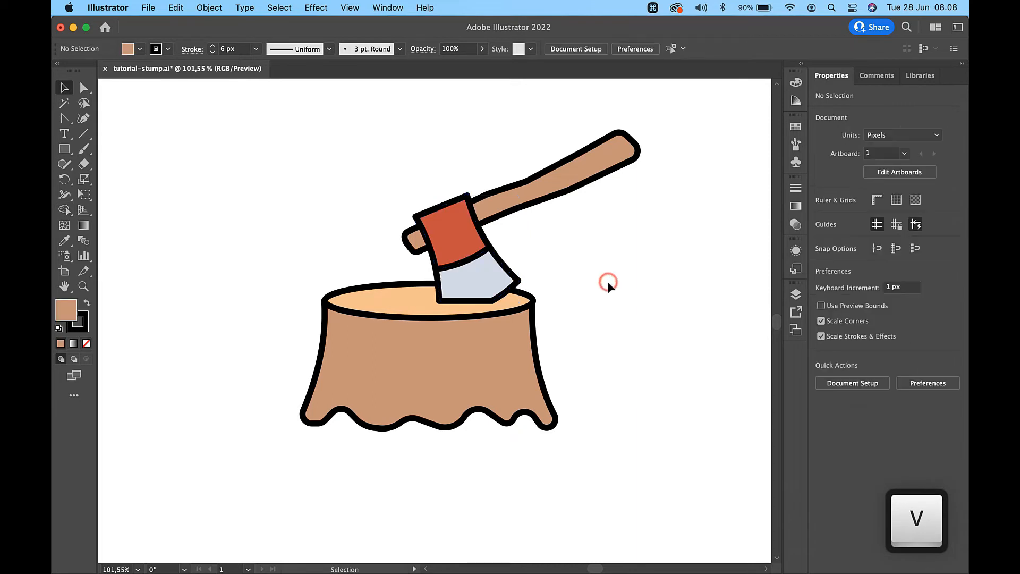
# Paint the outline of an extra root sticking out of the stump's left side with the Paintbrush tool
pyautogui.scroll(-5, 607, 281)
pyautogui.scroll(3, 607, 281)
pyautogui.scroll(2, 607, 281)
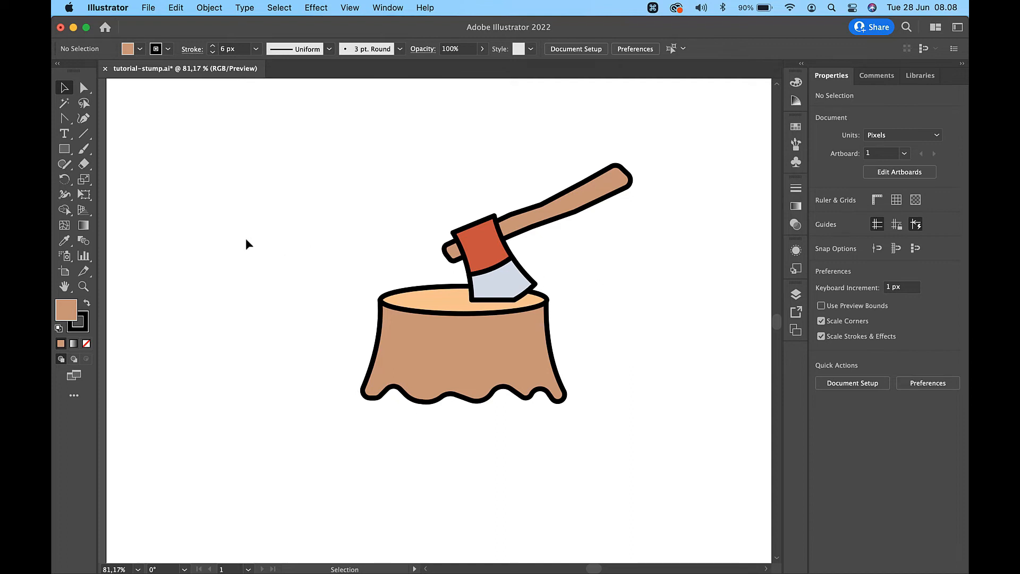
pyautogui.click(86, 149)
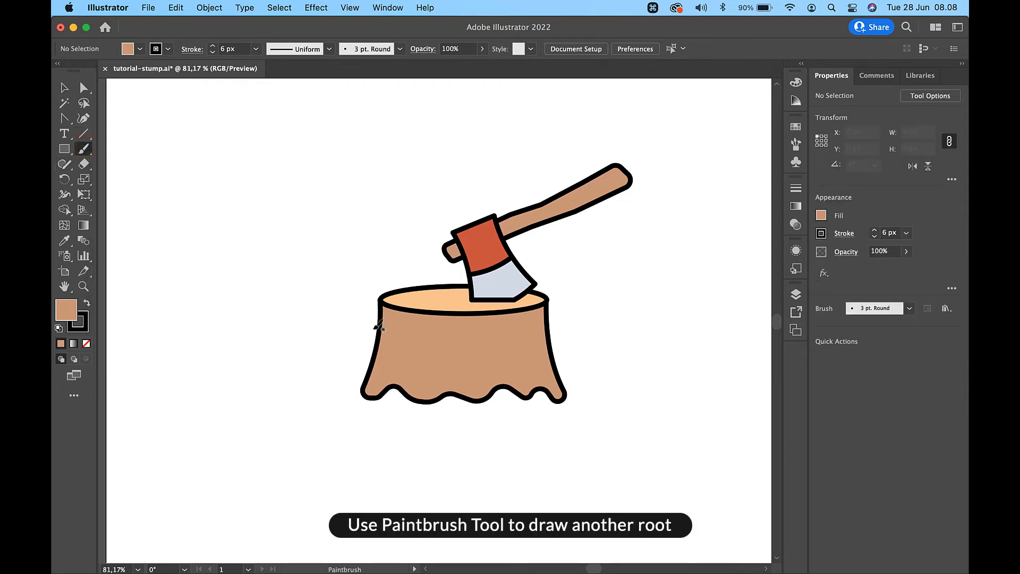
pyautogui.moveTo(383, 329); pyautogui.dragTo(348, 361)
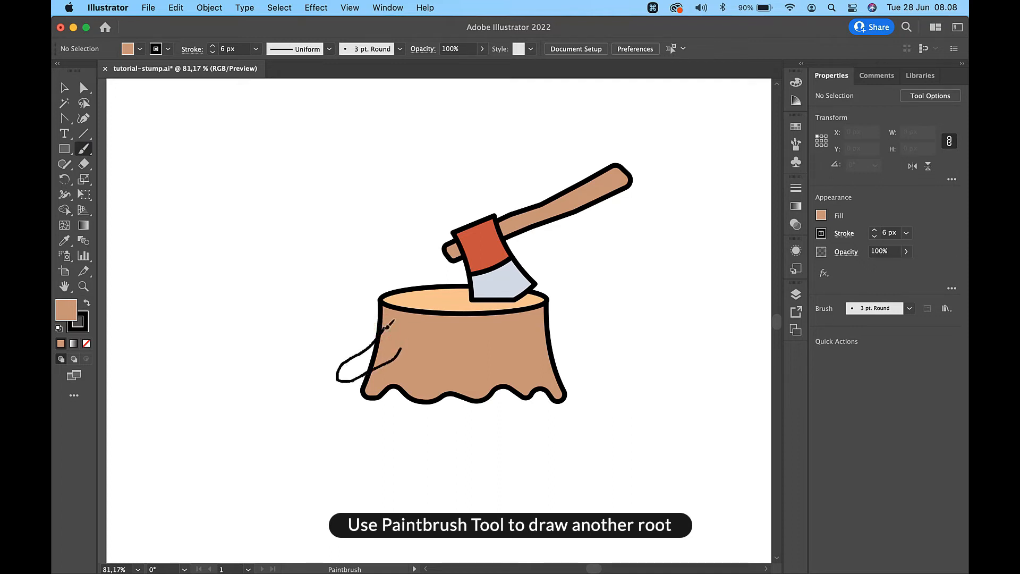
pyautogui.moveTo(384, 330); pyautogui.dragTo(385, 328)
# Join the two open ends of the new root's outline into a closed shape, and deselect
pyautogui.press('a')
pyautogui.click(401, 348)
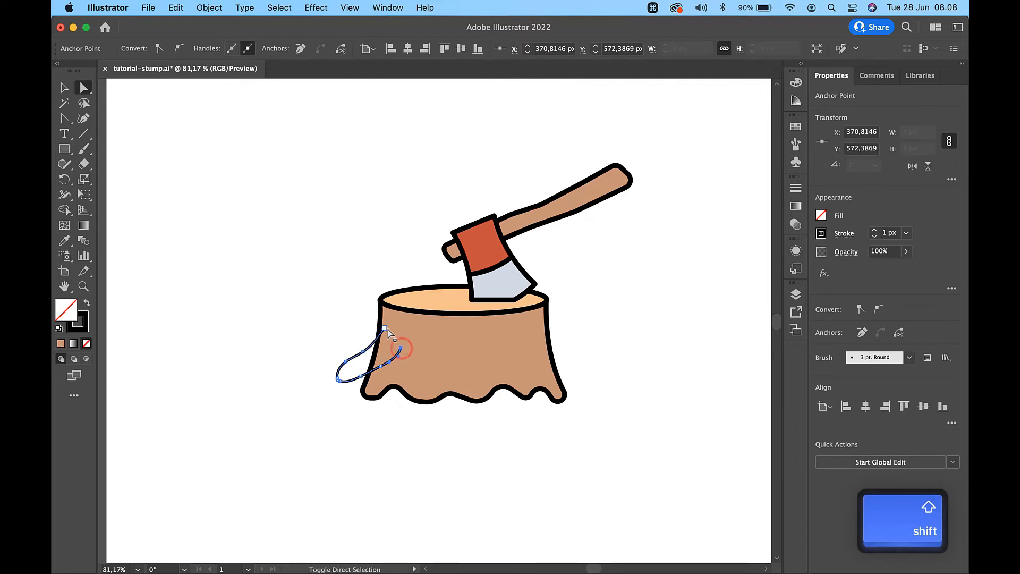
pyautogui.keyDown('shift'); pyautogui.click(387, 330); pyautogui.keyUp('shift')
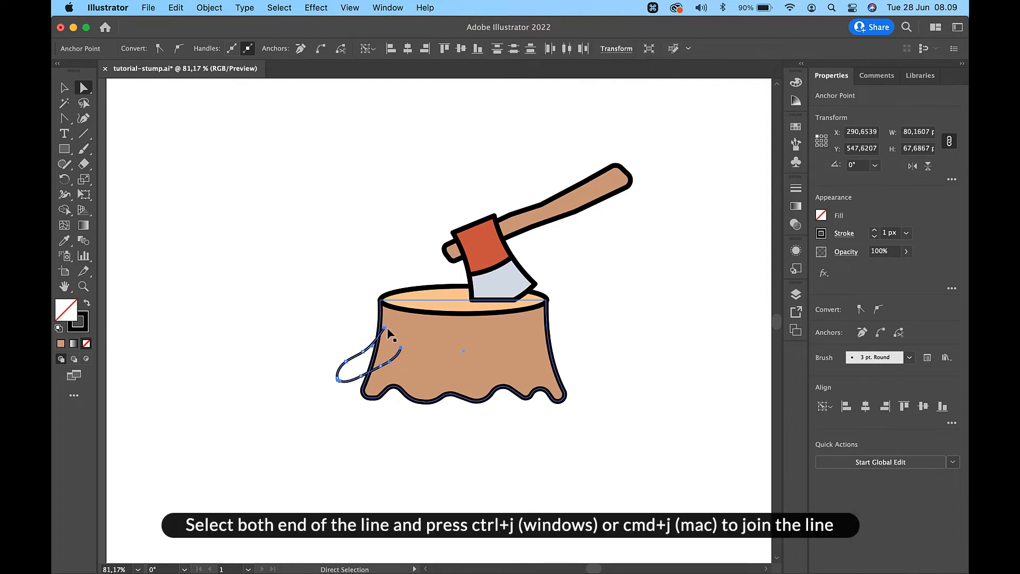
pyautogui.press('super+j')
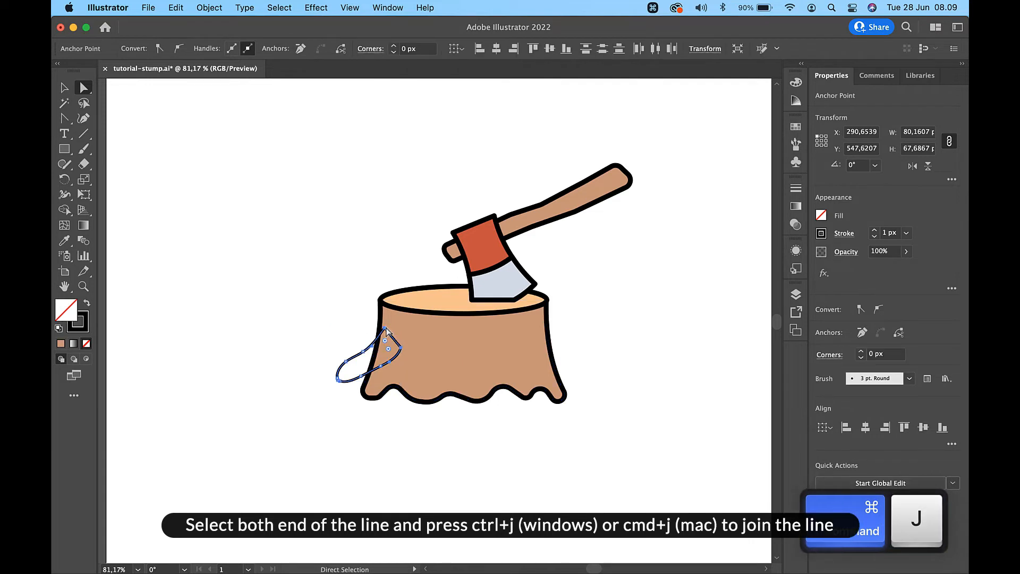
pyautogui.press('v')
pyautogui.click(340, 286)
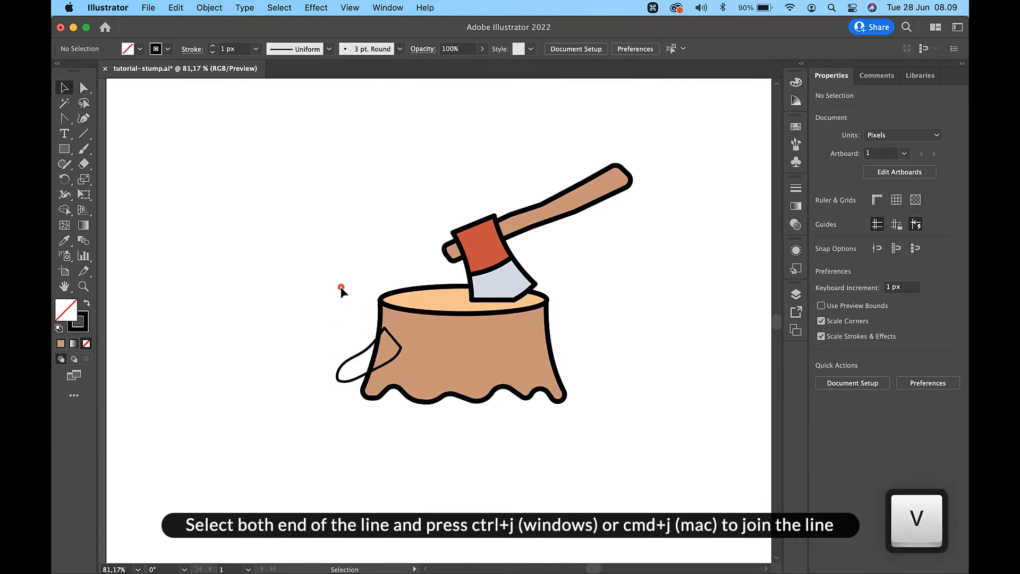
# Change the new root's brush definition to Basic
pyautogui.click(370, 352)
pyautogui.click(399, 48)
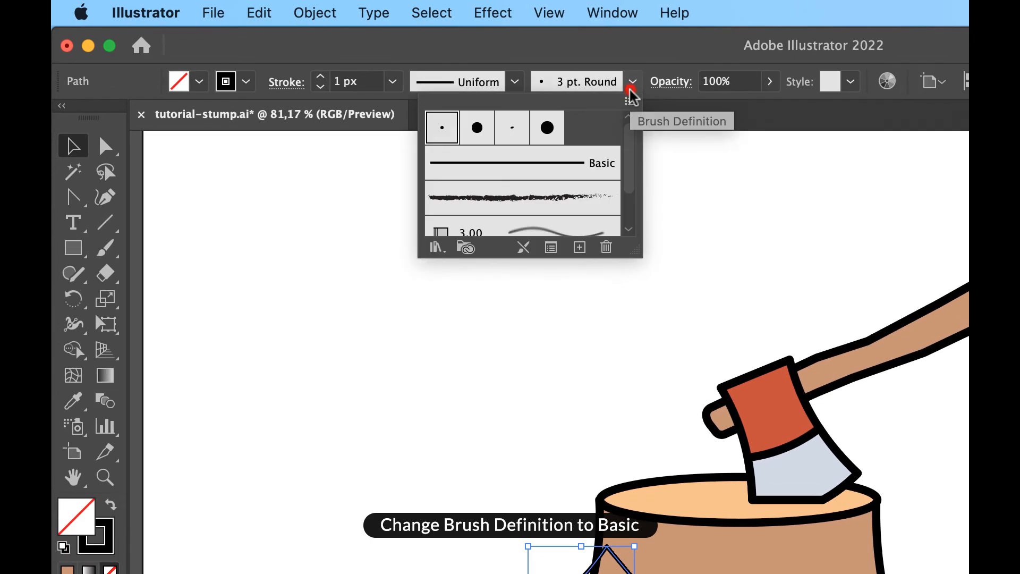
pyautogui.click(562, 173)
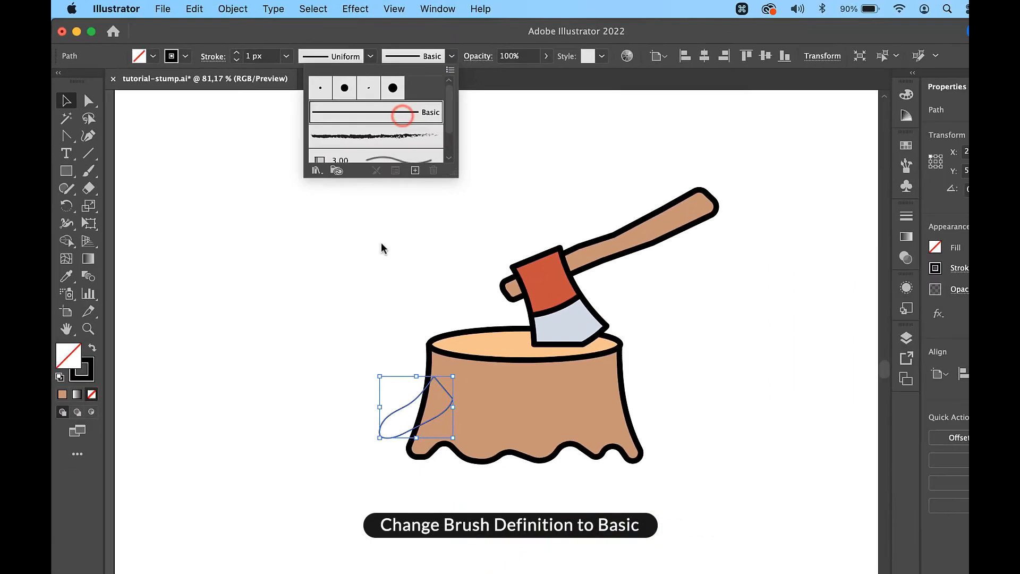
pyautogui.click(379, 260)
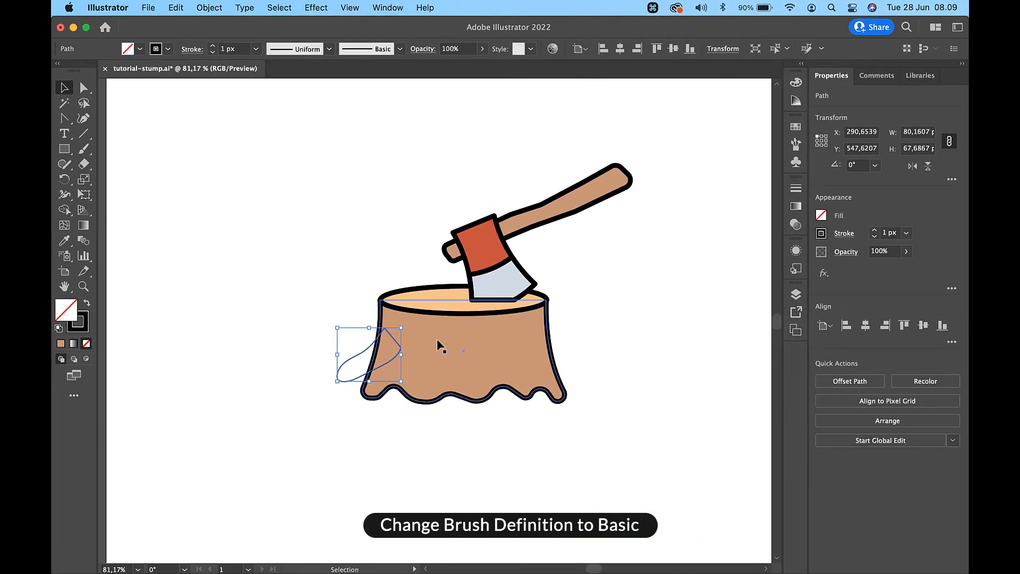
# Apply the #C79575 swatch's brown fill and 6 px black outline to the new root with the Eyedropper, and deselect
pyautogui.press('i')
pyautogui.scroll(-3, 442, 335)
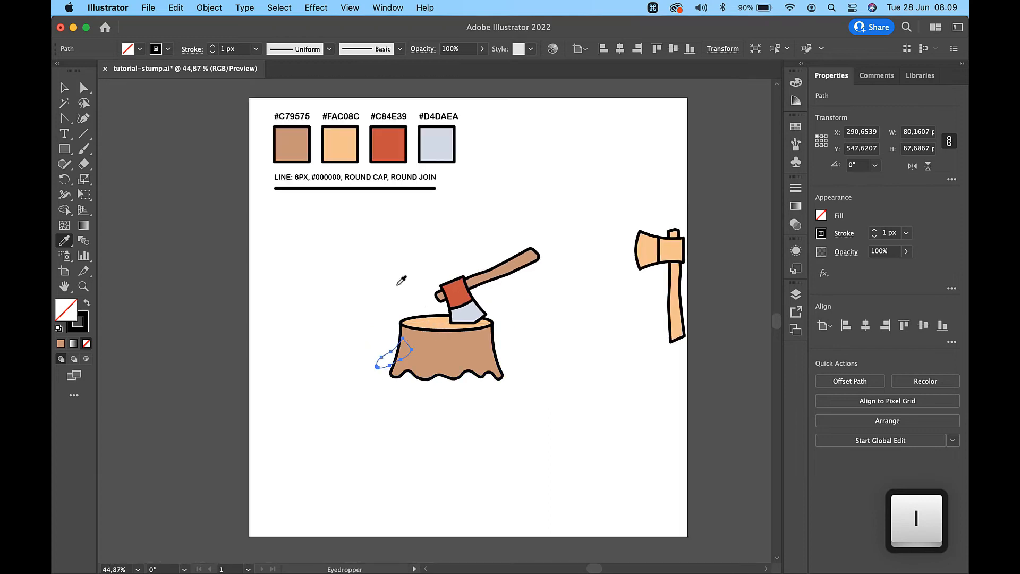
pyautogui.click(287, 137)
pyautogui.scroll(4, 343, 344)
pyautogui.press('v')
pyautogui.click(348, 396)
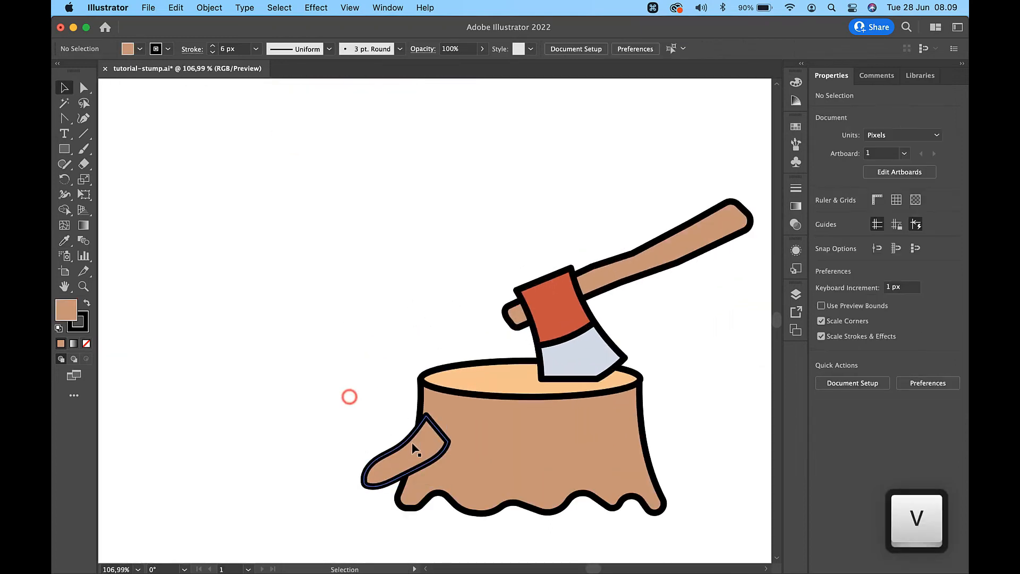
# Shift the new root slightly left, smooth its outer tip and upper edge with the Smooth tool, and deselect
pyautogui.click(422, 450)
pyautogui.press('a')
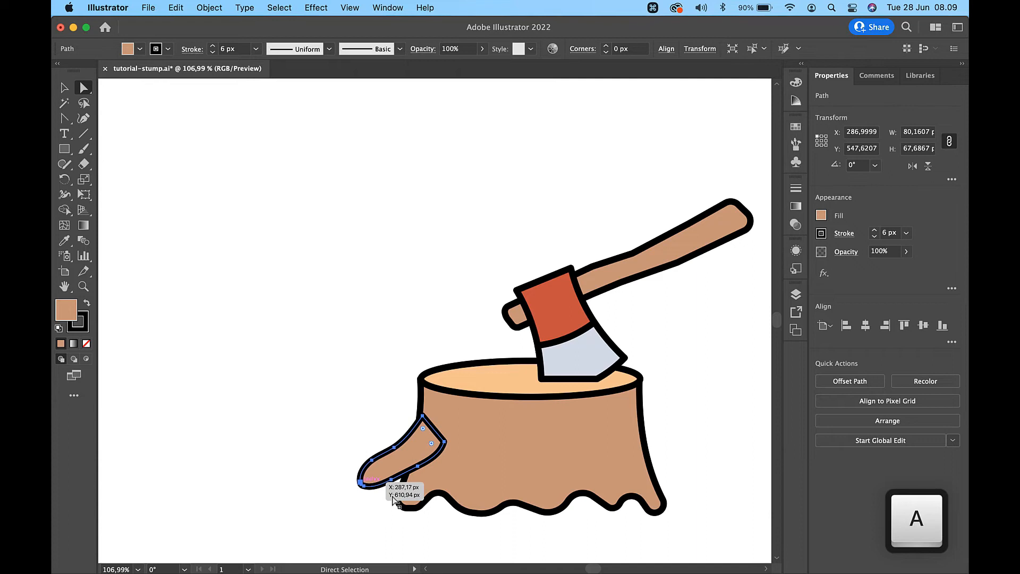
pyautogui.scroll(5, 392, 497)
pyautogui.press('v')
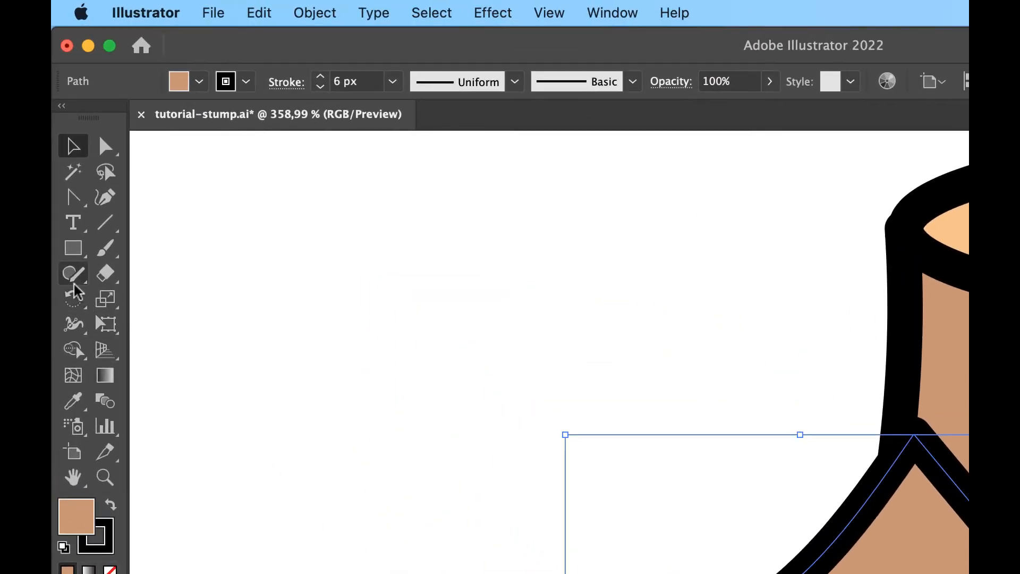
pyautogui.click(65, 169)
pyautogui.click(159, 324)
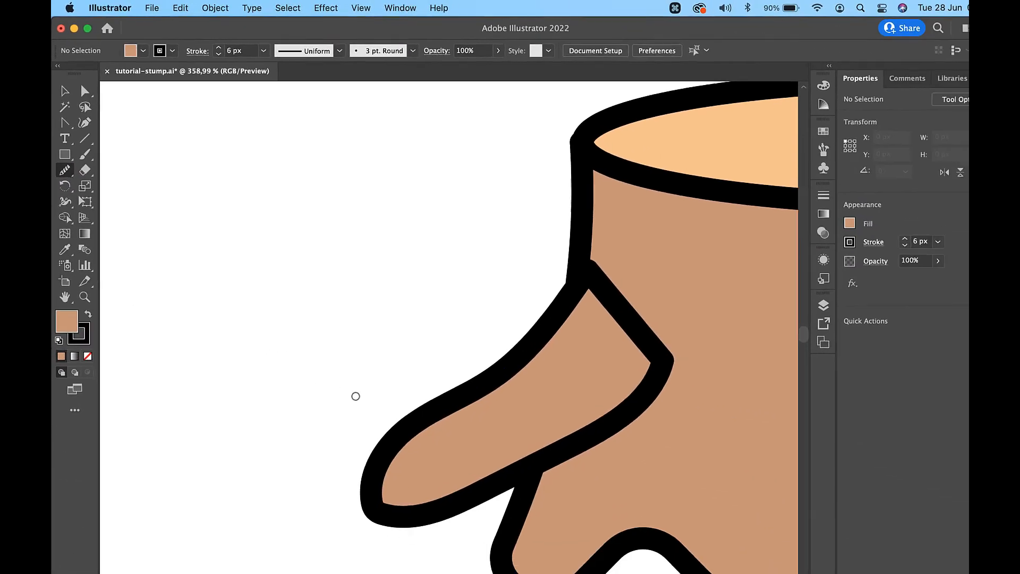
pyautogui.press('v')
pyautogui.click(407, 428)
pyautogui.click(65, 164)
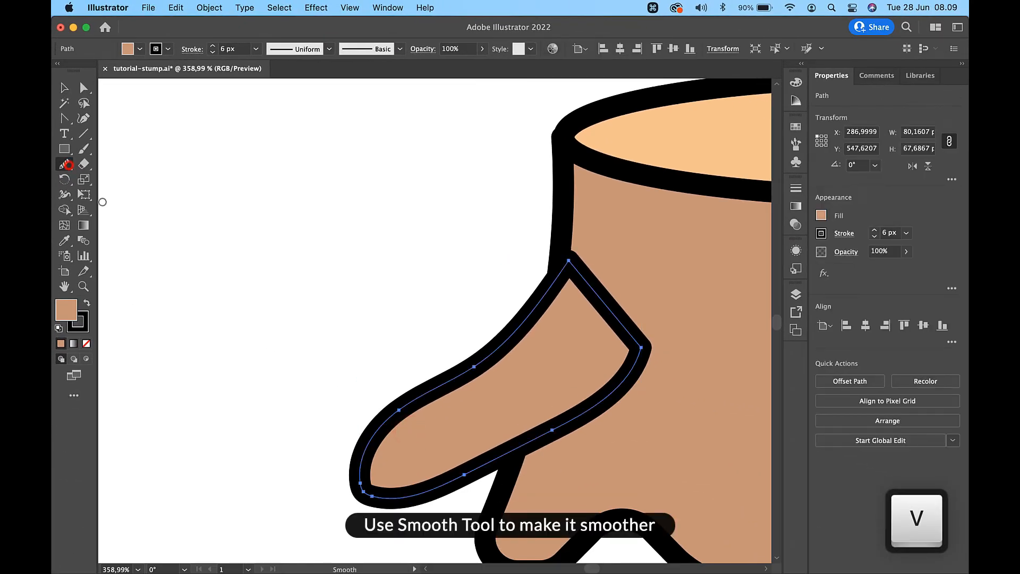
pyautogui.moveTo(375, 496)
pyautogui.mouseDown()
pyautogui.moveTo(358, 482)
pyautogui.moveTo(363, 466)
pyautogui.moveTo(411, 494)
pyautogui.moveTo(375, 496)
pyautogui.moveTo(366, 437)
pyautogui.moveTo(382, 415)
pyautogui.mouseUp()
pyautogui.moveTo(370, 443); pyautogui.dragTo(455, 367)
pyautogui.scroll(-5, 439, 380)
pyautogui.scroll(-3, 438, 380)
pyautogui.press('v')
pyautogui.click(373, 306)
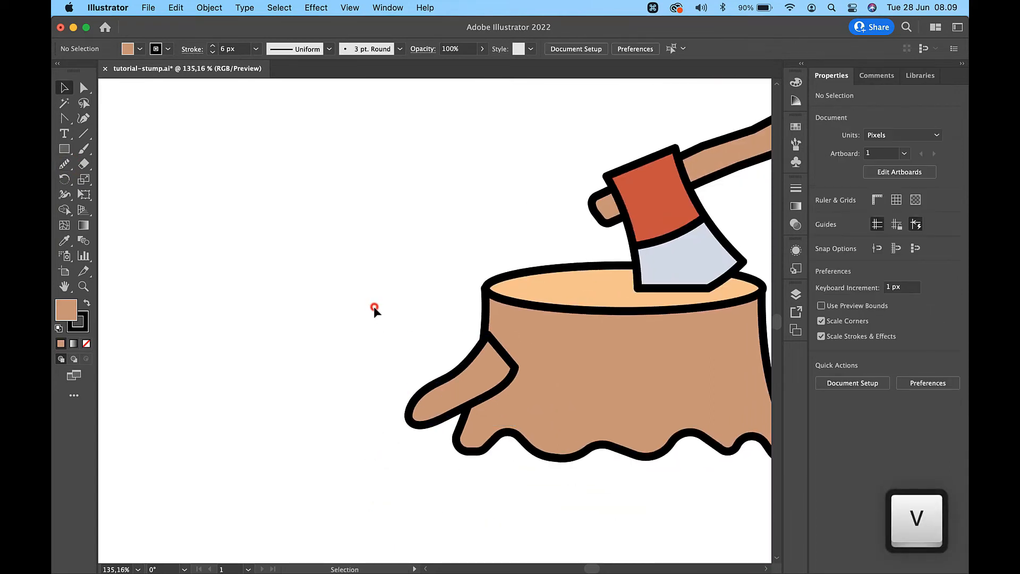
# Send the new root backward until it lies behind the stump's body
pyautogui.click(476, 375)
pyautogui.press('super+bracketleft')
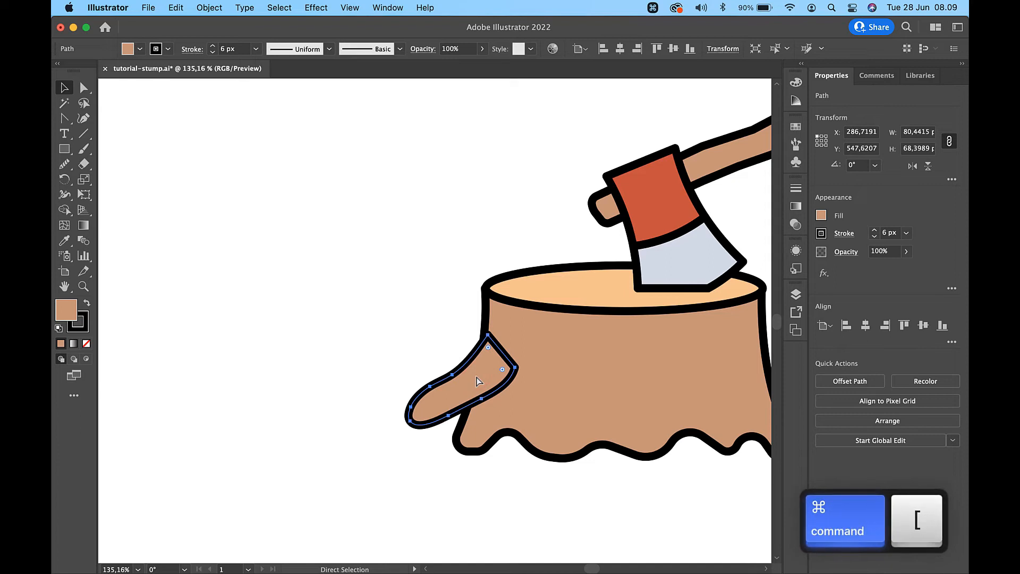
pyautogui.press('super+bracketleft')
# Nudge the root behind the stump 6 px down and 1 px left
pyautogui.hscroll(3, 477, 378)
pyautogui.scroll(-1, 476, 378)
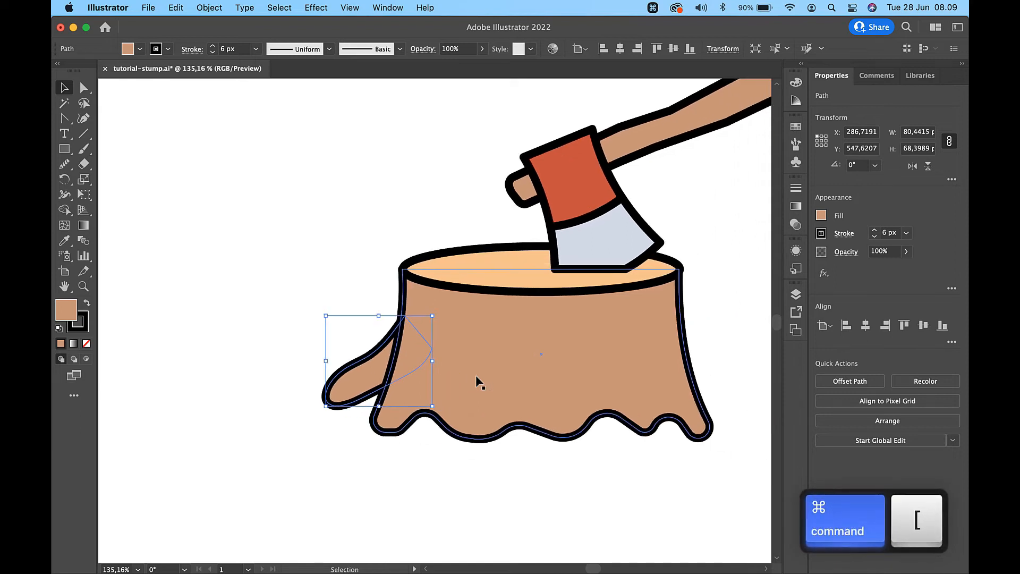
pyautogui.hscroll(3, 476, 378)
pyautogui.scroll(-1, 477, 378)
pyautogui.press('Down')
pyautogui.press('Down')
pyautogui.press('Down')
pyautogui.press('Down')
pyautogui.press('Down')
pyautogui.press('Down')
pyautogui.press('Left')
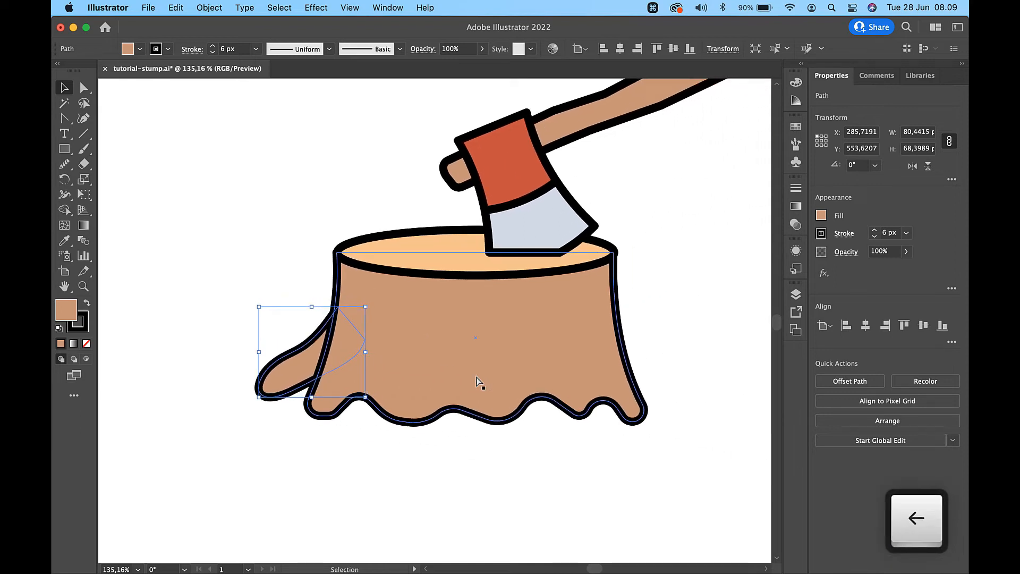
# Duplicate the side root and place the copy at the stump's right edge
pyautogui.press('super+c')
pyautogui.press('super+v')
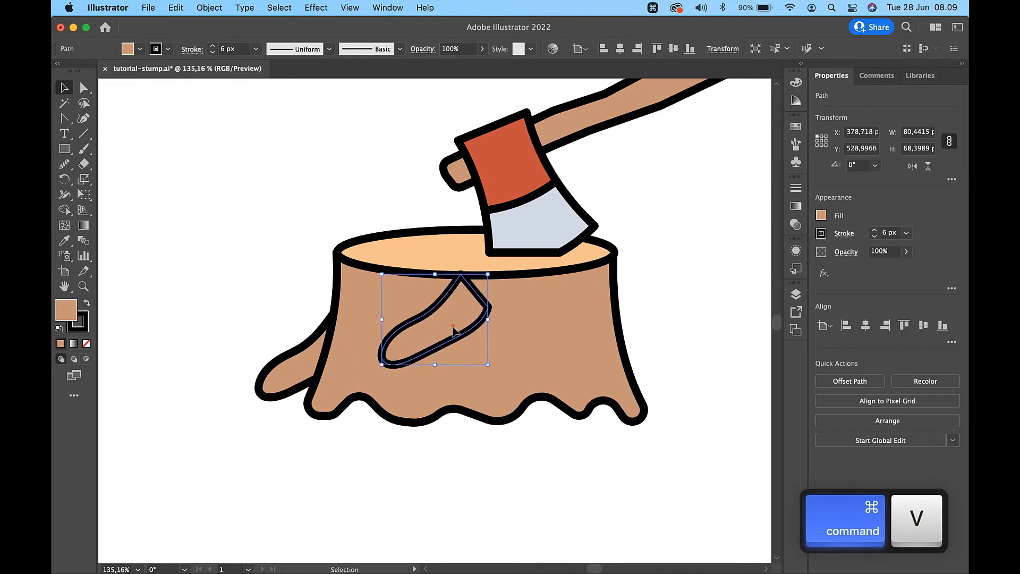
pyautogui.moveTo(452, 330); pyautogui.dragTo(632, 370)
# Reflect the copied root across the vertical axis so it points outward from the stump's right side
pyautogui.click(209, 7)
pyautogui.moveTo(307, 26)
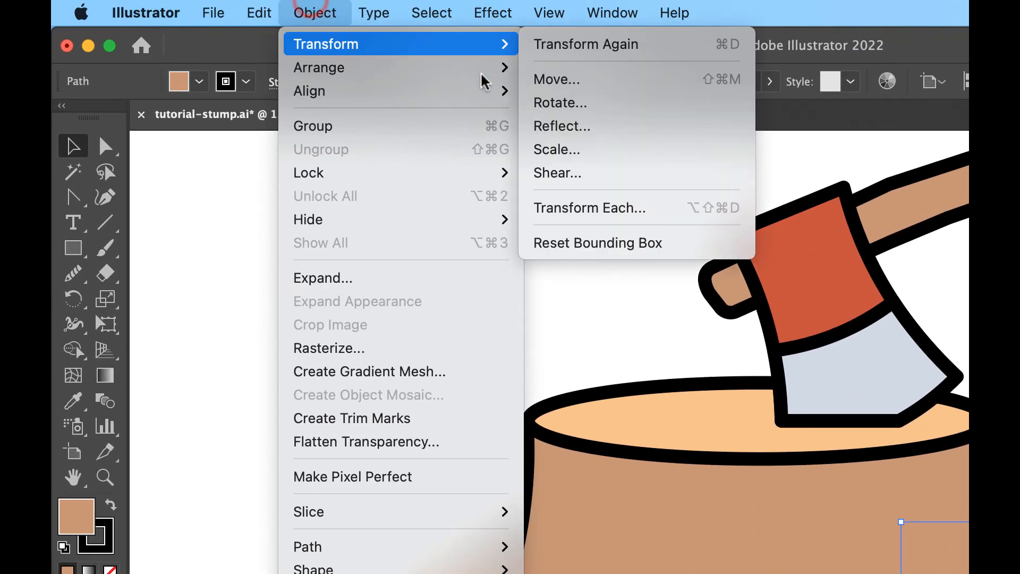
pyautogui.click(607, 128)
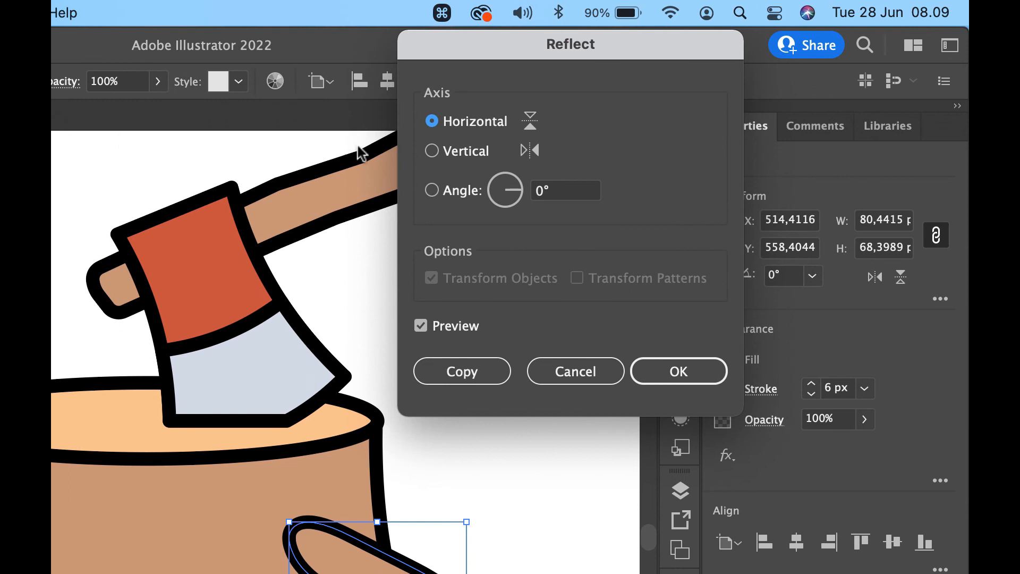
pyautogui.click(460, 153)
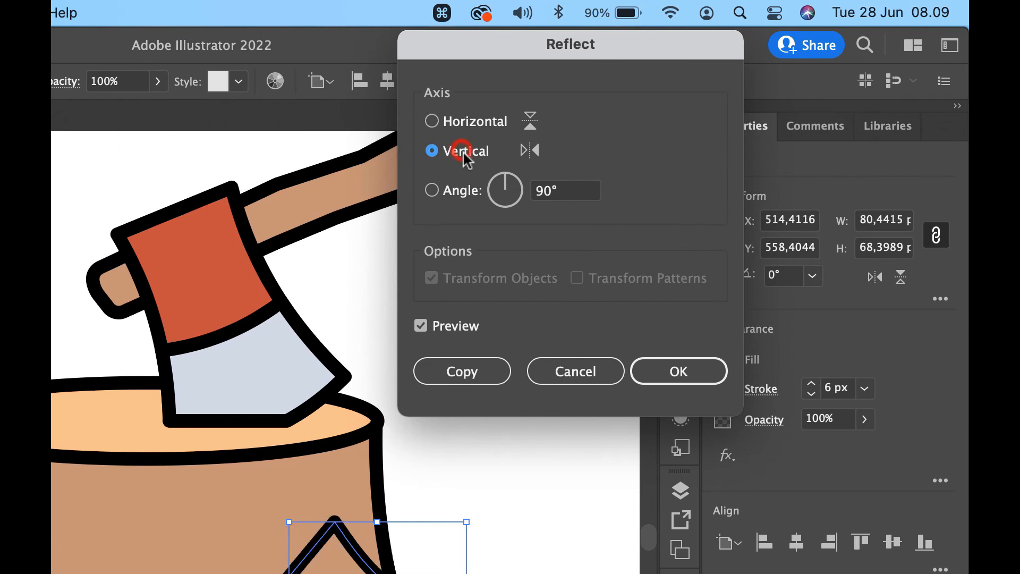
pyautogui.click(680, 371)
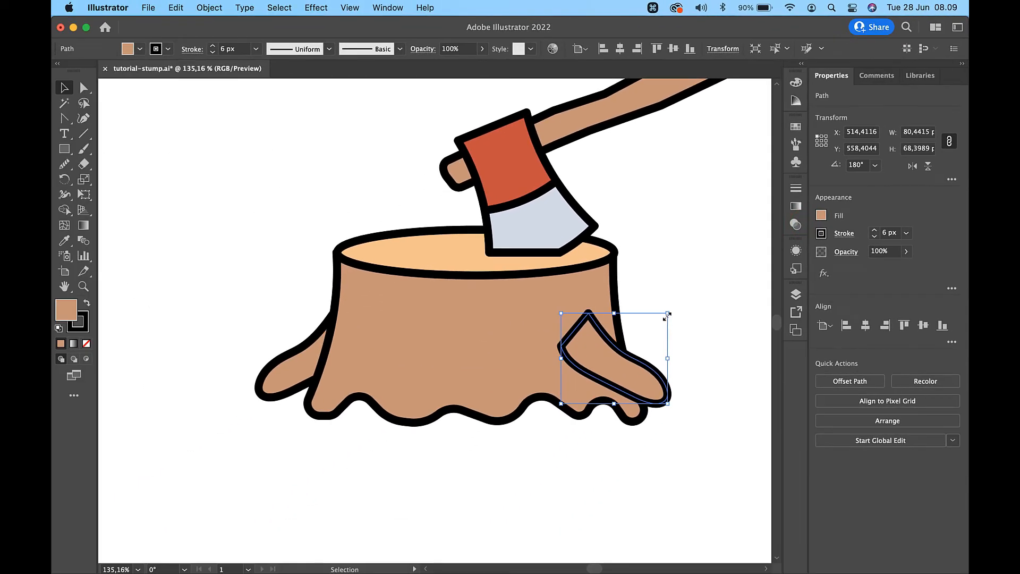
# Enlarge the mirrored root to about 85 by 78 px and place it behind the stump's body, 4 px further right
pyautogui.moveTo(668, 313)
pyautogui.mouseDown()
pyautogui.moveTo(673, 308)
pyautogui.moveTo(617, 301)
pyautogui.mouseUp()
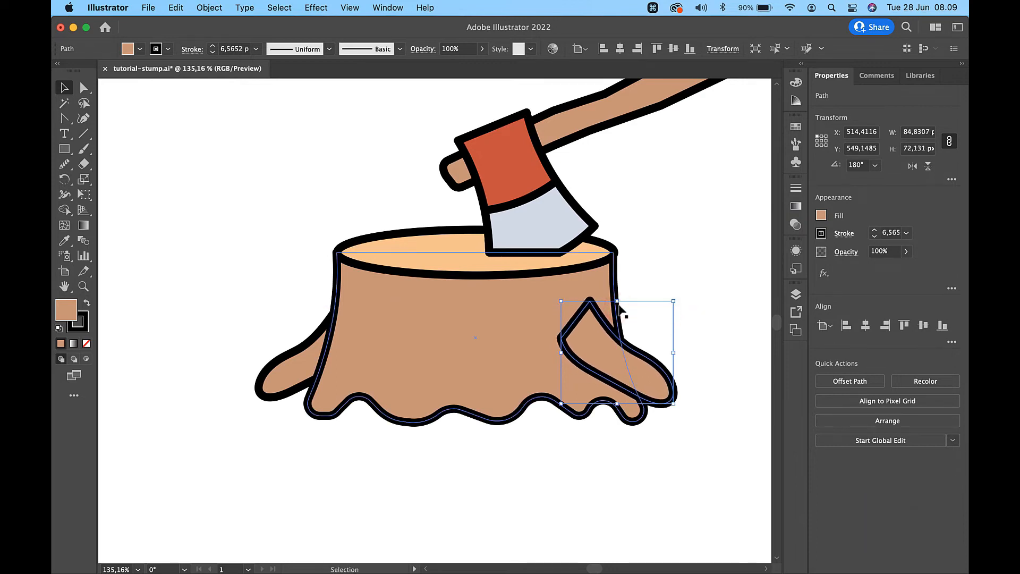
pyautogui.press('super+bracketleft')
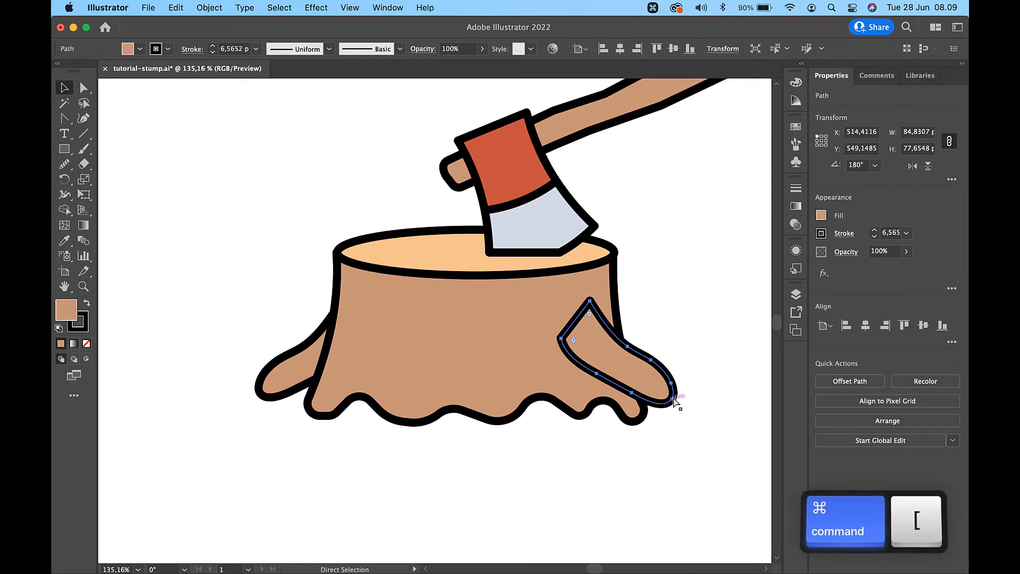
pyautogui.press('super+bracketleft')
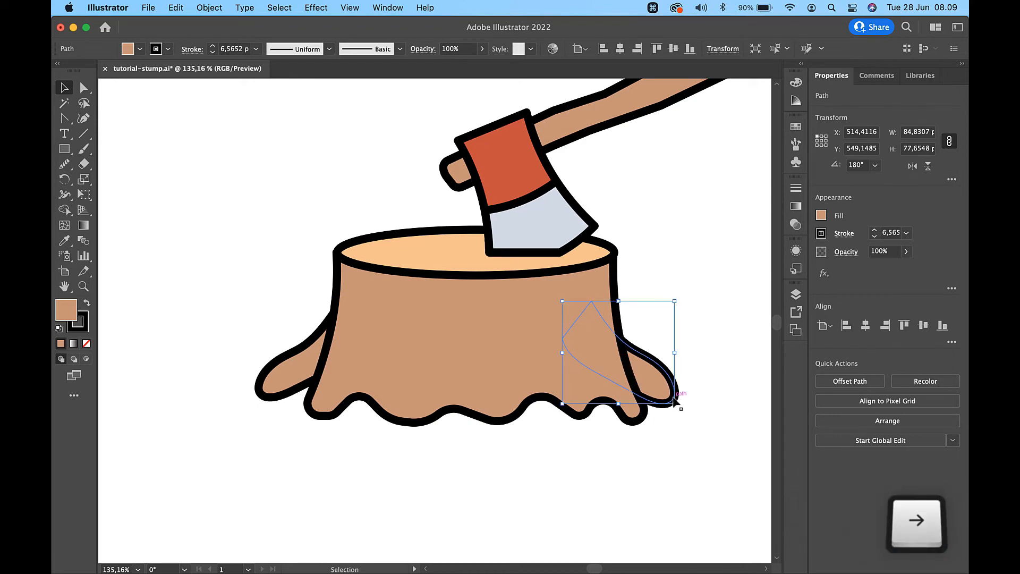
pyautogui.hotkey('shift', 'Left')
pyautogui.scroll(-5, 675, 402)
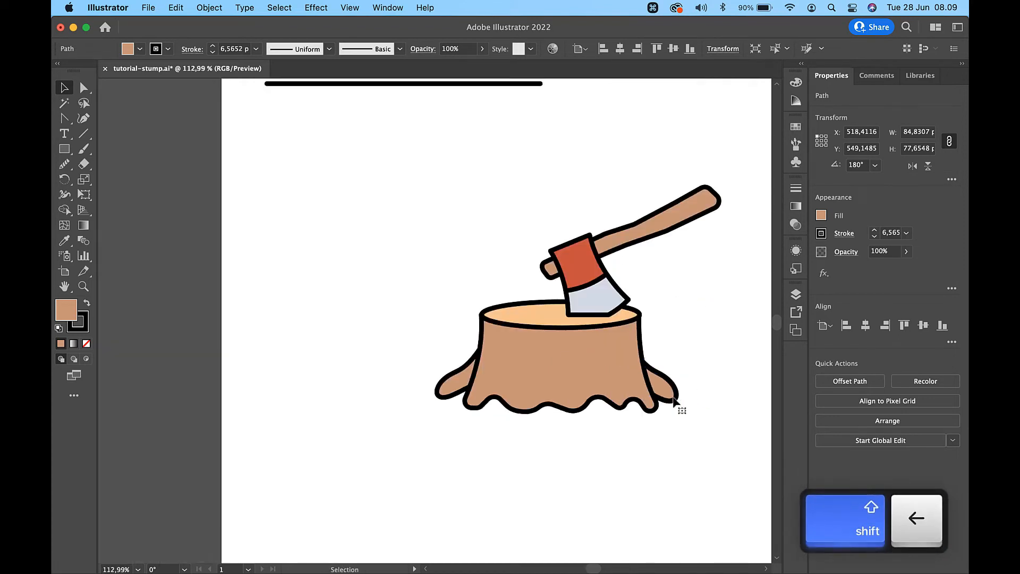
# Match the right root's fill and 6 px outline to the #C79575 swatch, and deselect it
pyautogui.press('i')
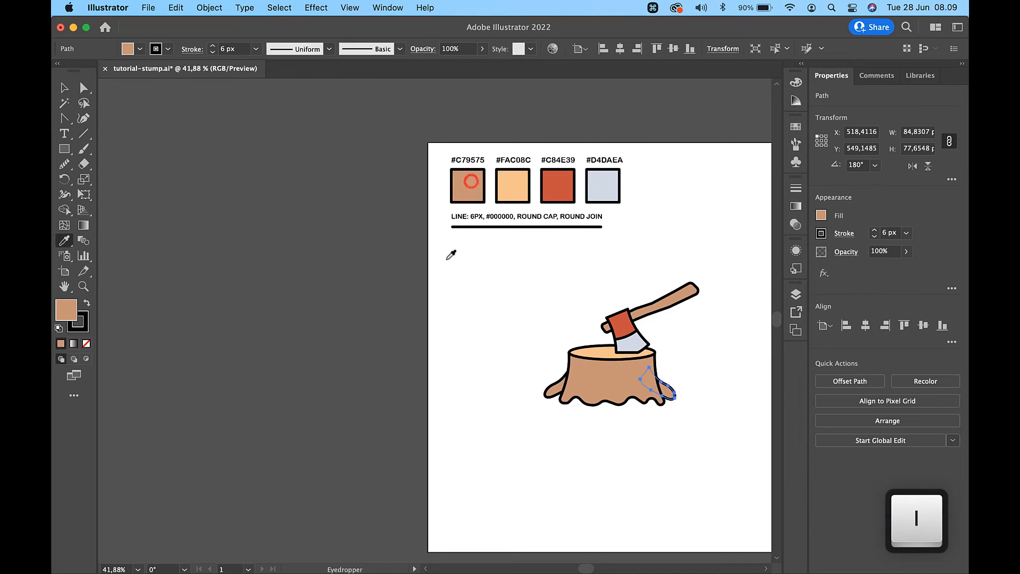
pyautogui.press('v')
pyautogui.click(431, 305)
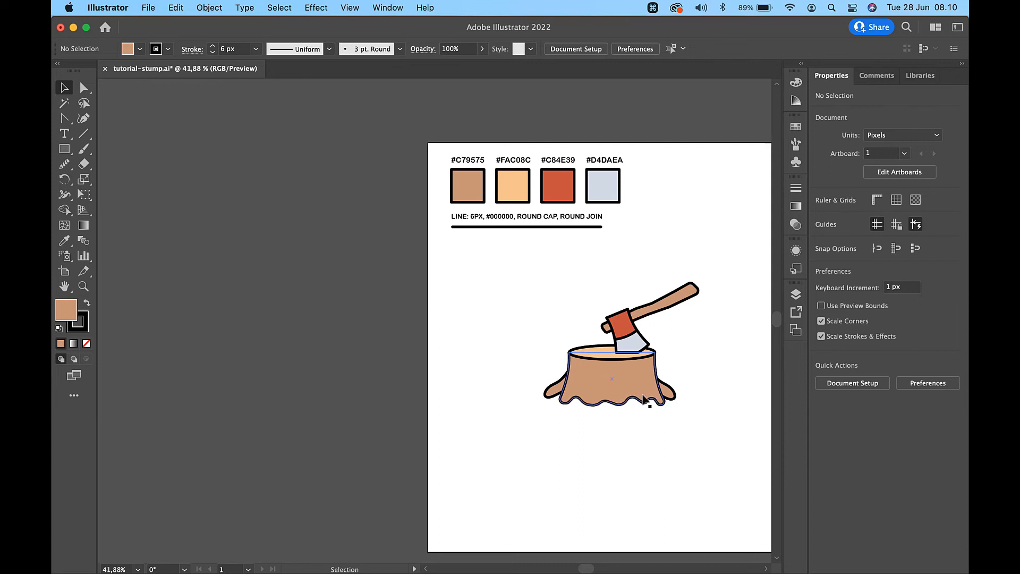
# Draw three short bark lines with the Line Segment tool, running down the stump's front from its upper rim
pyautogui.scroll(5, 644, 399)
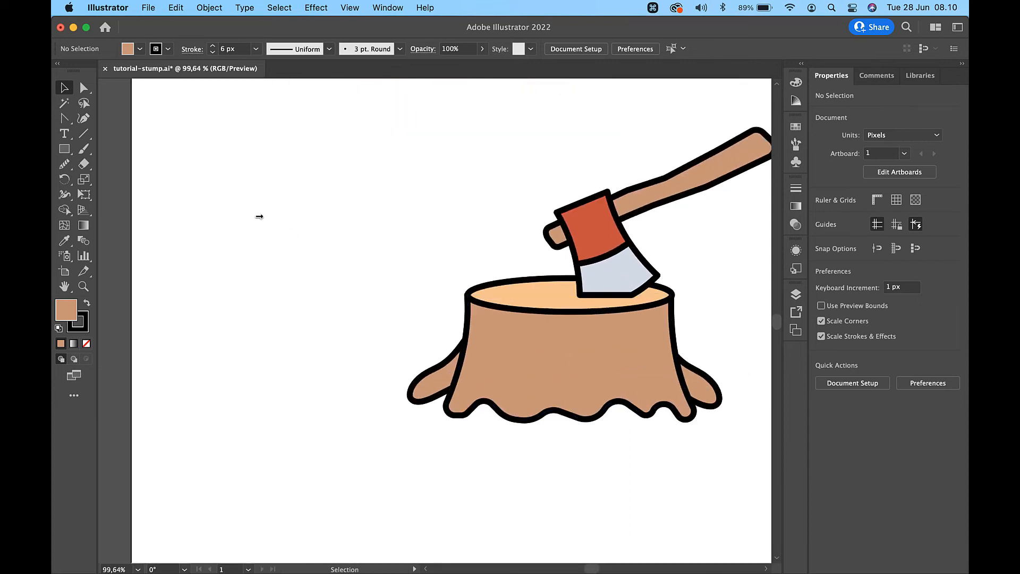
pyautogui.scroll(-4, 87, 139)
pyautogui.click(85, 135)
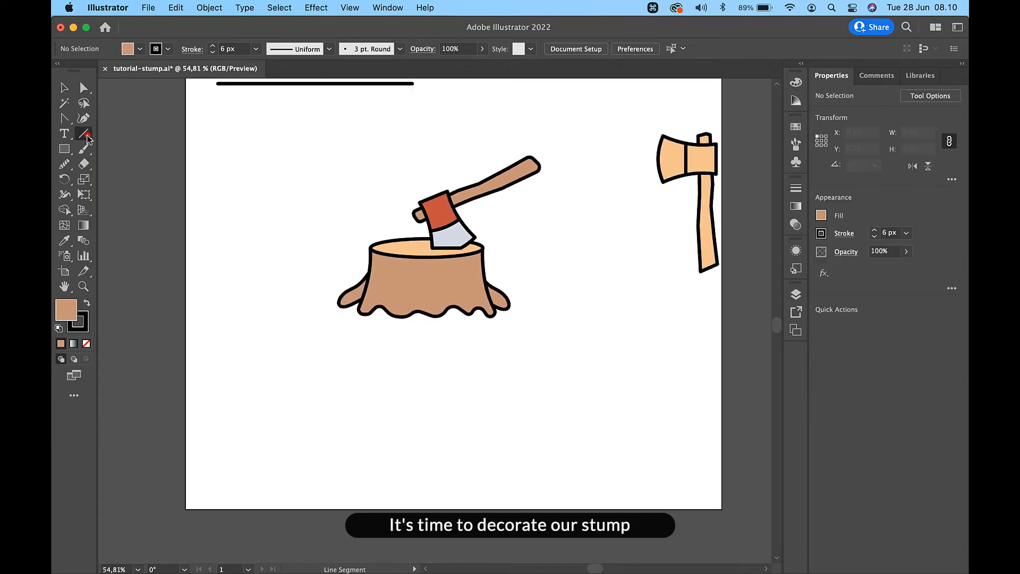
pyautogui.scroll(5, 383, 251)
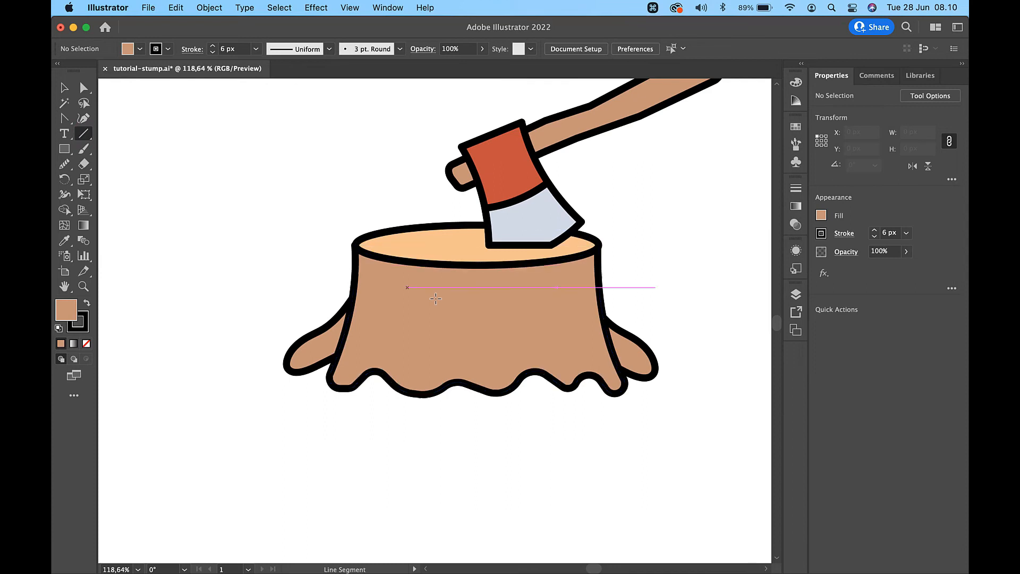
pyautogui.moveTo(403, 307); pyautogui.dragTo(408, 260)
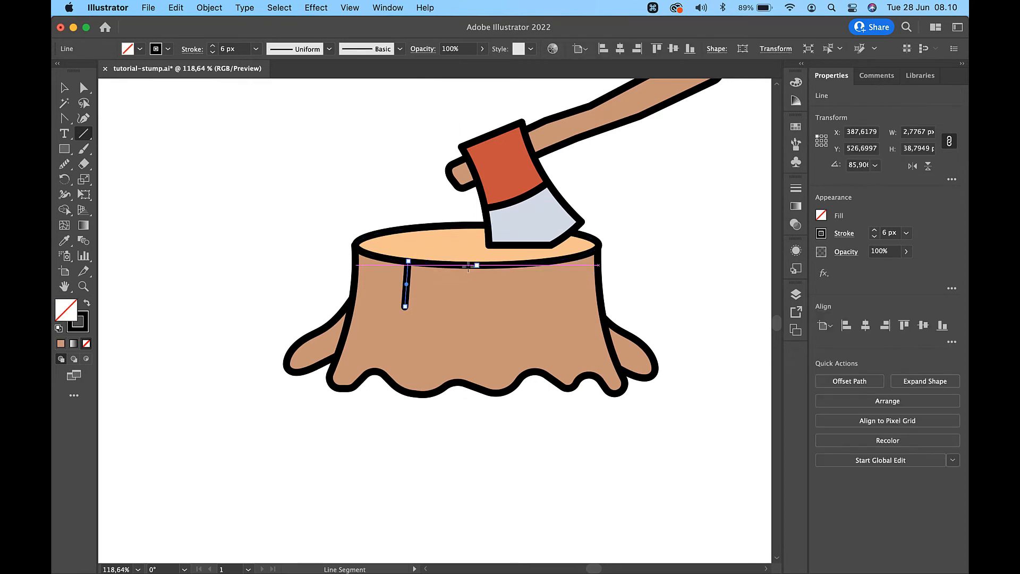
pyautogui.moveTo(468, 265); pyautogui.dragTo(467, 293)
pyautogui.press('shift')
pyautogui.moveTo(542, 263); pyautogui.dragTo(546, 304)
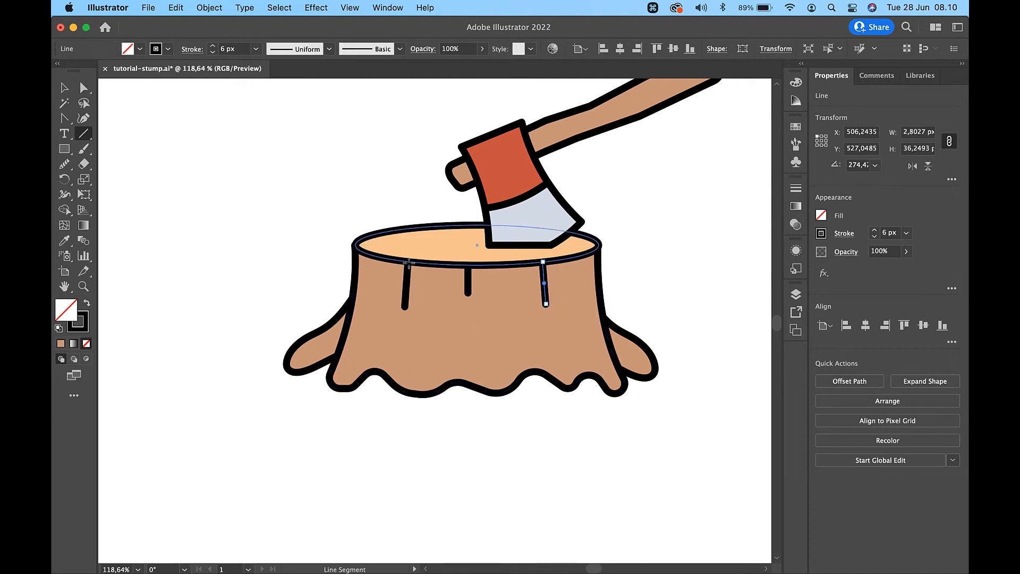
# Draw two short slanted crack lines on the stump's top face, one from the front rim and one from the back, and deselect
pyautogui.moveTo(408, 261); pyautogui.dragTo(461, 238)
pyautogui.press('v')
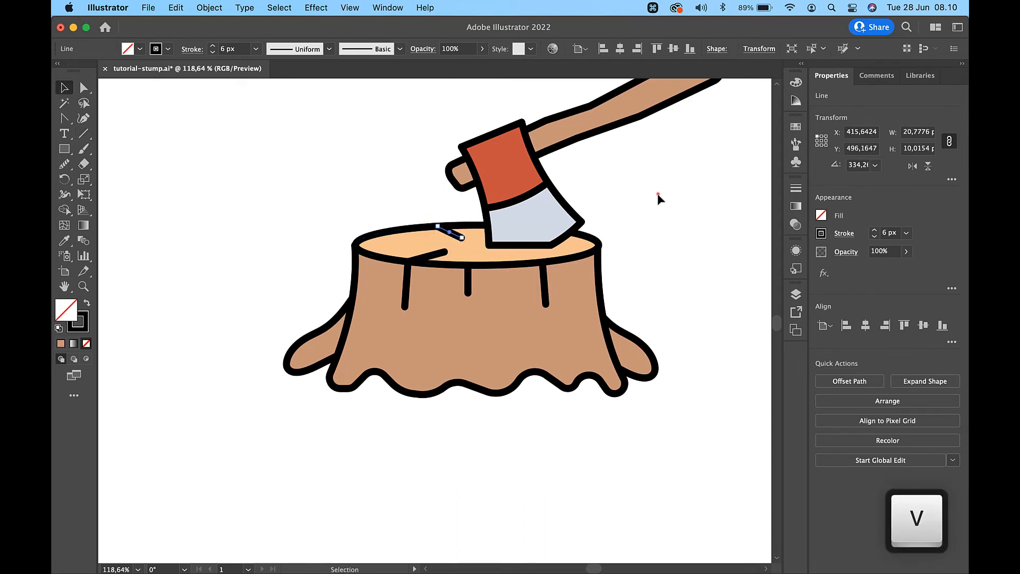
pyautogui.click(658, 194)
# Remove the stroke from the light orange ellipse on top of the stump
pyautogui.scroll(-4, 657, 193)
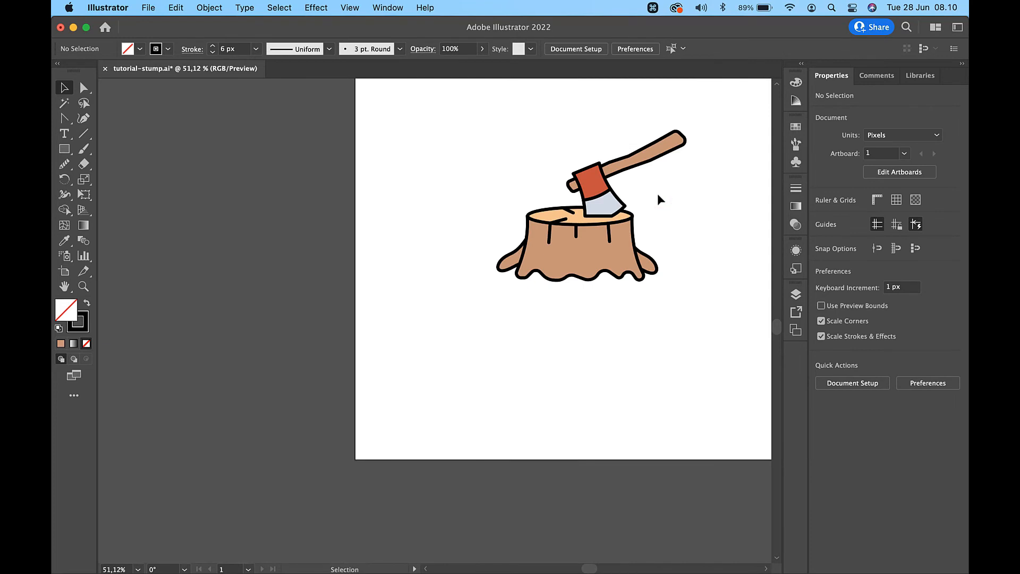
pyautogui.scroll(-3, 658, 193)
pyautogui.scroll(1, 658, 193)
pyautogui.scroll(5, 658, 193)
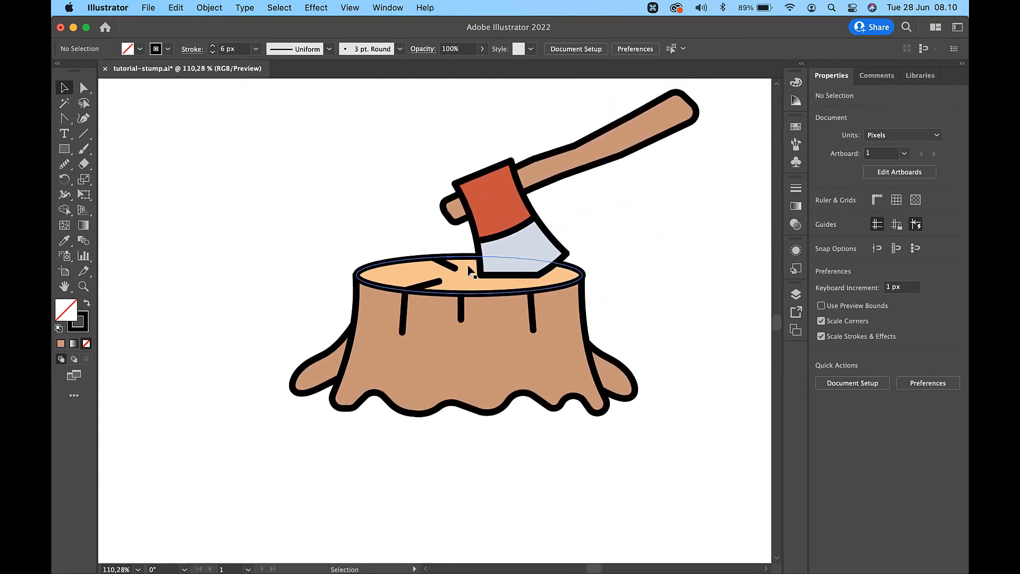
pyautogui.click(470, 271)
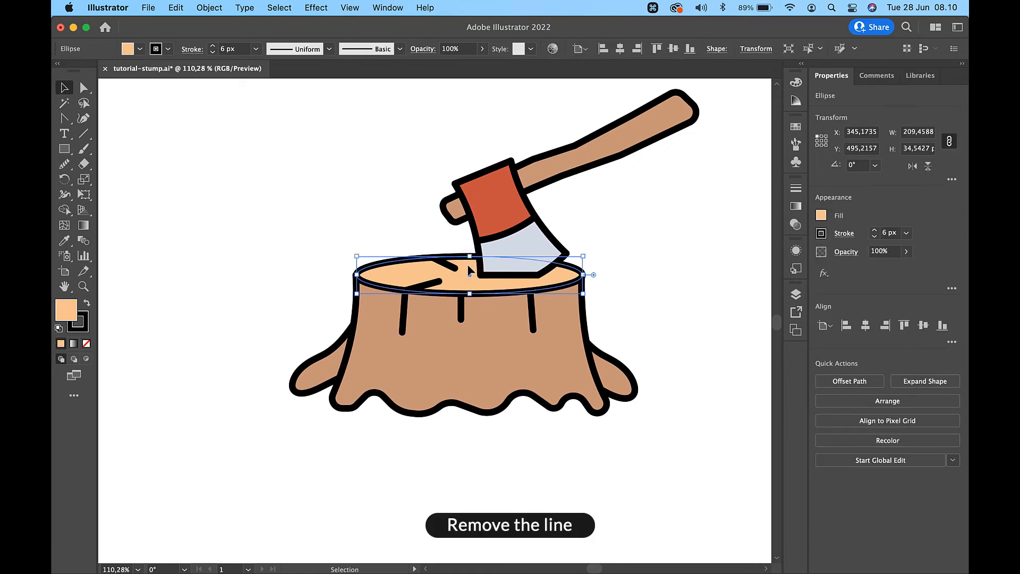
pyautogui.click(84, 327)
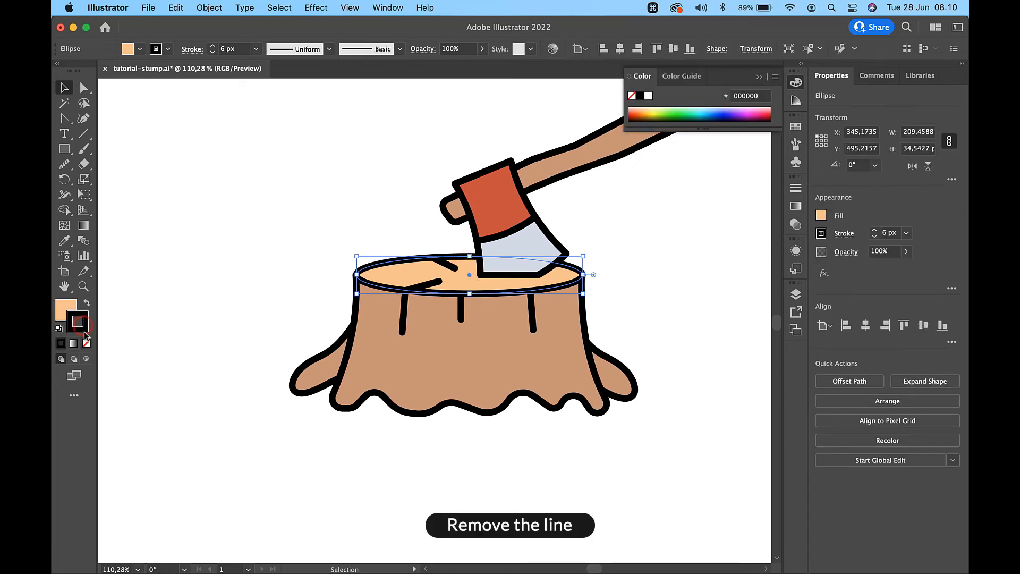
pyautogui.click(87, 345)
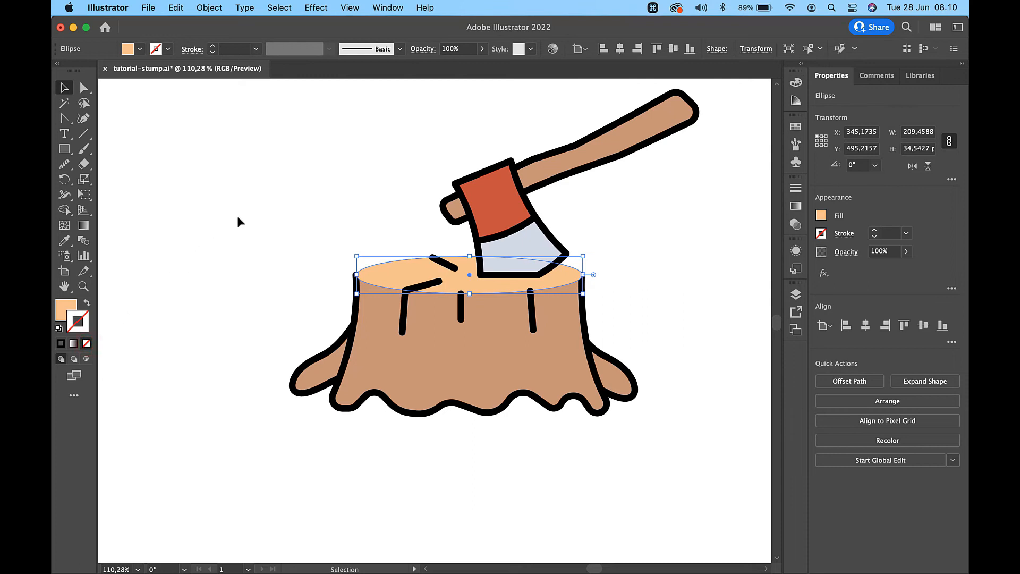
# Paste a copy of the top ellipse in front of the original and offset it 30 px left and 20 px up
pyautogui.press('super+c')
pyautogui.press('super+f')
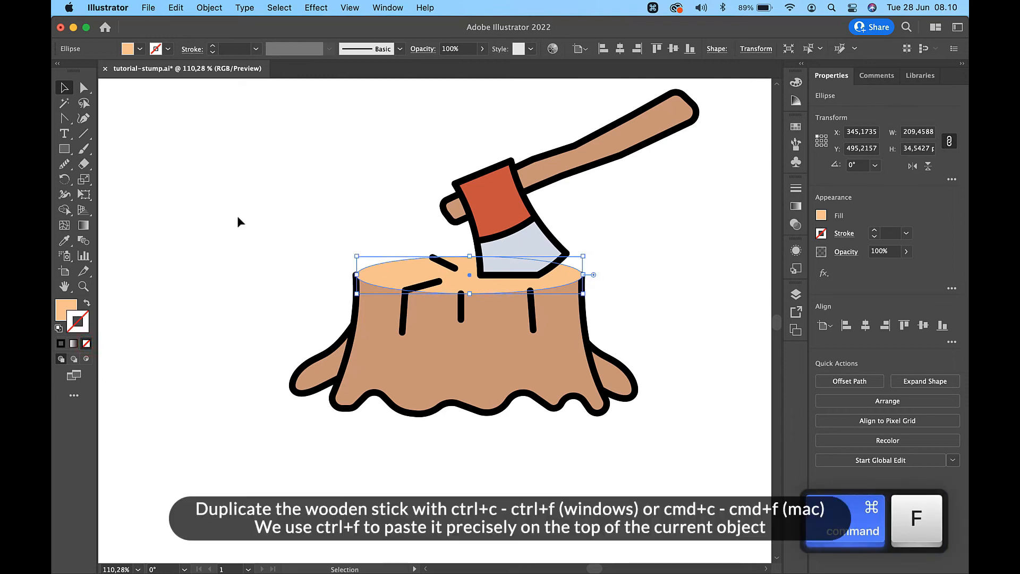
pyautogui.hotkey('shift', 'Left')
pyautogui.hotkey('shift', 'Left')
pyautogui.hotkey('shift', 'Left')
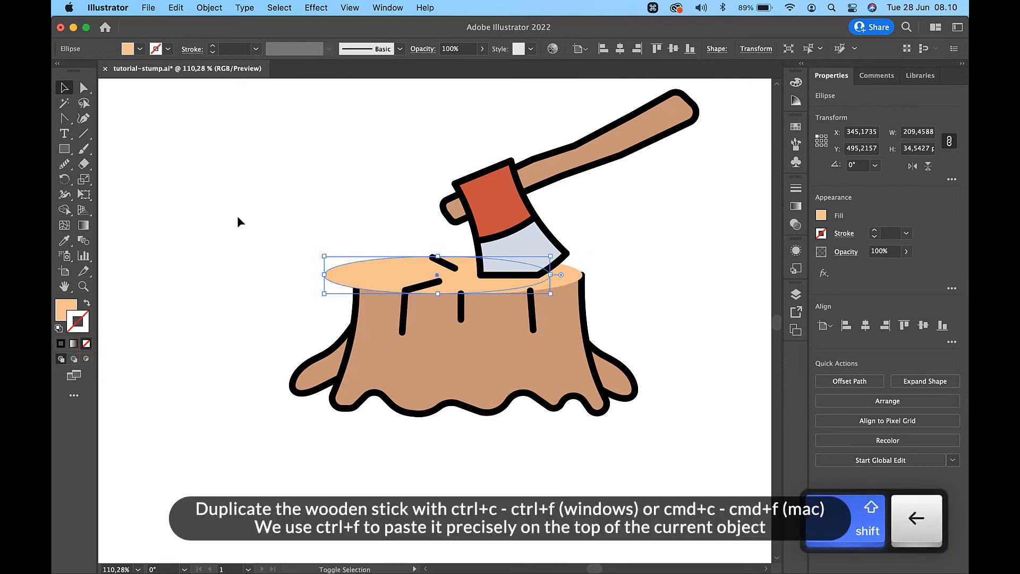
pyautogui.hotkey('shift', 'Up')
pyautogui.hotkey('shift', 'Up')
pyautogui.hotkey('shift', 'Down')
pyautogui.hotkey('shift', 'Down')
pyautogui.hotkey('shift', 'Up')
pyautogui.hotkey('shift', 'Up')
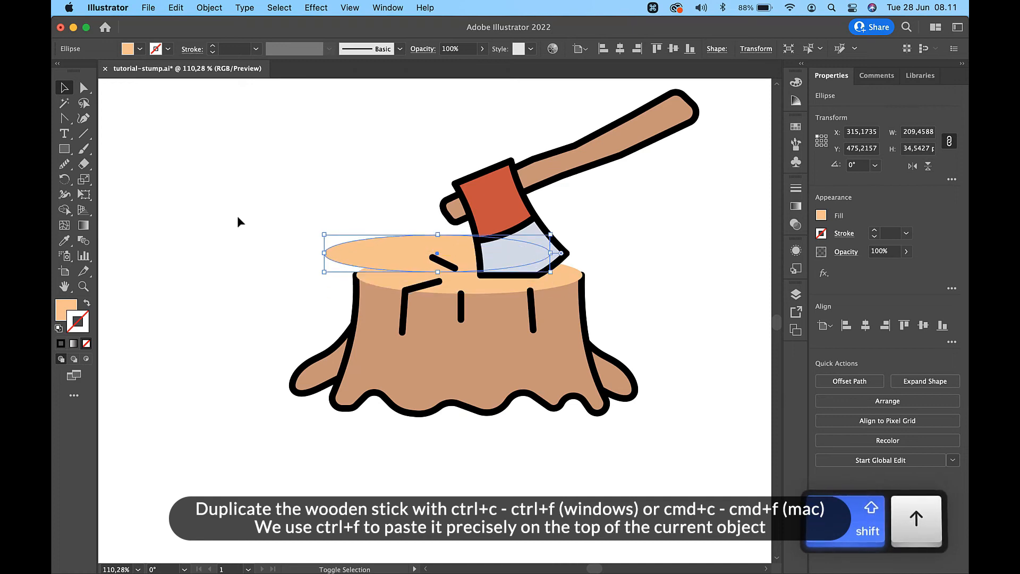
# Give the ellipse copy the sample line's 6 px black stroke and no fill using the Eyedropper
pyautogui.press('i')
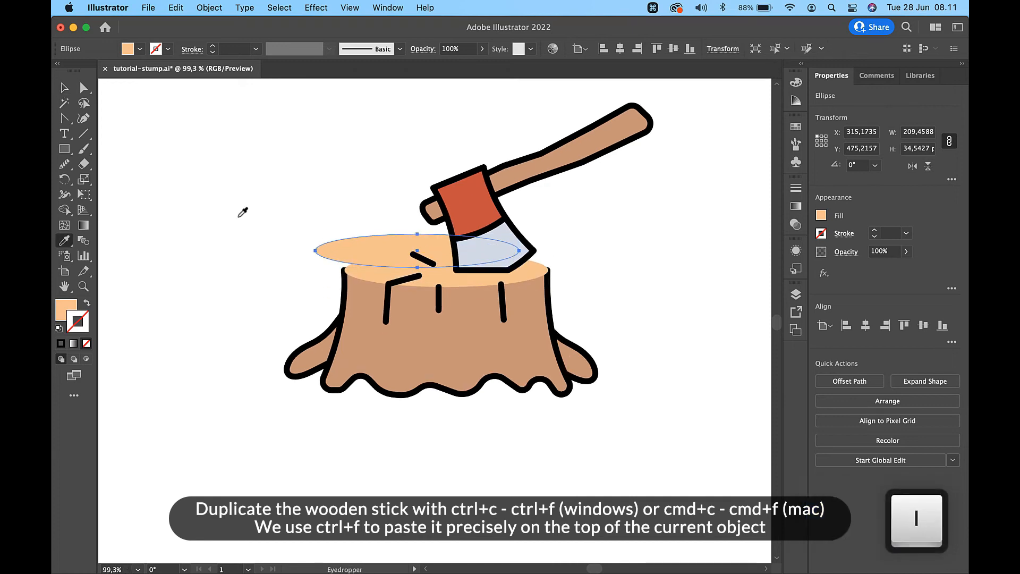
pyautogui.scroll(3, 239, 212)
pyautogui.click(218, 139)
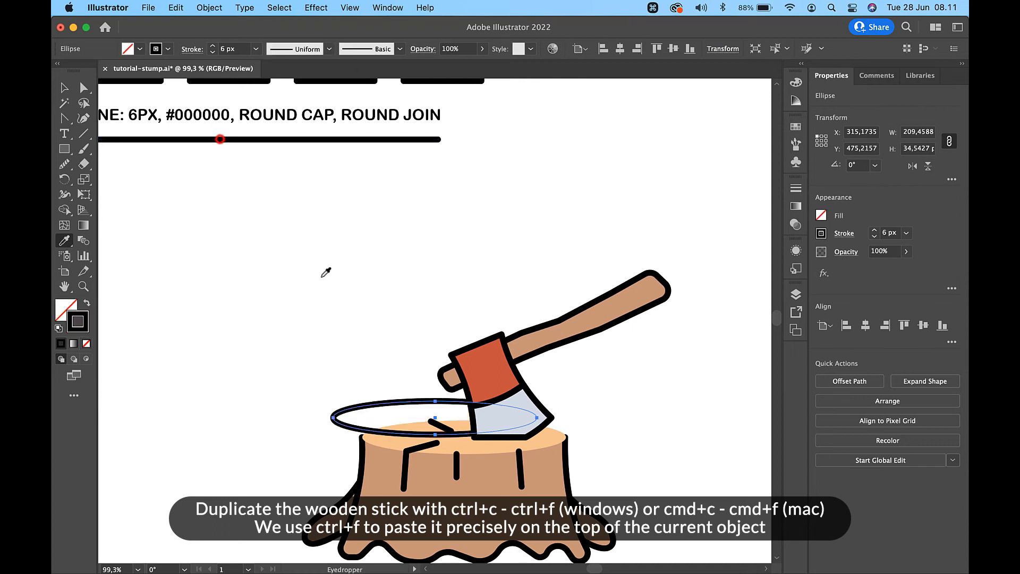
pyautogui.scroll(3, 338, 291)
# Move the outlined ellipse 30 px right and 20 px down, exactly over the filled ellipse
pyautogui.press('v')
pyautogui.hotkey('shift', 'Right')
pyautogui.hotkey('shift', 'Right')
pyautogui.hotkey('shift', 'Right')
pyautogui.hotkey('shift', 'Right')
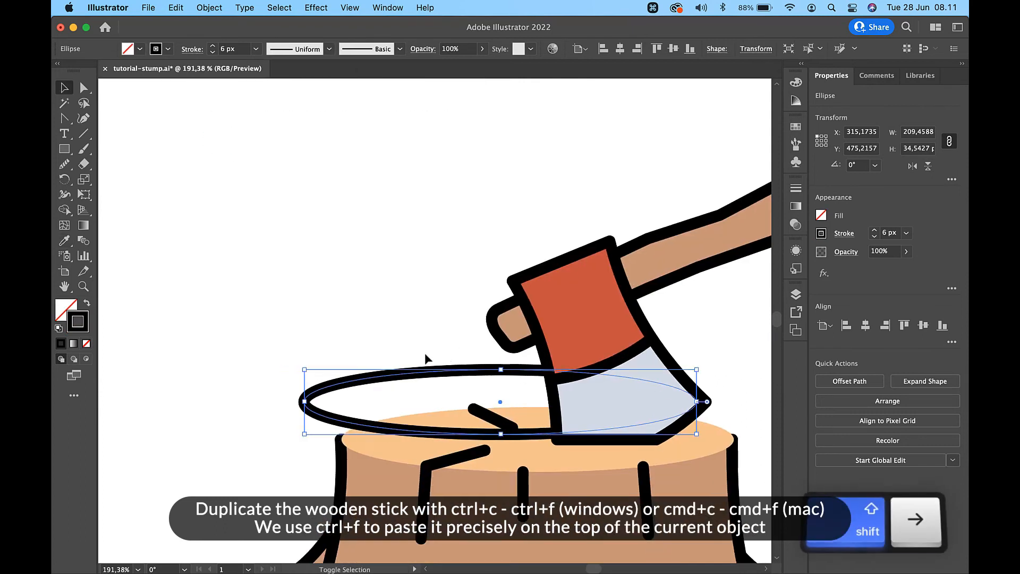
pyautogui.hotkey('shift', 'Down')
pyautogui.hotkey('shift', 'Down')
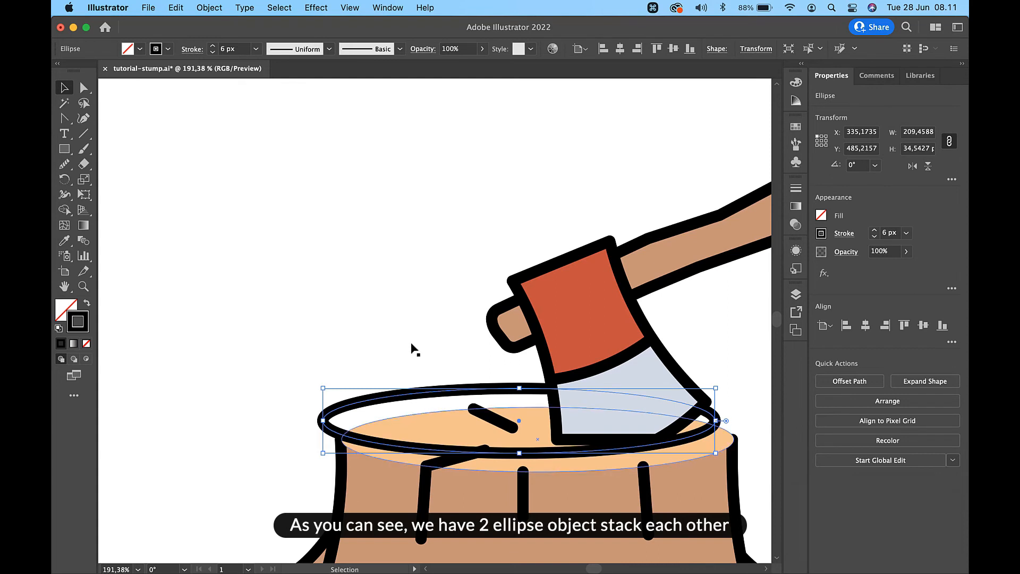
pyautogui.hotkey('shift', 'Right')
pyautogui.hotkey('shift', 'Down')
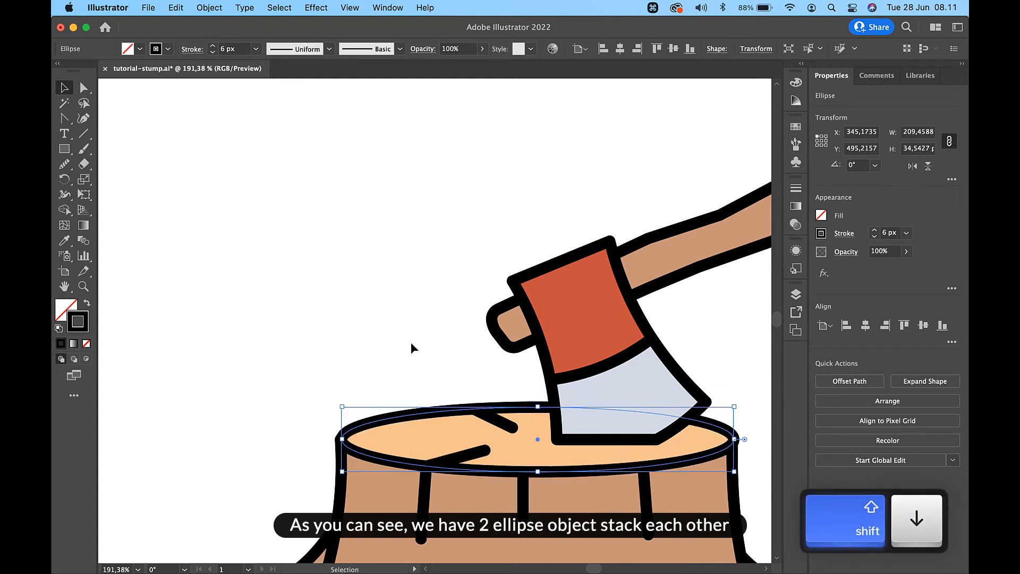
# Add anchor points to the outlined ellipse's back edge on both sides of the axe blade
pyautogui.click(464, 340)
pyautogui.scroll(-3, 465, 339)
pyautogui.hscroll(3, 465, 340)
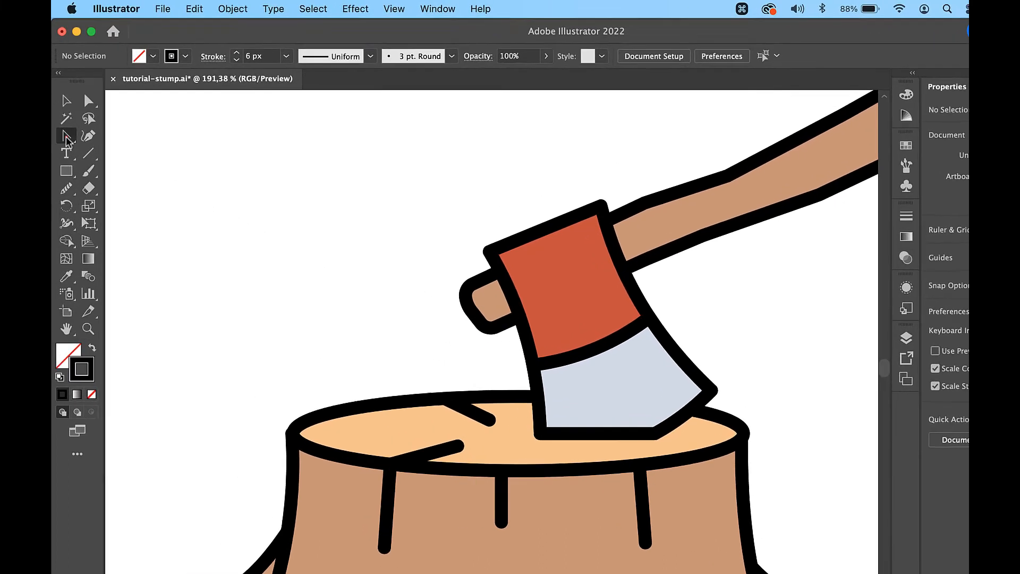
pyautogui.click(64, 118)
pyautogui.click(126, 223)
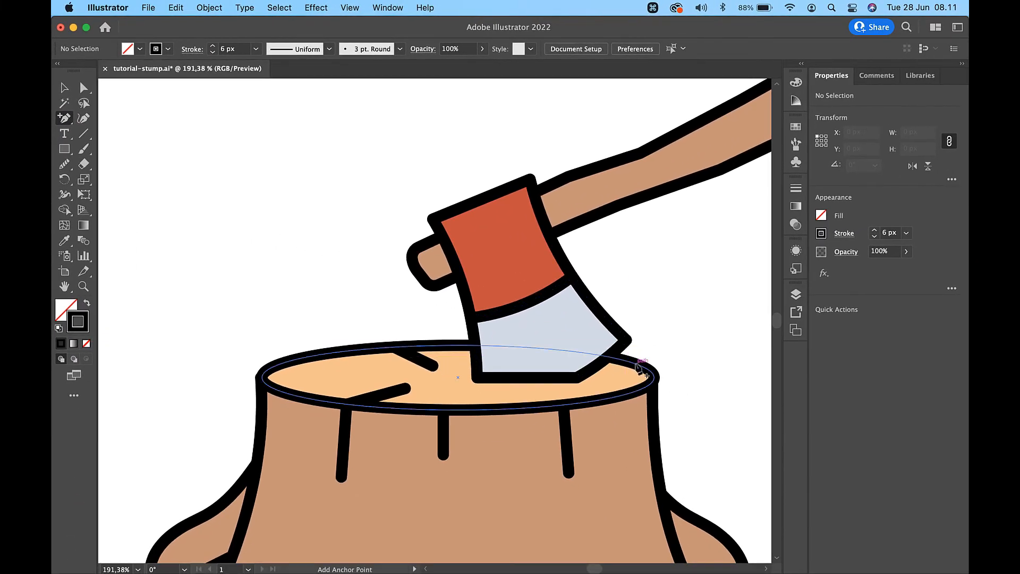
pyautogui.click(636, 363)
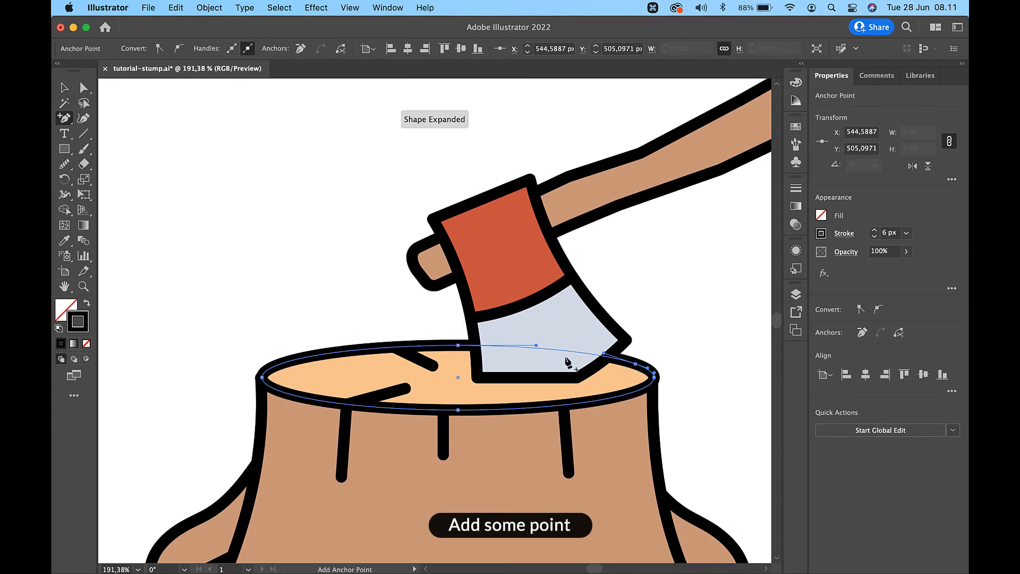
pyautogui.click(450, 346)
# Delete the ellipse outline segment running behind the axe blade, using the Anchor Point tool
pyautogui.hotkey('shift', 'c')
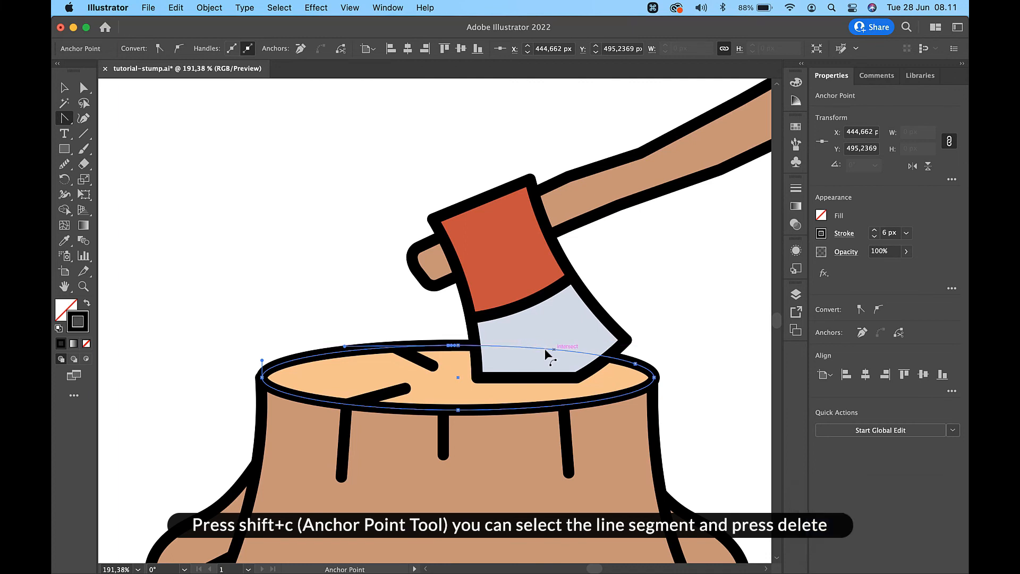
pyautogui.click(544, 349)
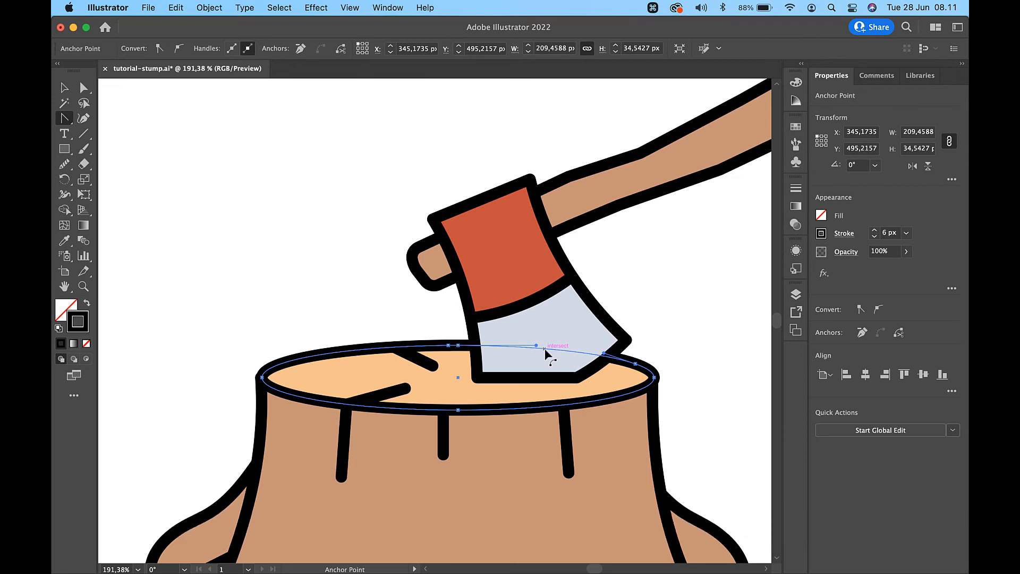
pyautogui.press('BackSpace')
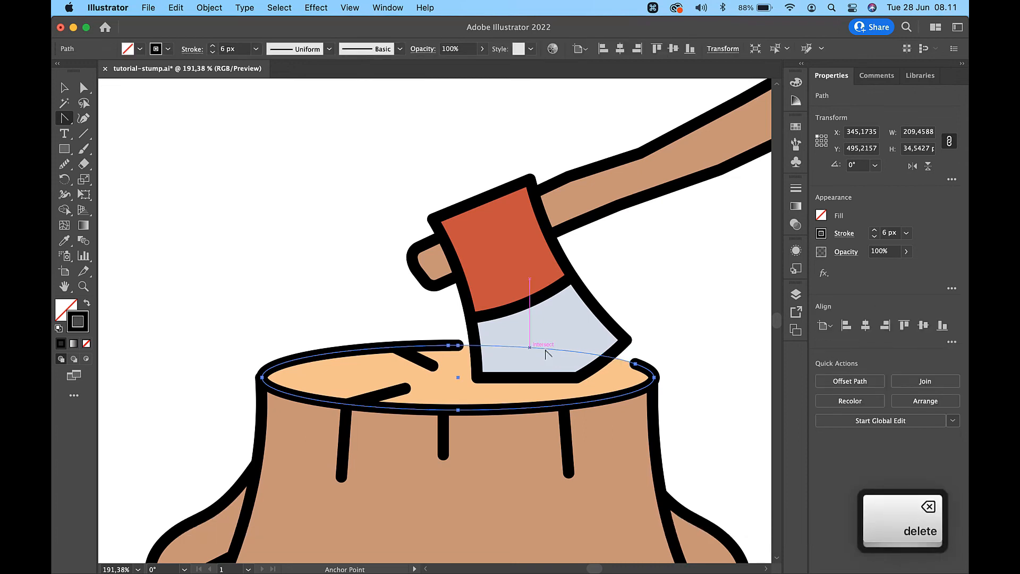
# Widen the gap in the stump's rim outline by deleting its end anchor point just left of the axe blade
pyautogui.press('BackSpace')
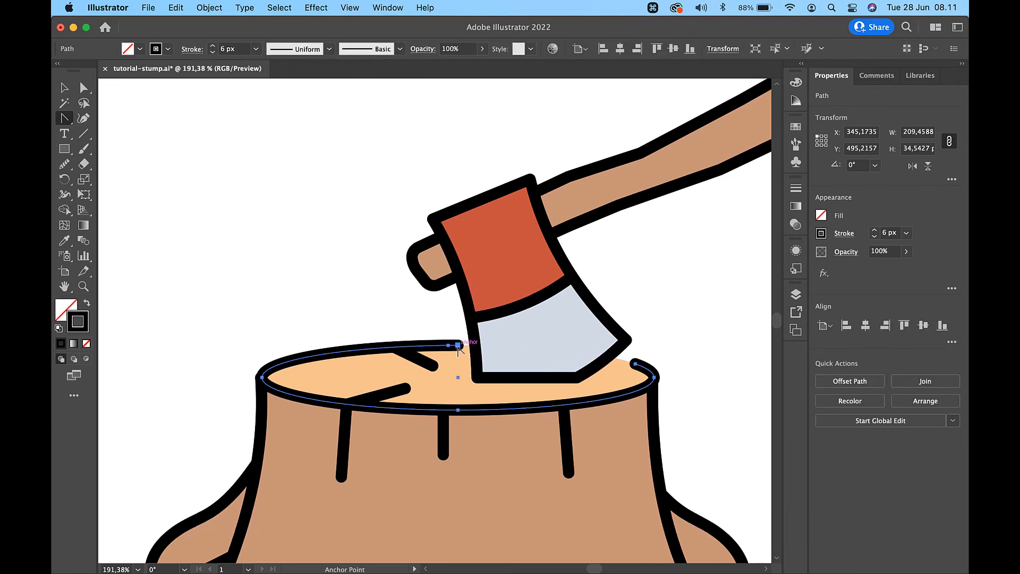
pyautogui.press('a')
pyautogui.click(459, 346)
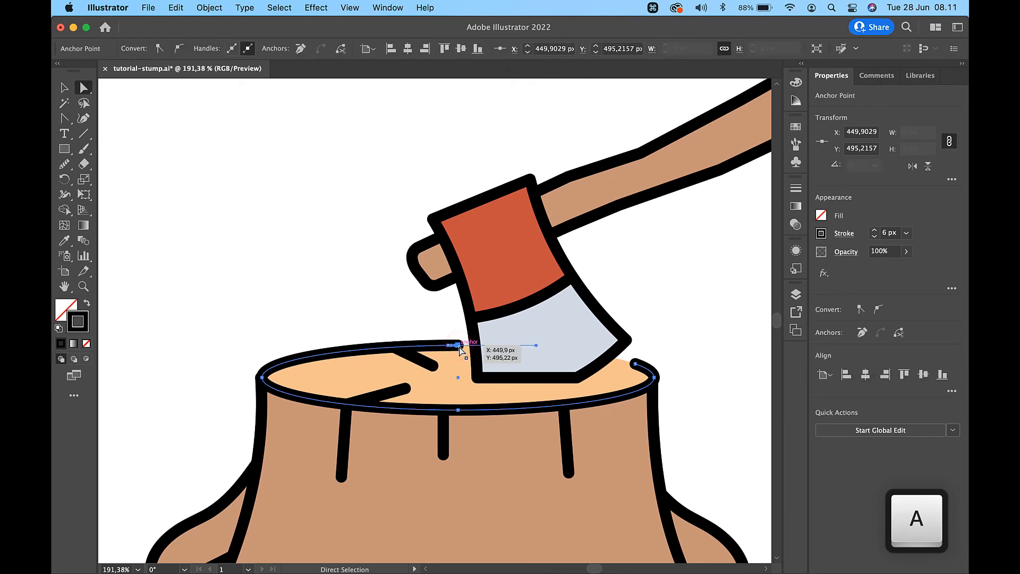
pyautogui.press('BackSpace')
pyautogui.click(340, 297)
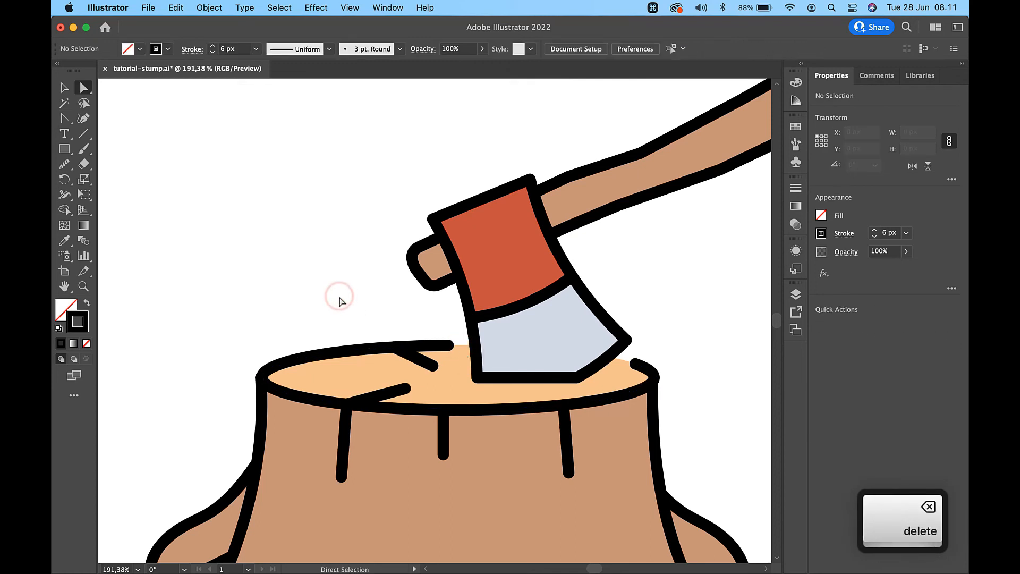
# Offset the axe head's red path by -10 px with Miter joins and a miter limit of 4
pyautogui.scroll(-6, 339, 300)
pyautogui.scroll(3, 341, 300)
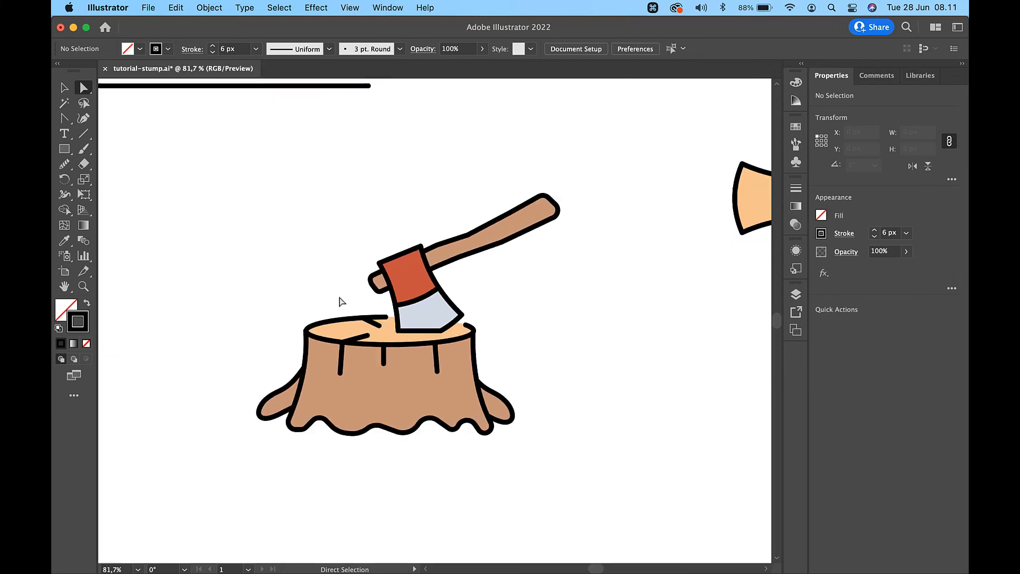
pyautogui.click(63, 87)
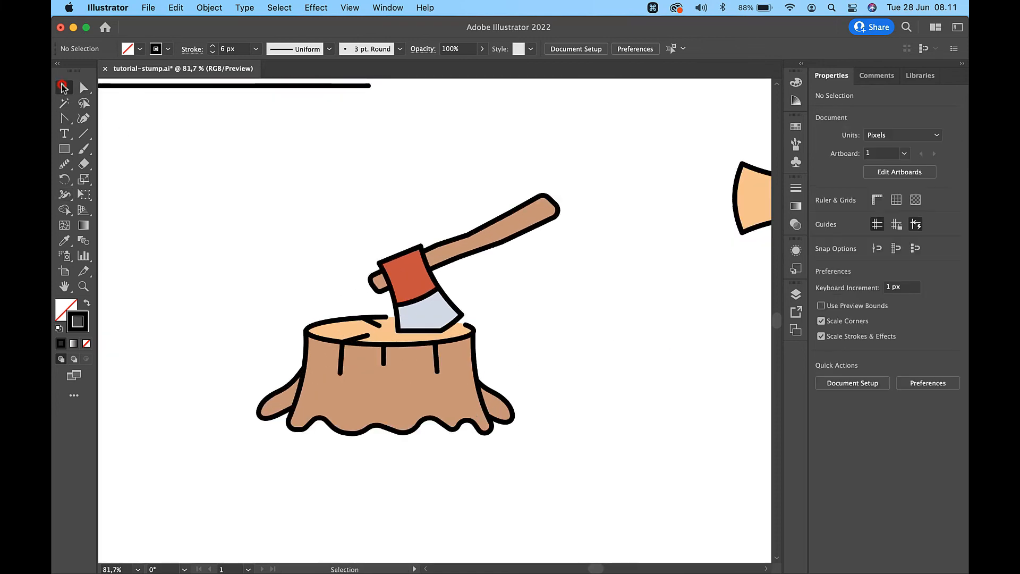
pyautogui.scroll(-2, 436, 203)
pyautogui.scroll(3, 436, 207)
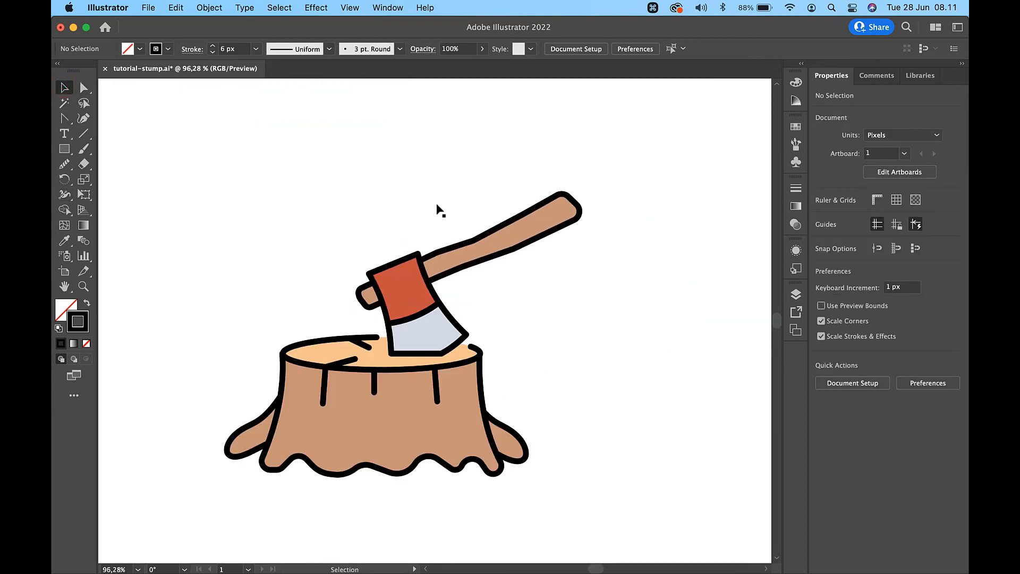
pyautogui.click(413, 288)
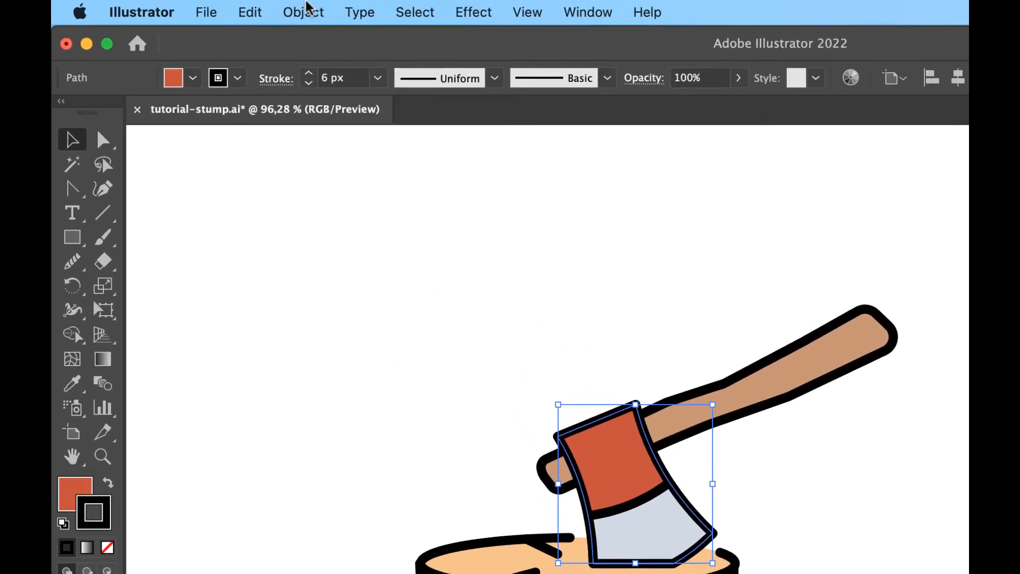
pyautogui.click(209, 8)
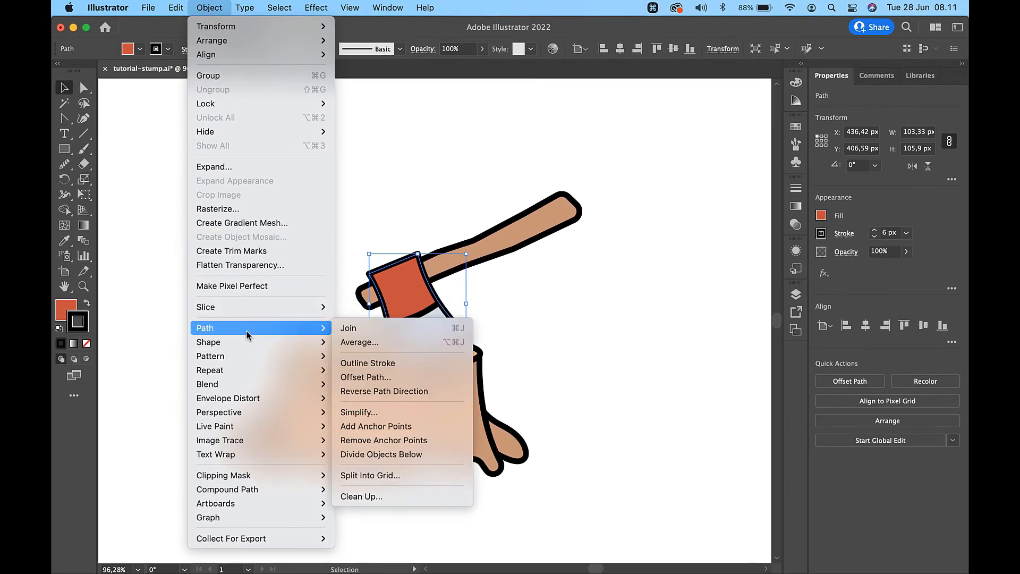
pyautogui.moveTo(308, 328)
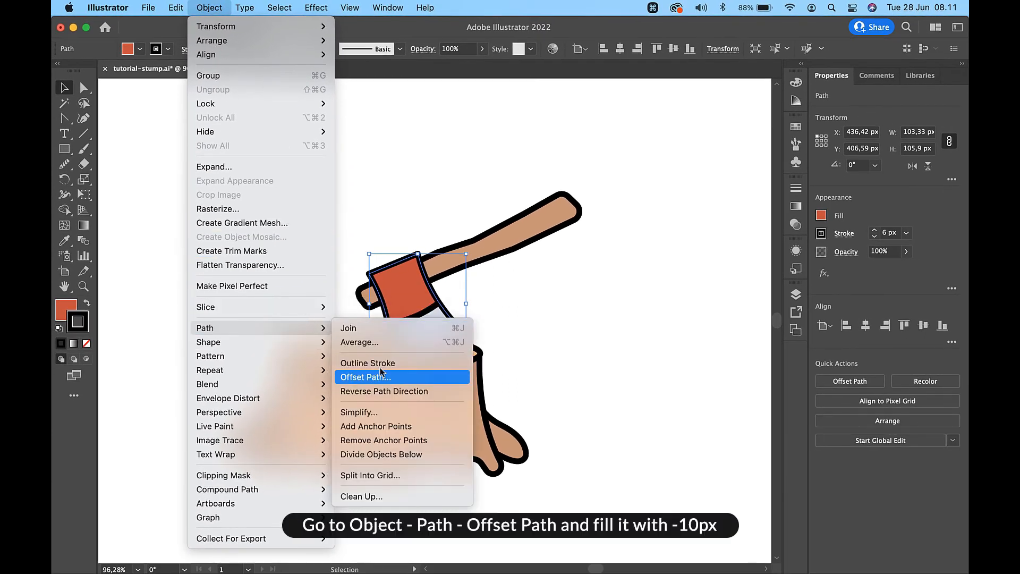
pyautogui.click(396, 378)
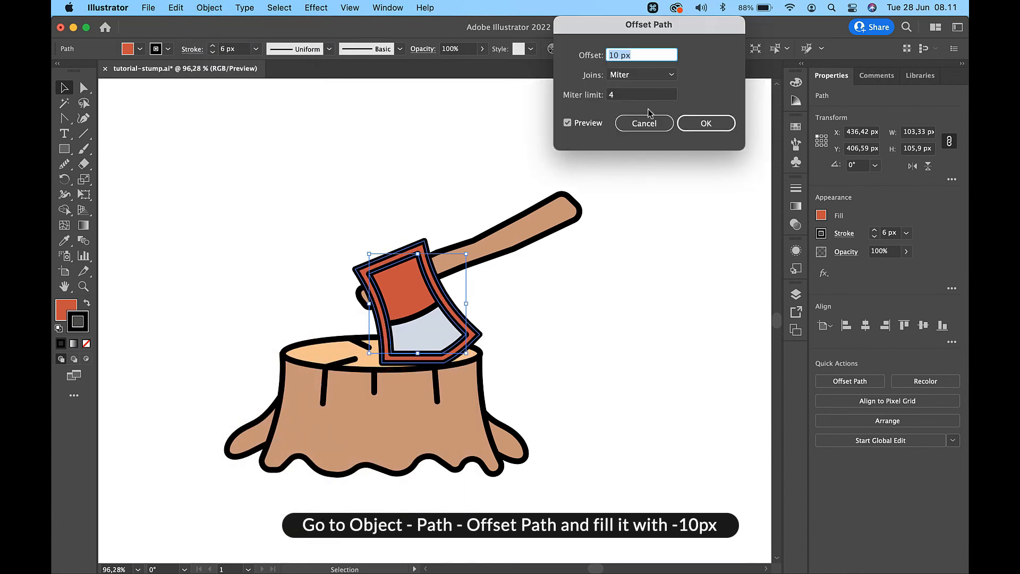
pyautogui.write('-10')
pyautogui.click(720, 120)
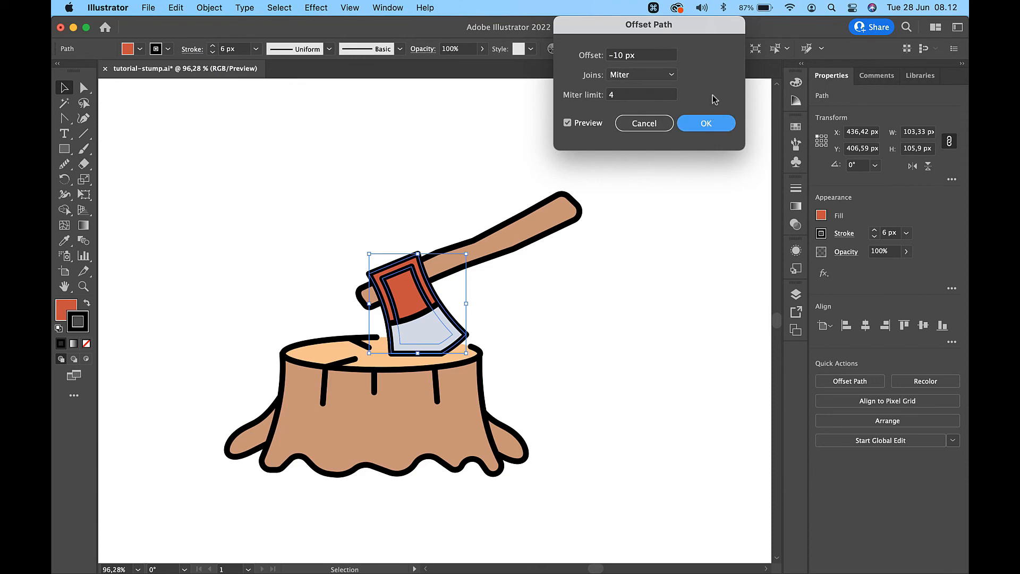
pyautogui.click(711, 124)
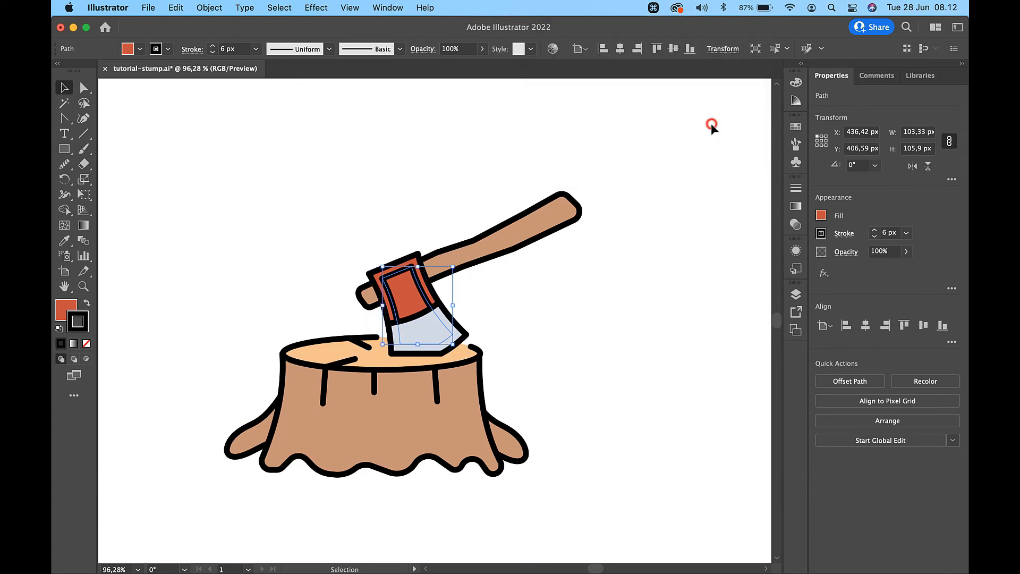
# Remove the fill of the inner offset path and set its stroke color to ffffff
pyautogui.click(71, 309)
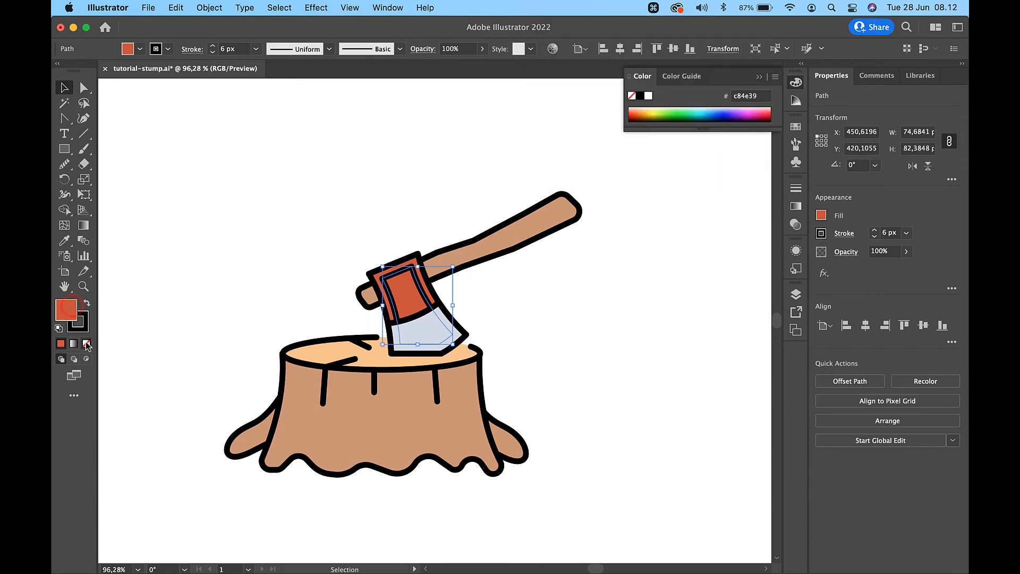
pyautogui.click(87, 343)
pyautogui.click(83, 325)
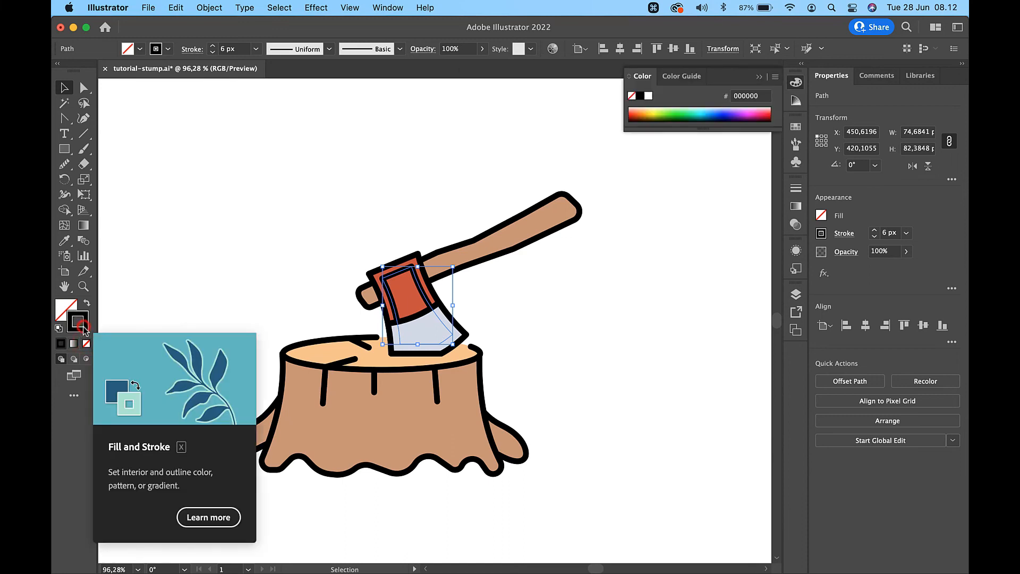
pyautogui.doubleClick(84, 328)
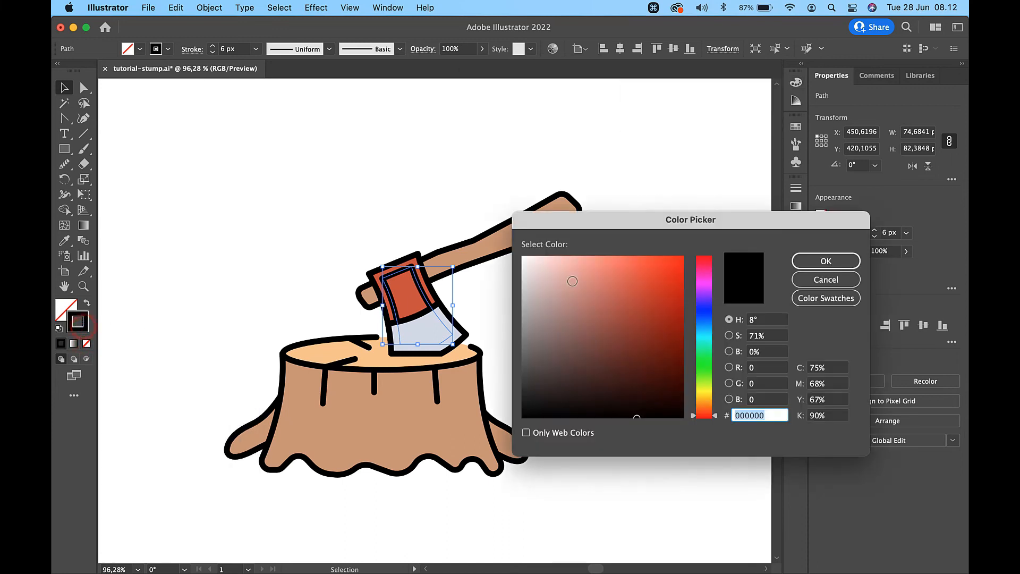
pyautogui.write('ffffff')
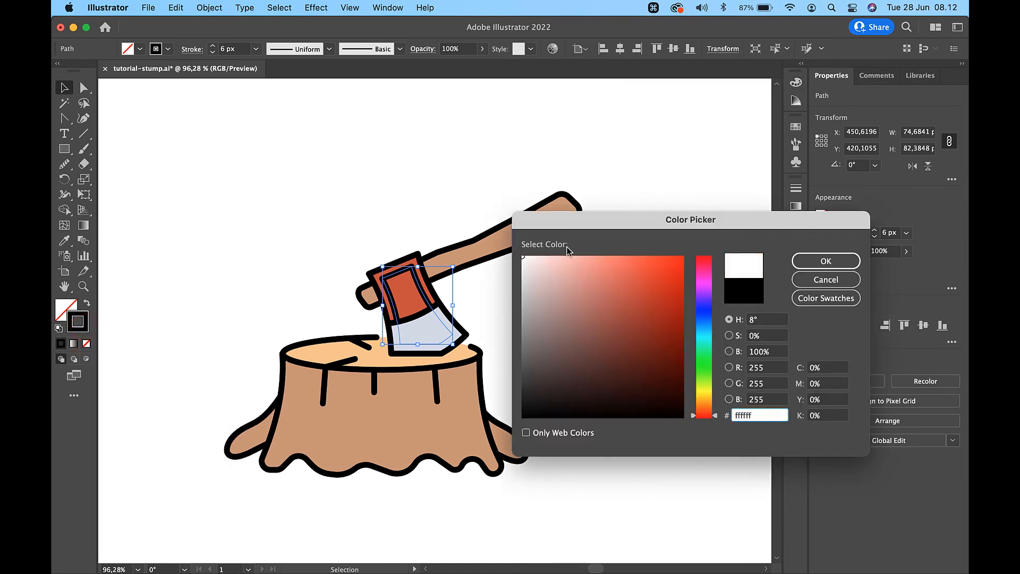
pyautogui.click(813, 261)
pyautogui.click(566, 299)
# Add anchor points on the white outline's top edge and upper left edge, and delete the short left-edge segment between two of them
pyautogui.scroll(10, 386, 267)
pyautogui.press('=')
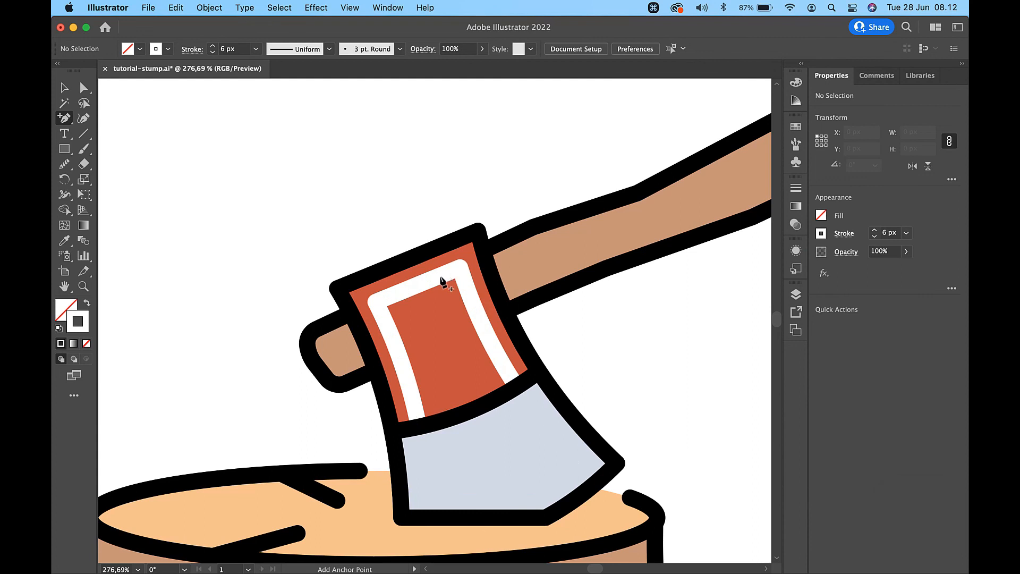
pyautogui.click(429, 280)
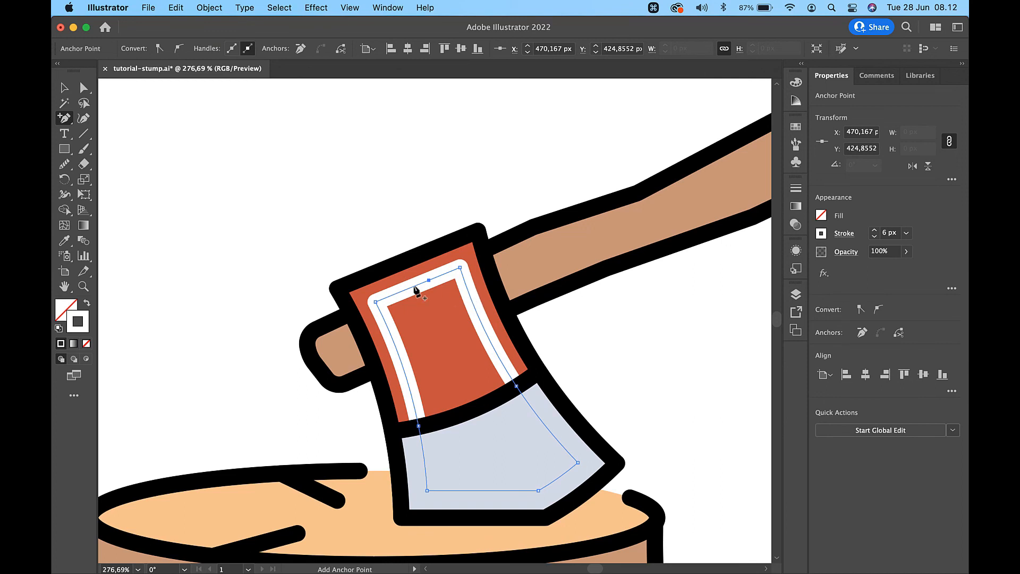
pyautogui.hotkey('ctrl', 'z')
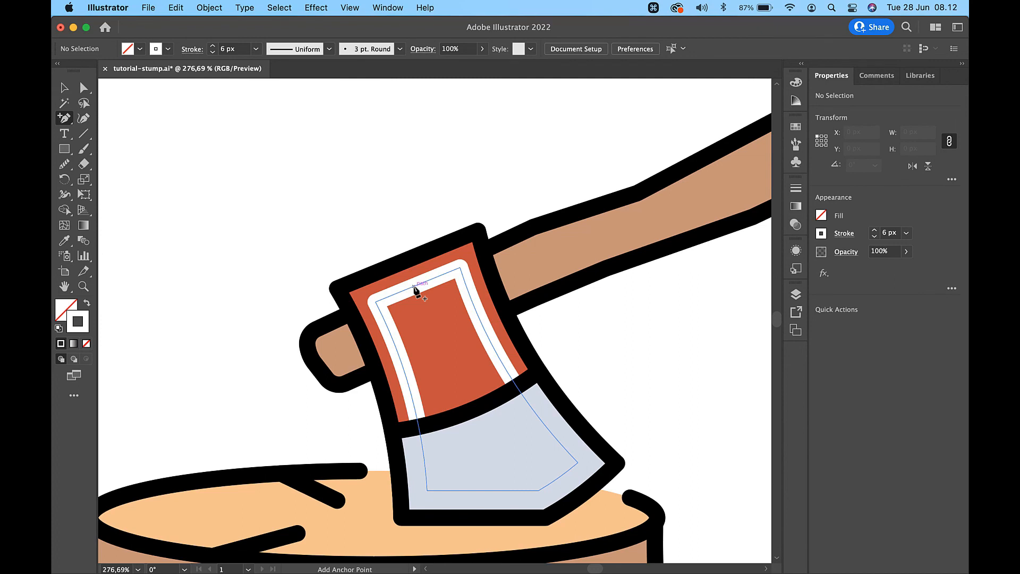
pyautogui.click(414, 286)
pyautogui.click(383, 317)
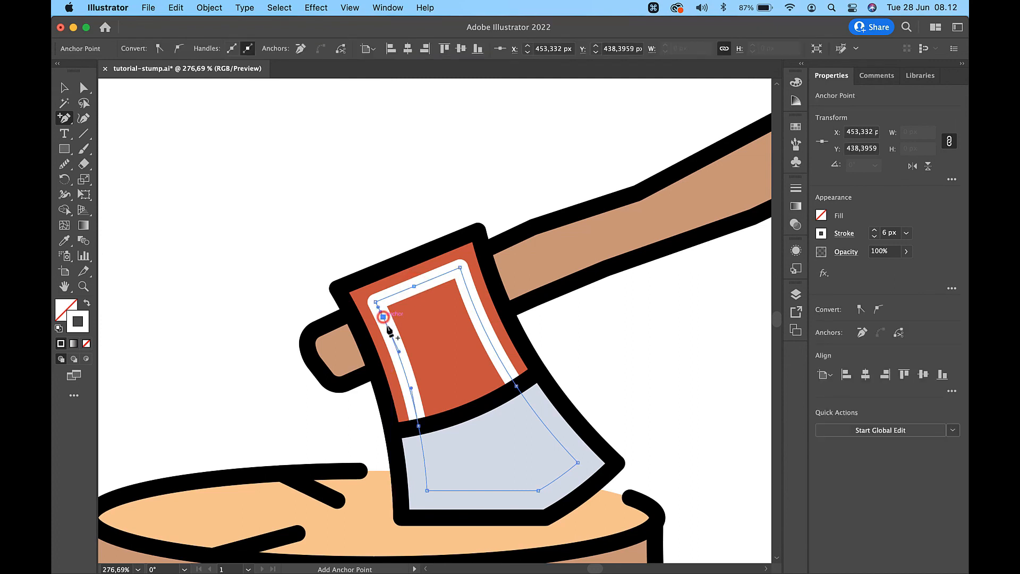
pyautogui.click(396, 347)
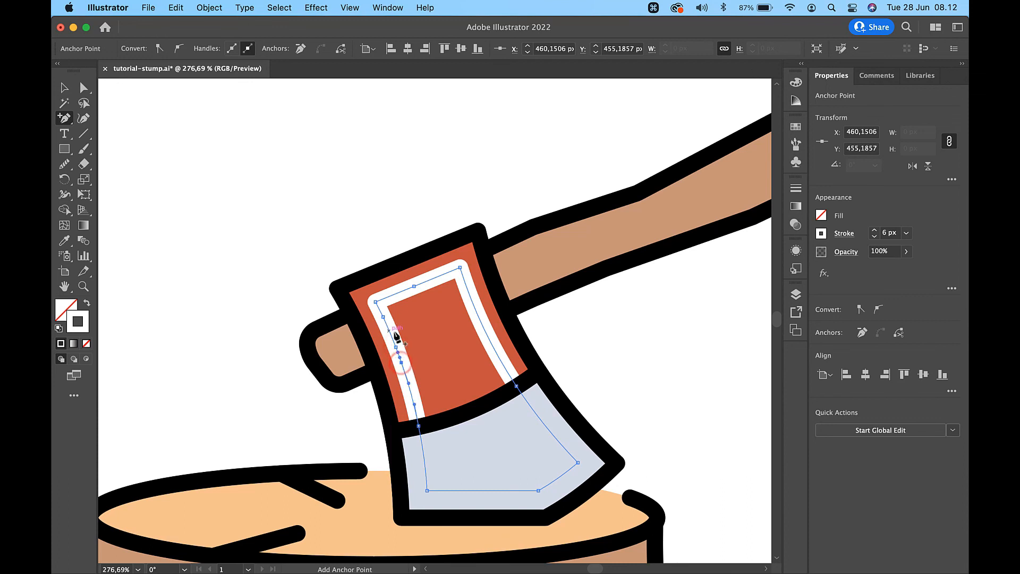
pyautogui.hotkey('shift', 'c')
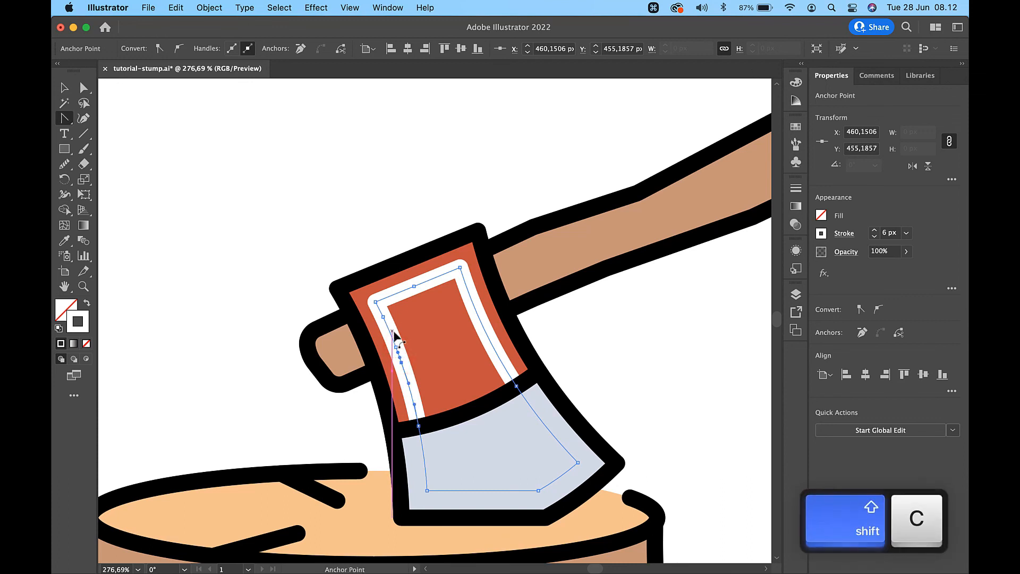
pyautogui.press('BackSpace')
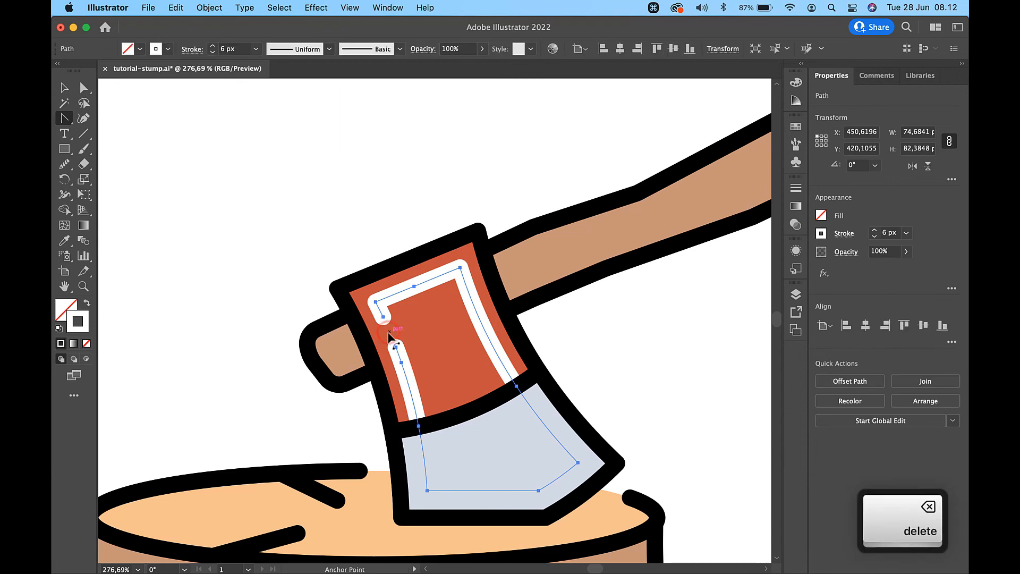
# Delete the rest of the white outline, keeping only the top-left corner piece and the short dash below it
pyautogui.press('a')
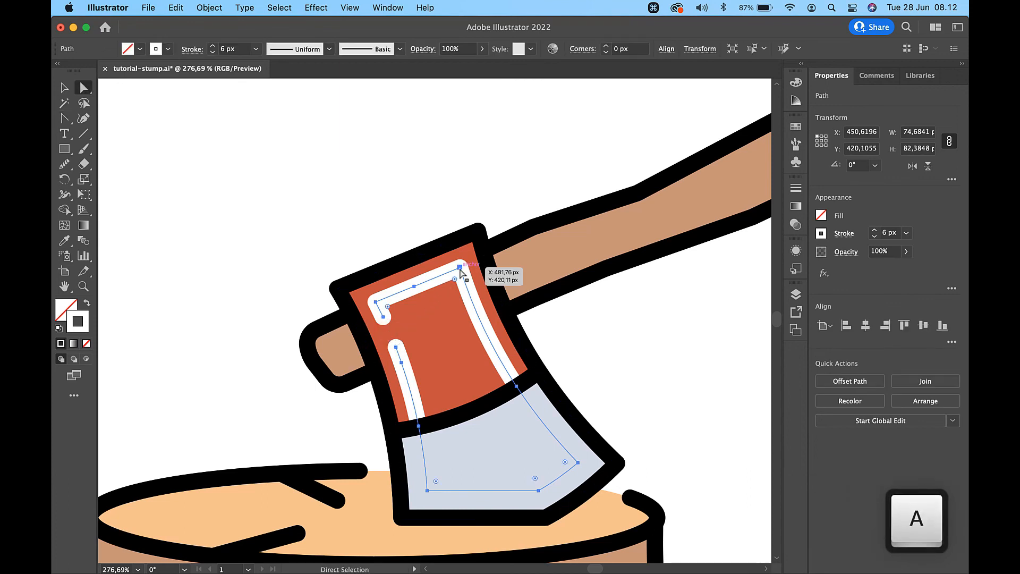
pyautogui.click(459, 267)
pyautogui.press('BackSpace')
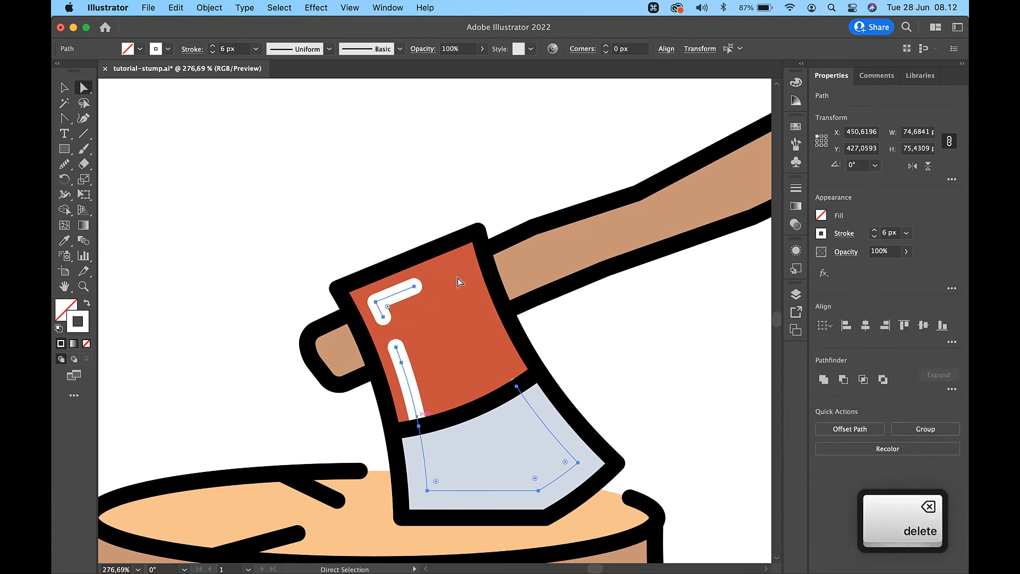
pyautogui.click(420, 425)
pyautogui.press('BackSpace')
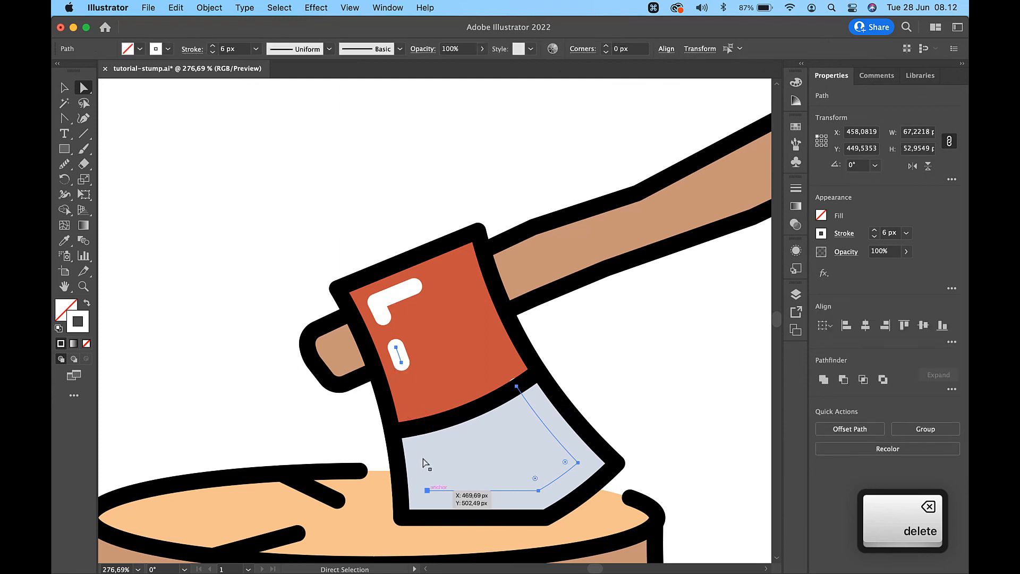
pyautogui.click(425, 490)
# Set the opacity of both white highlight pieces on the red axe head to 70%
pyautogui.press('v')
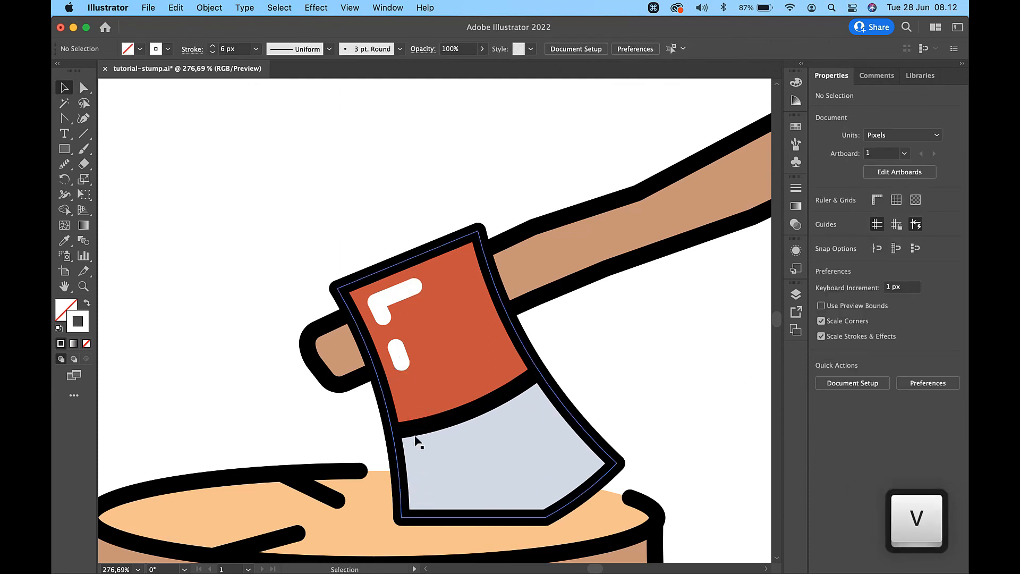
pyautogui.click(400, 358)
pyautogui.keyDown('shift'); pyautogui.click(398, 290); pyautogui.keyUp('shift')
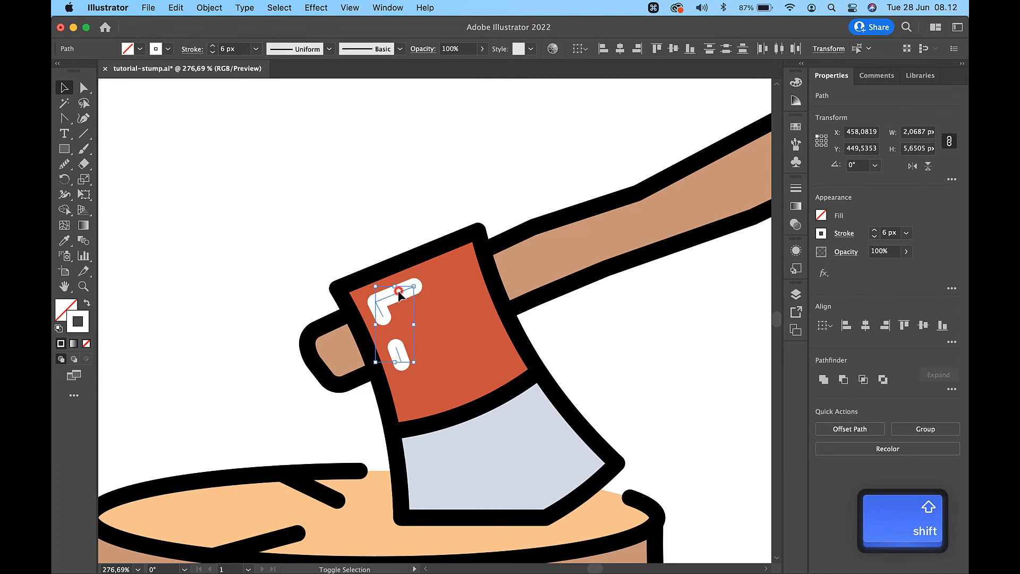
pyautogui.click(886, 251)
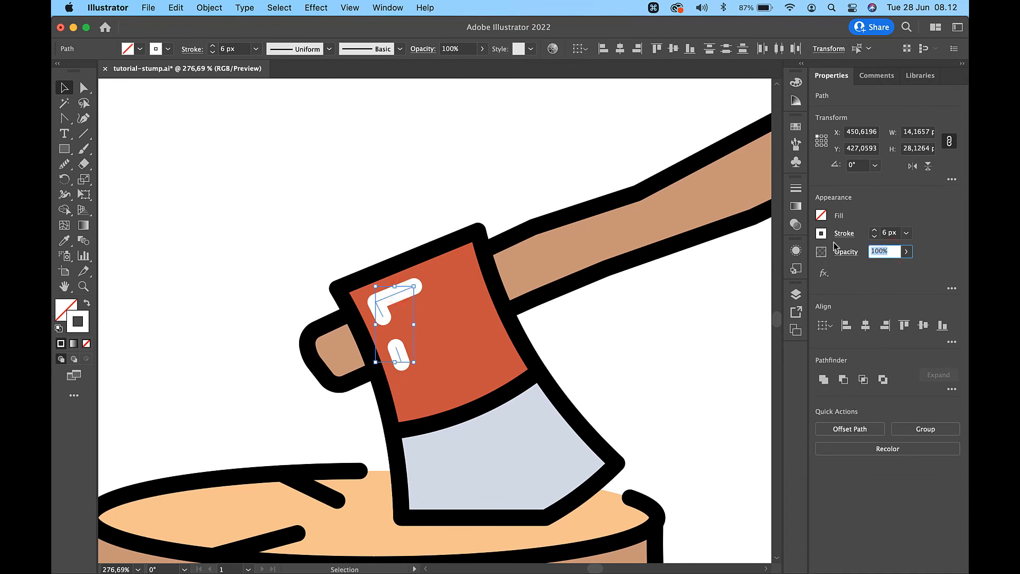
pyautogui.write('70')
pyautogui.press('Return')
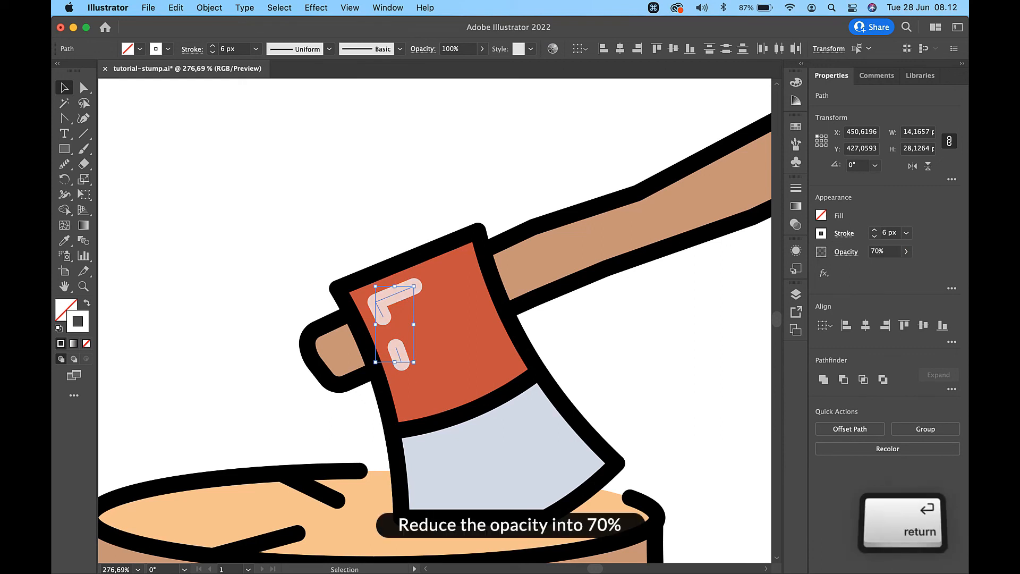
pyautogui.click(608, 332)
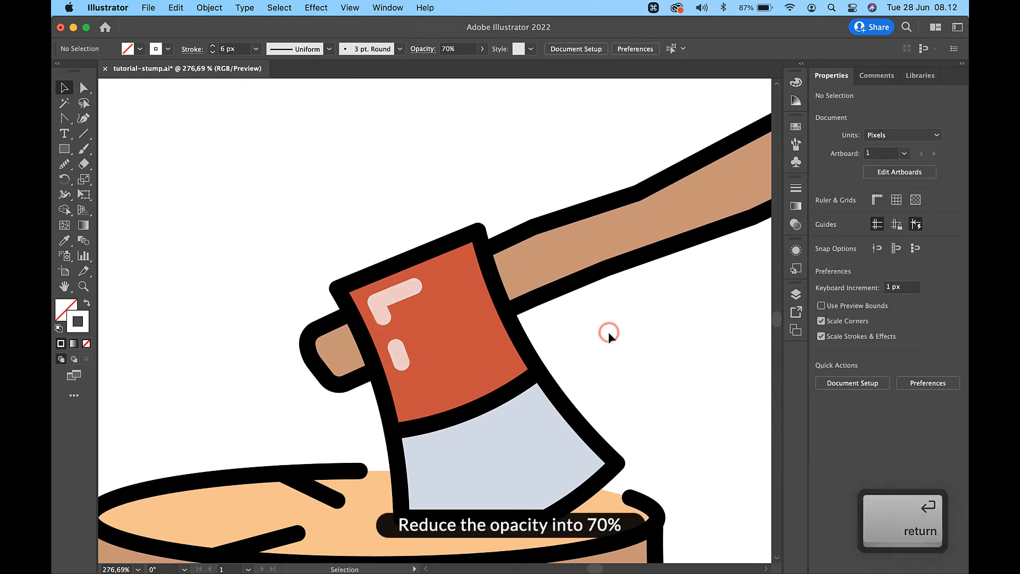
# Delete the spare light-orange axe beside the stump illustration
pyautogui.scroll(-10, 642, 310)
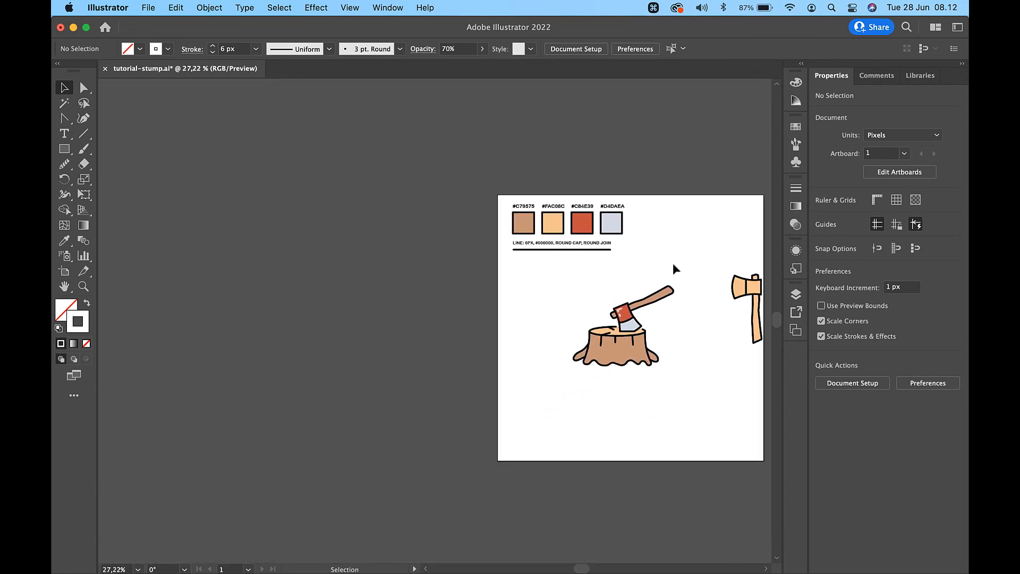
pyautogui.scroll(4, 697, 337)
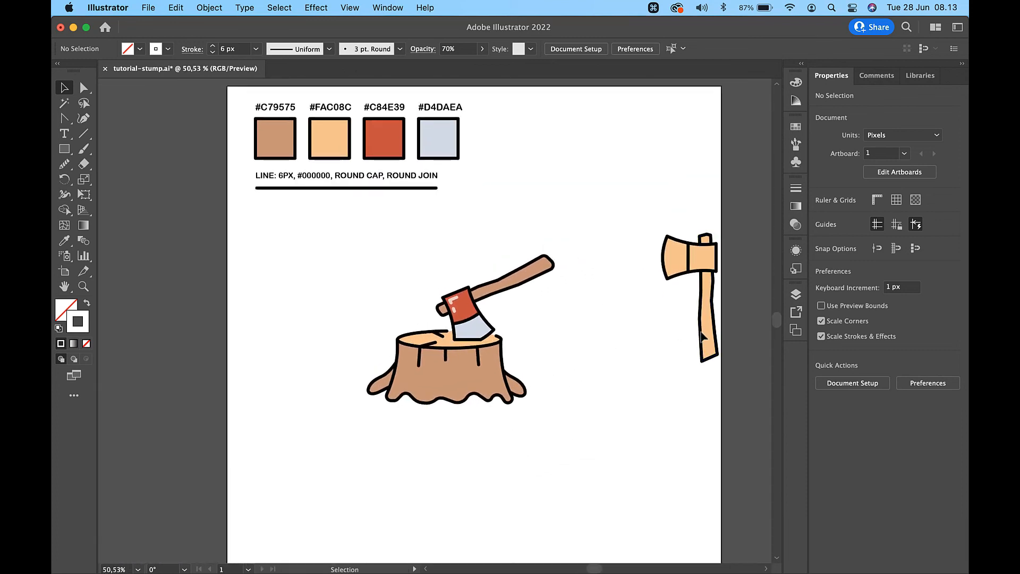
pyautogui.moveTo(731, 277); pyautogui.dragTo(672, 411)
pyautogui.press('Delete')
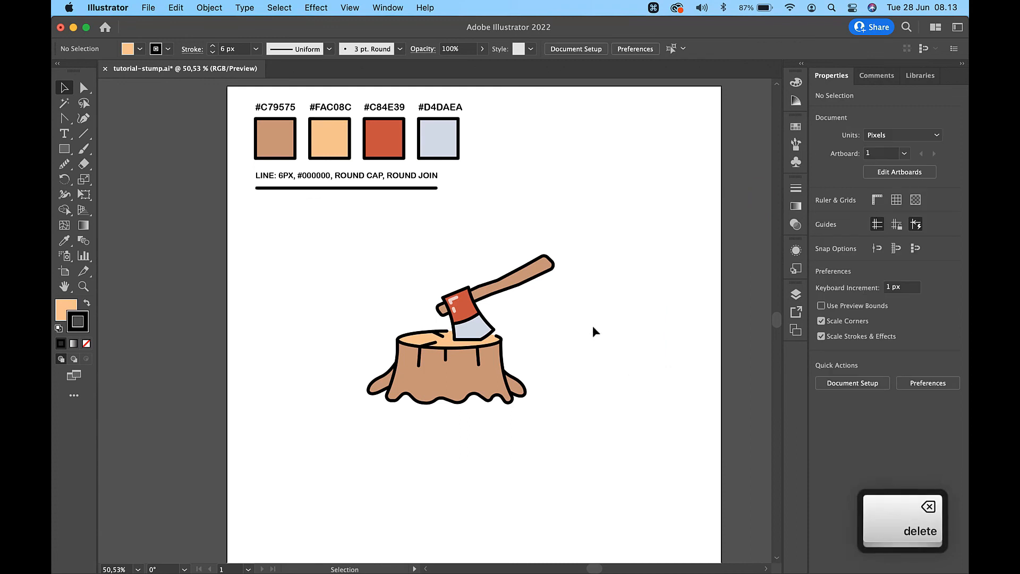
pyautogui.hscroll(-2, 592, 328)
pyautogui.scroll(-1, 592, 328)
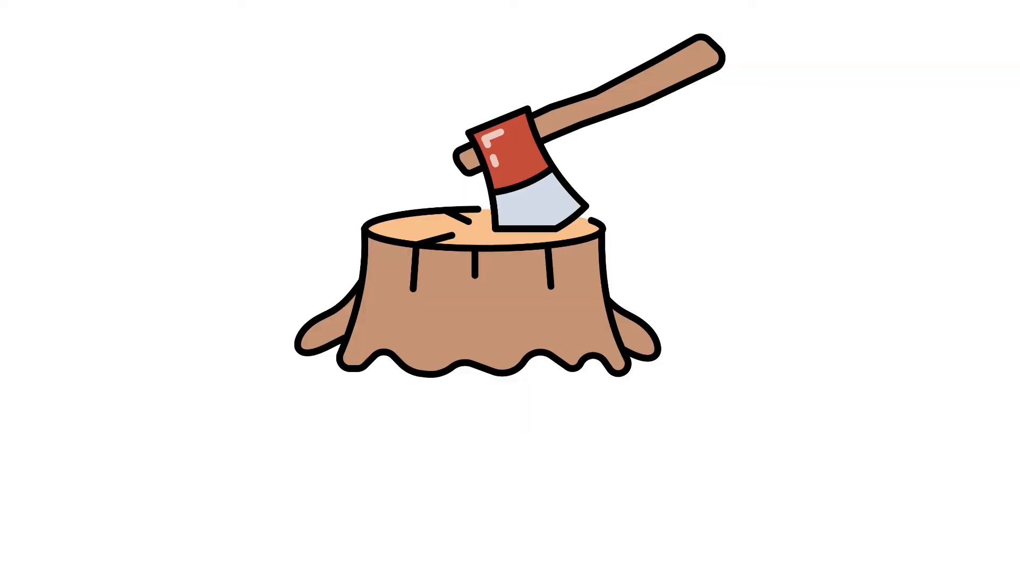